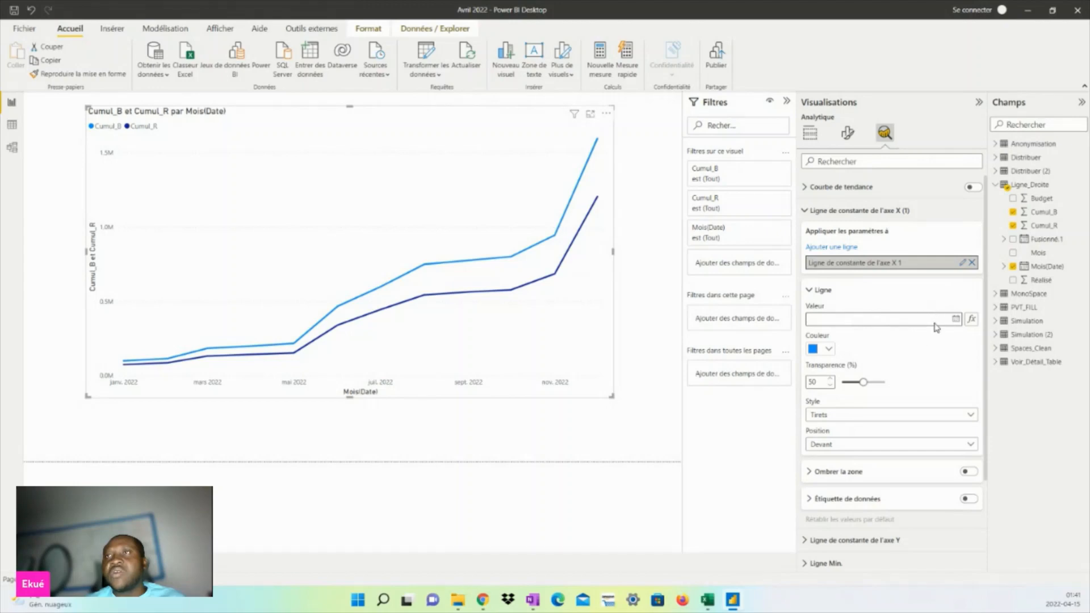
Step: Set the value of the line chart's X-axis constant line to 2022-09-01
left_click(810, 132)
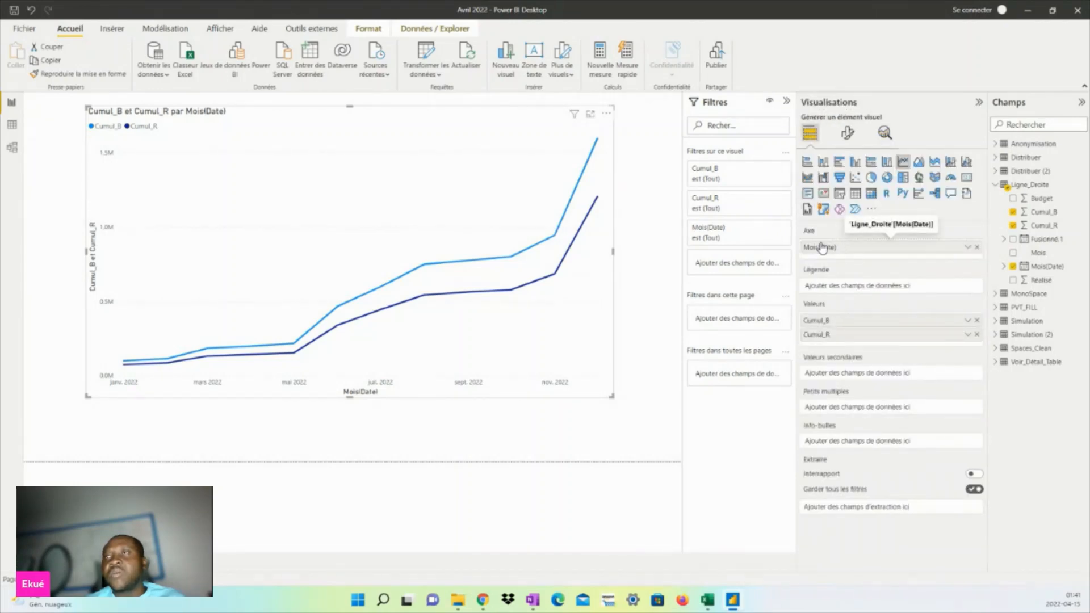
left_click(884, 133)
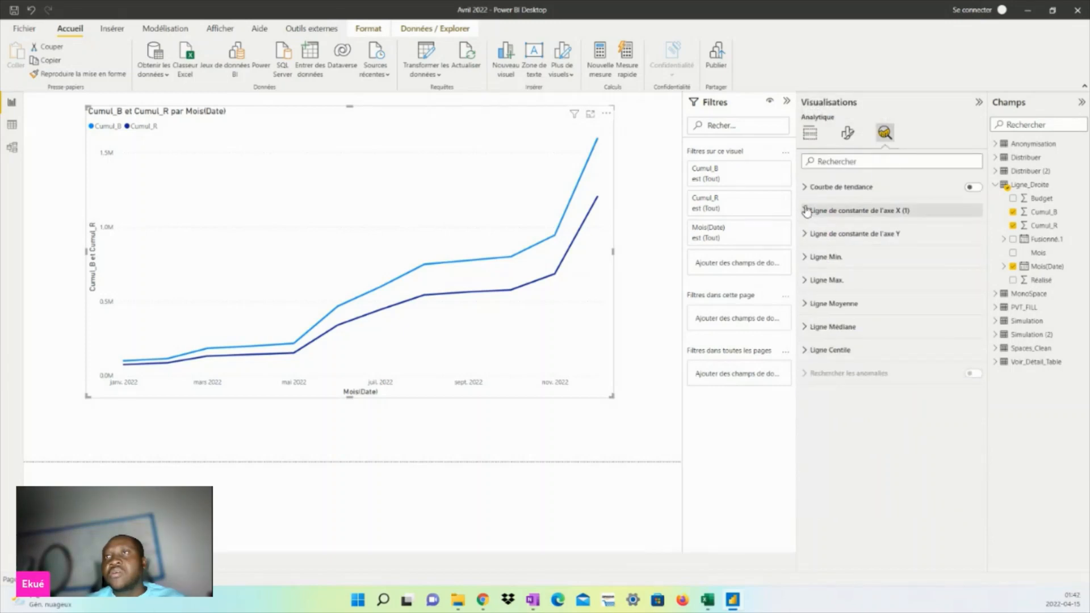
left_click(807, 211)
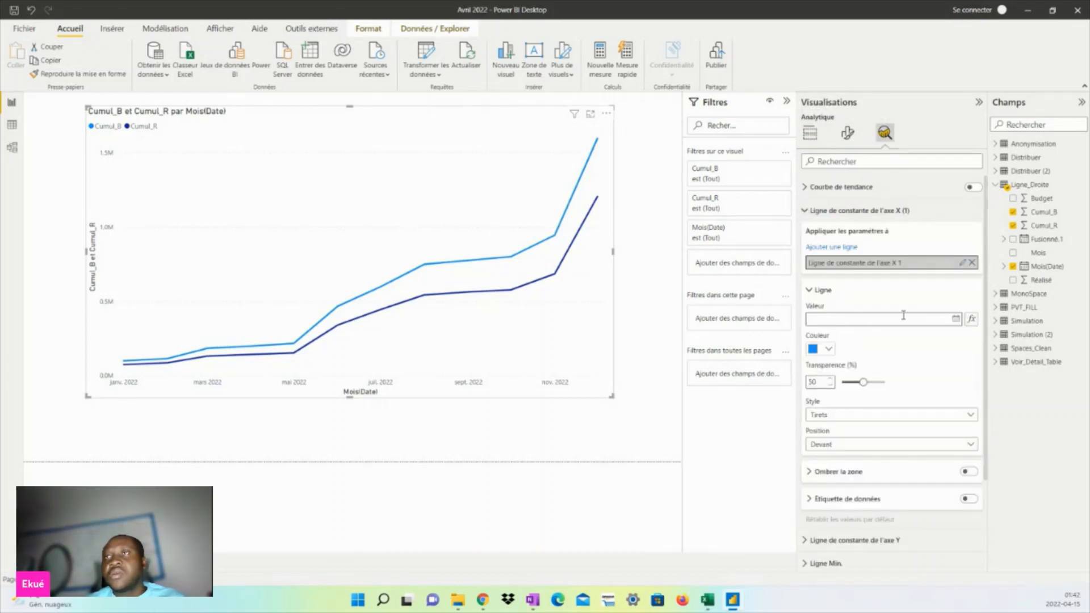
left_click(957, 320)
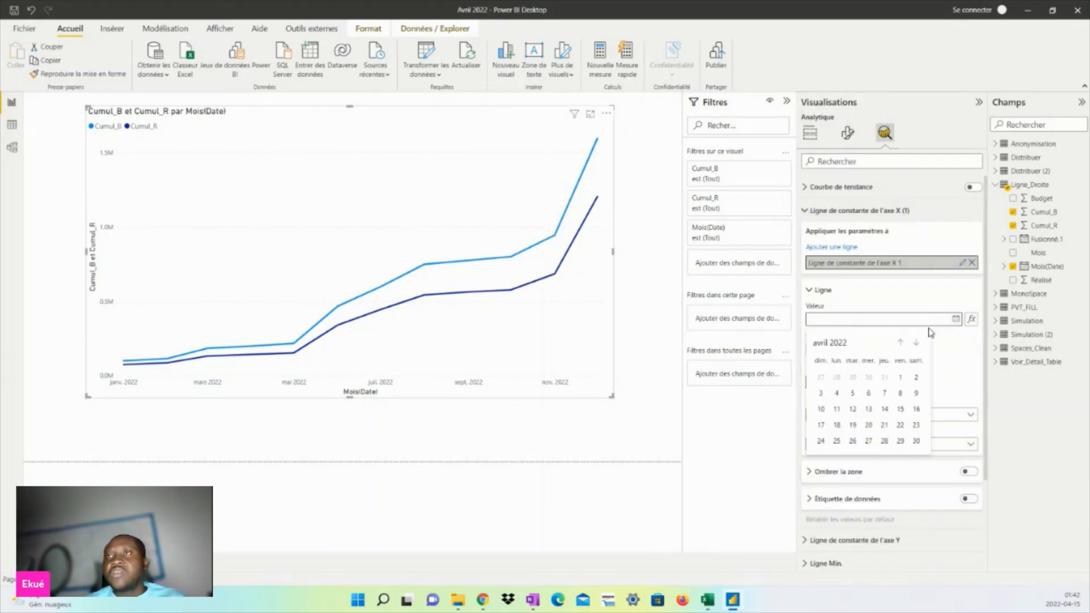
left_click(915, 344)
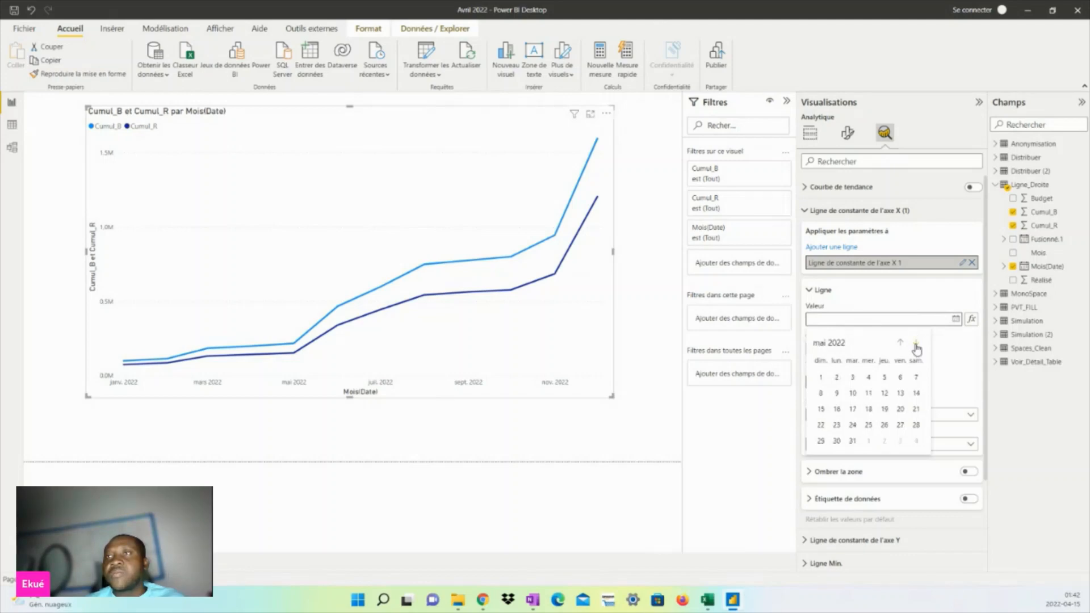
left_click(915, 344)
left_click(916, 343)
left_click(916, 344)
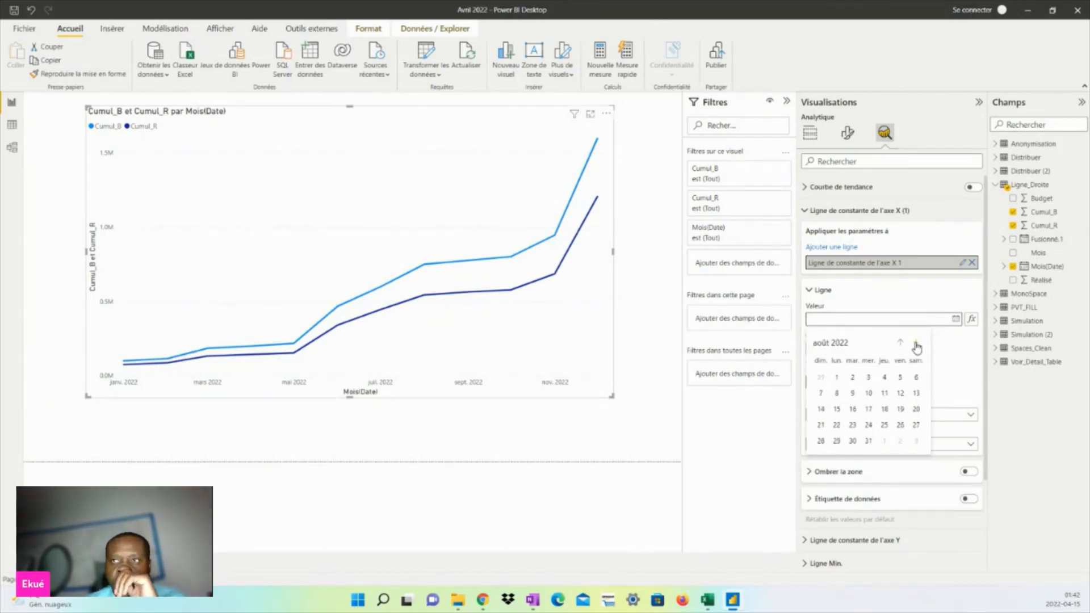
left_click(915, 343)
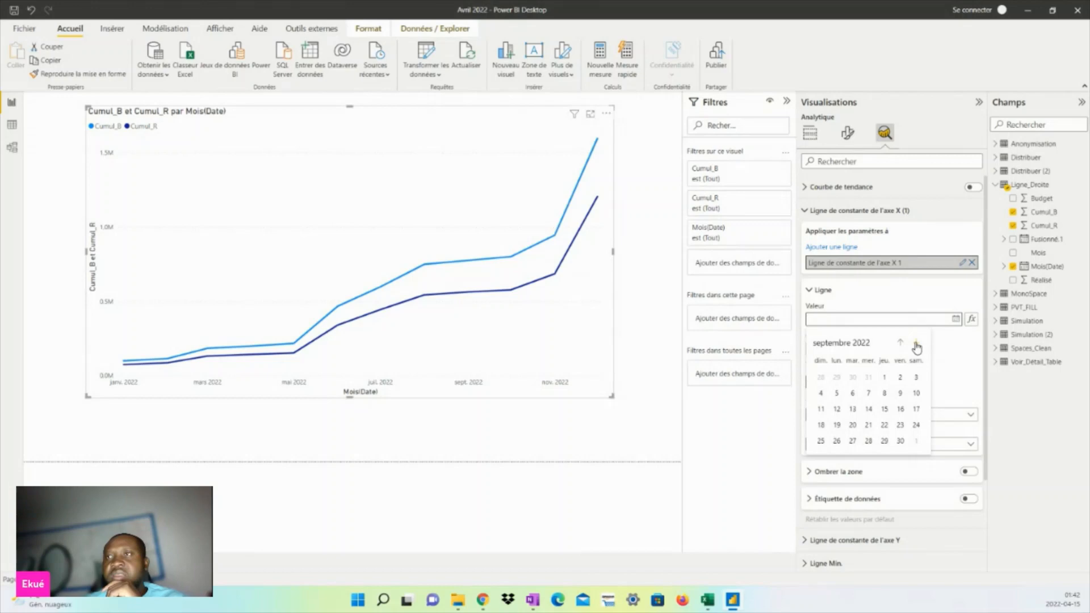
left_click(884, 378)
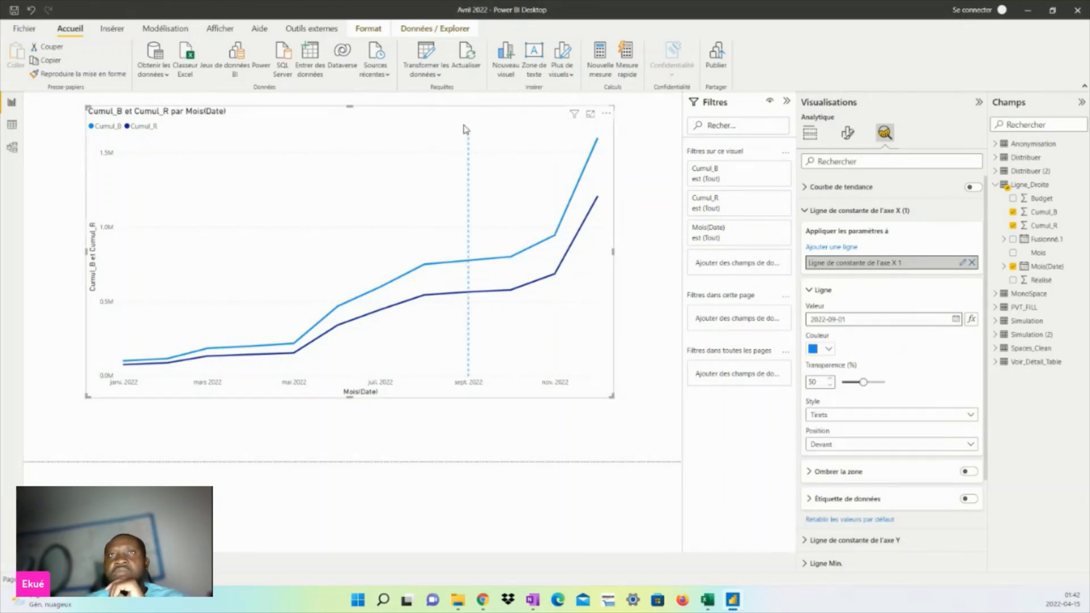
Step: Format the X-axis constant line with the theme red colour, 0% transparency and the Uni style
left_click(828, 350)
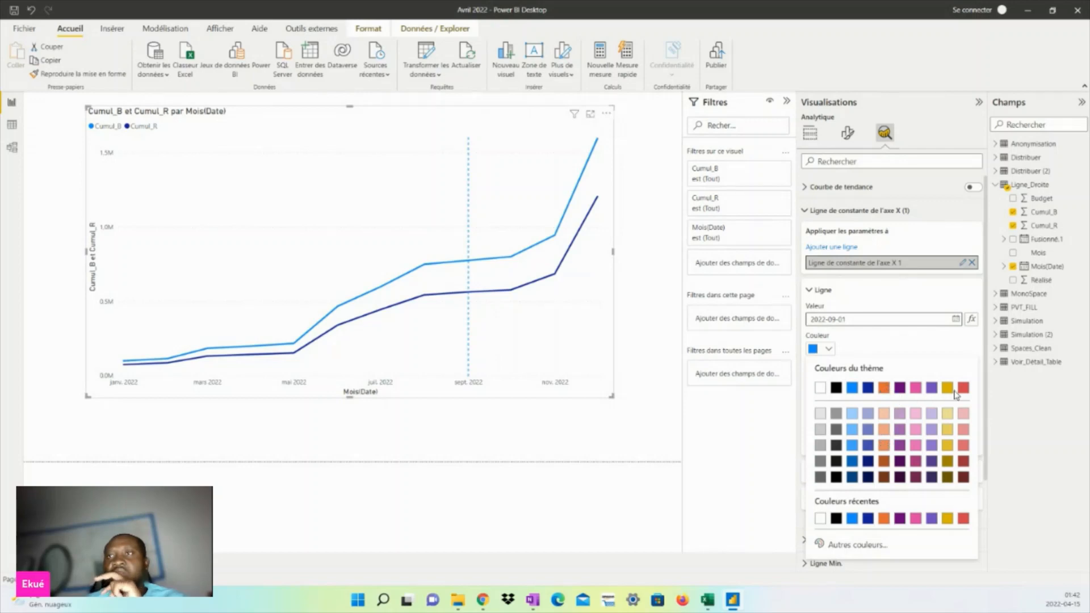
left_click(962, 388)
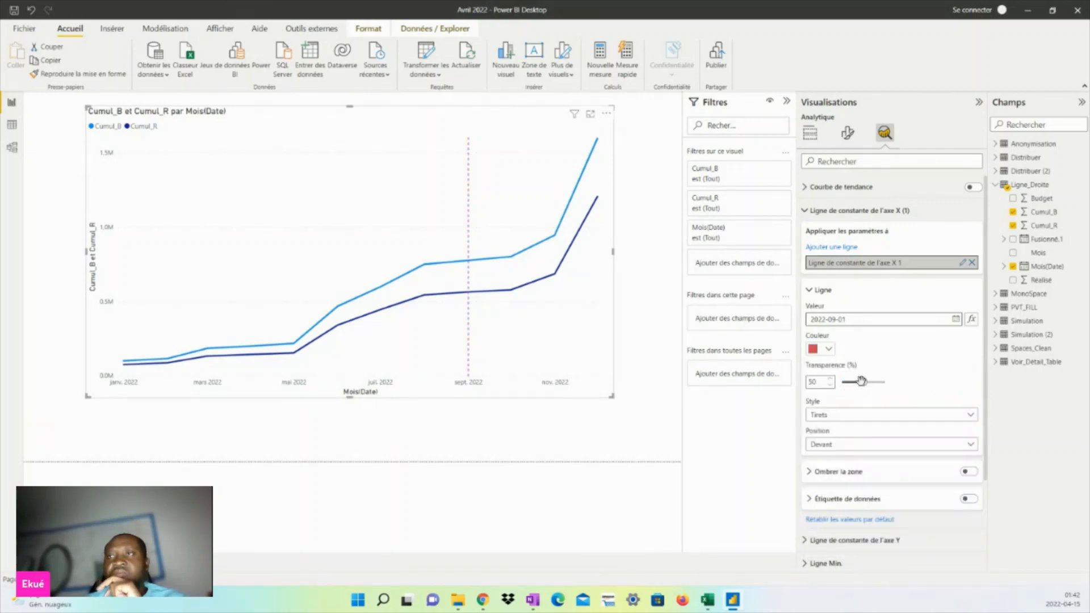
left_click_drag(863, 382, 907, 397)
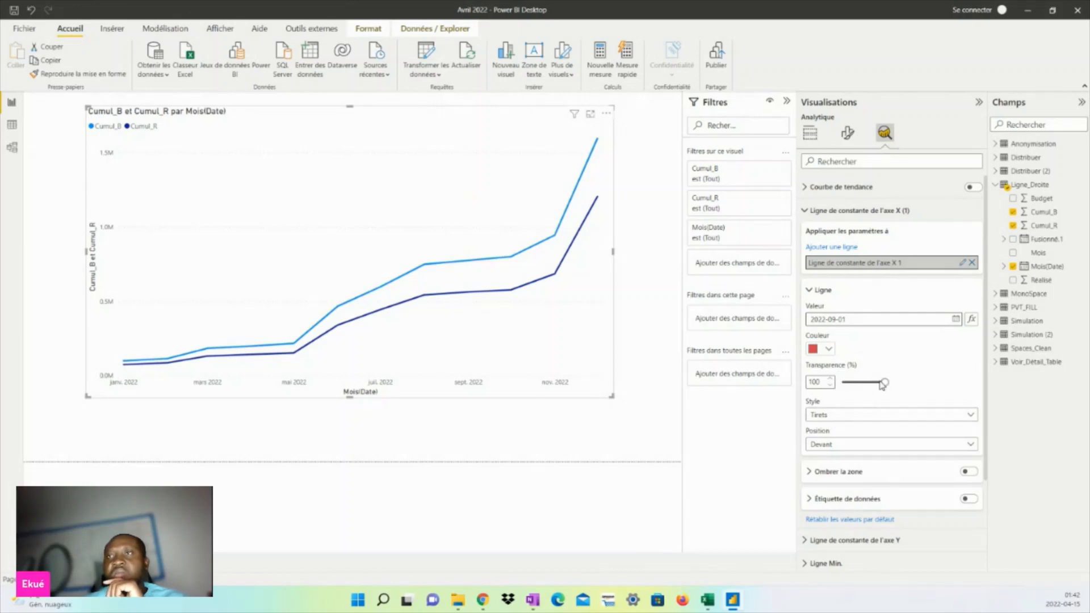
left_click_drag(884, 380, 841, 382)
left_click(831, 415)
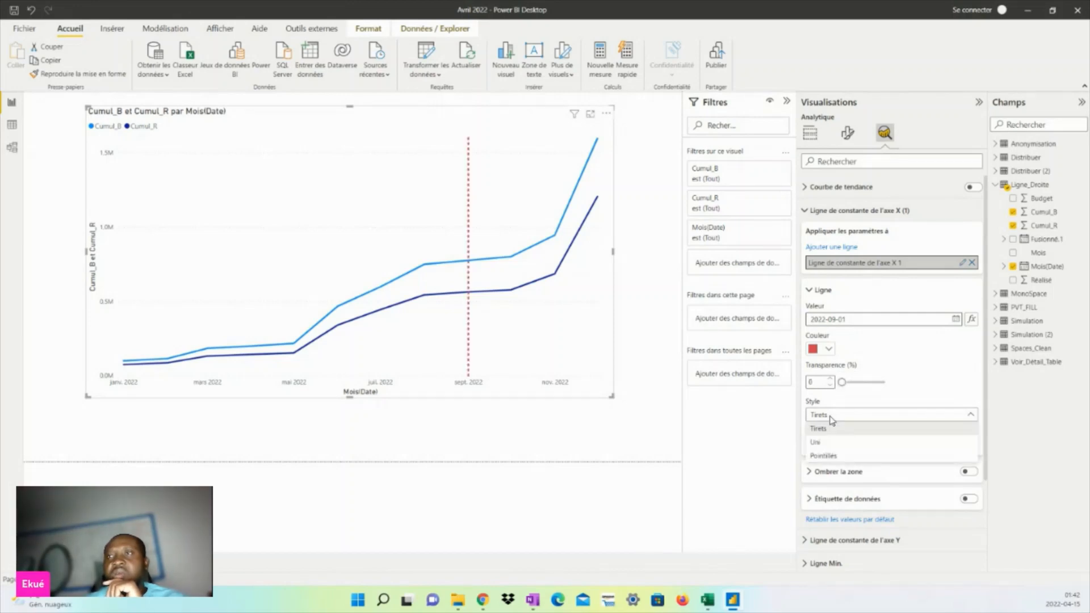
left_click(832, 443)
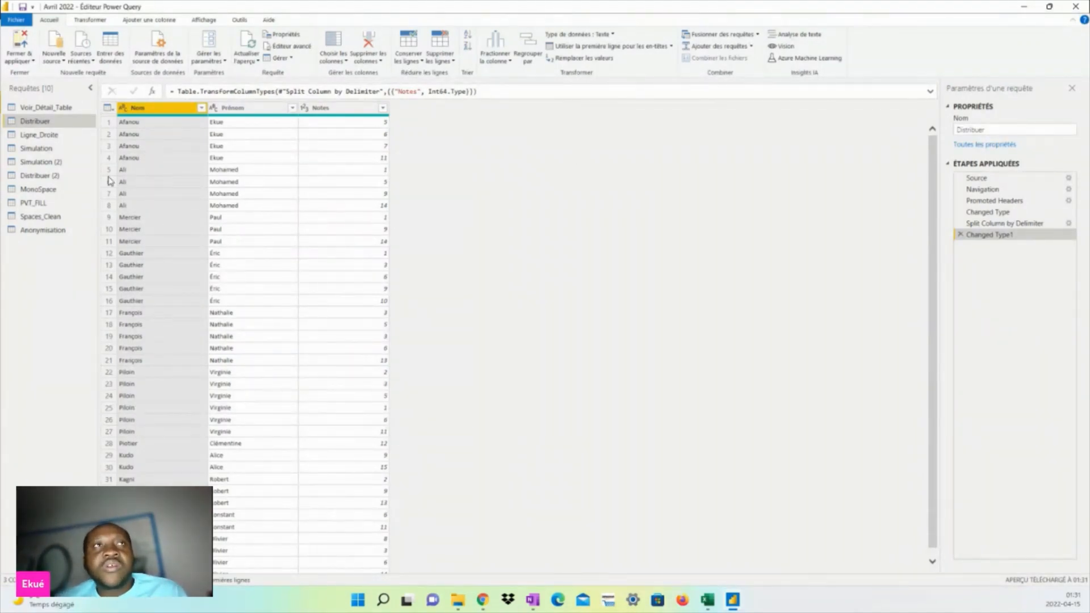
Step: Display the data of the Ligne_Droite query in the Power Query Editor
left_click(60, 135)
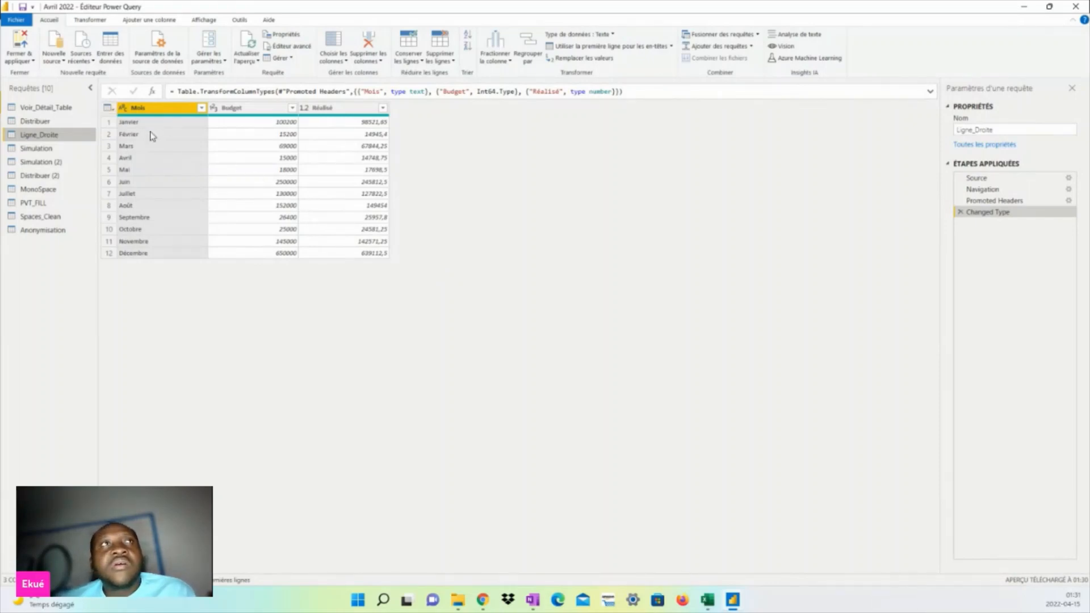
left_click(29, 60)
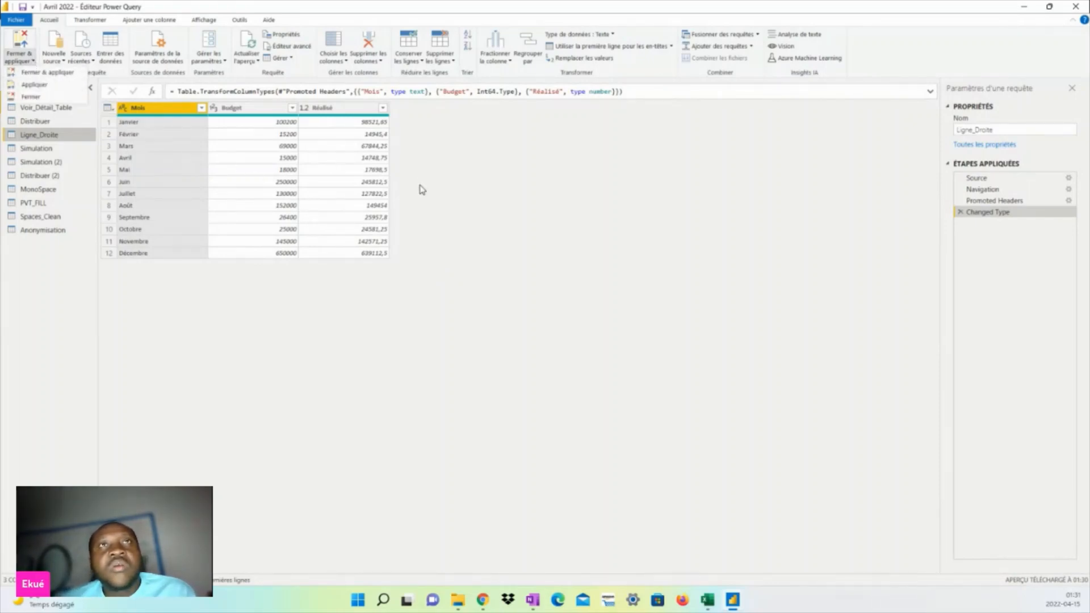
left_click(367, 254)
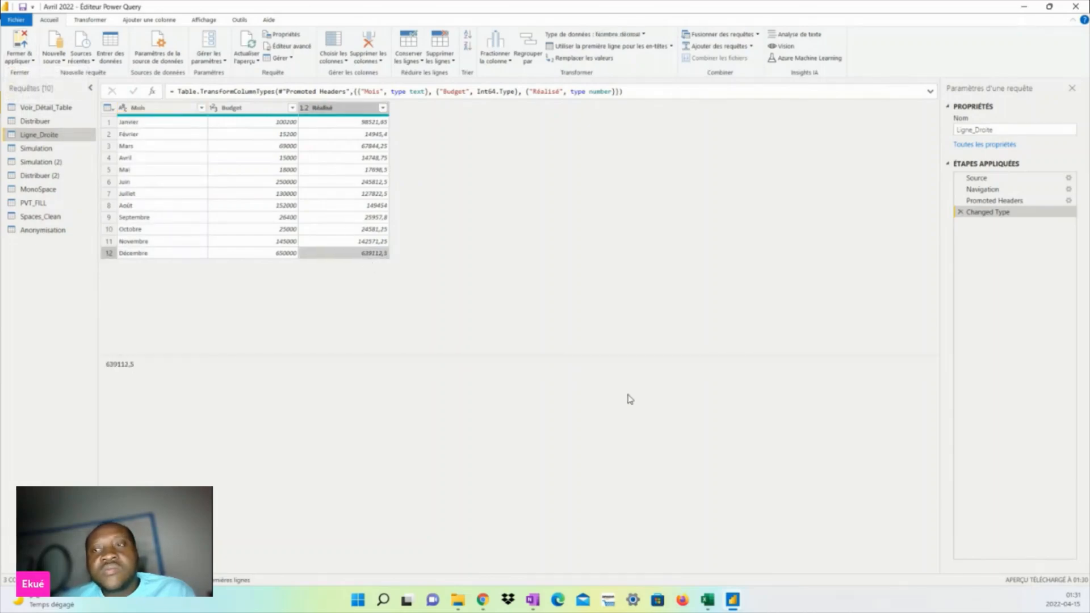
Step: Switch to the Datasource Avril 2022.xlsx workbook in Excel and display the Ligne_Droite sheet enlarged
left_click(708, 600)
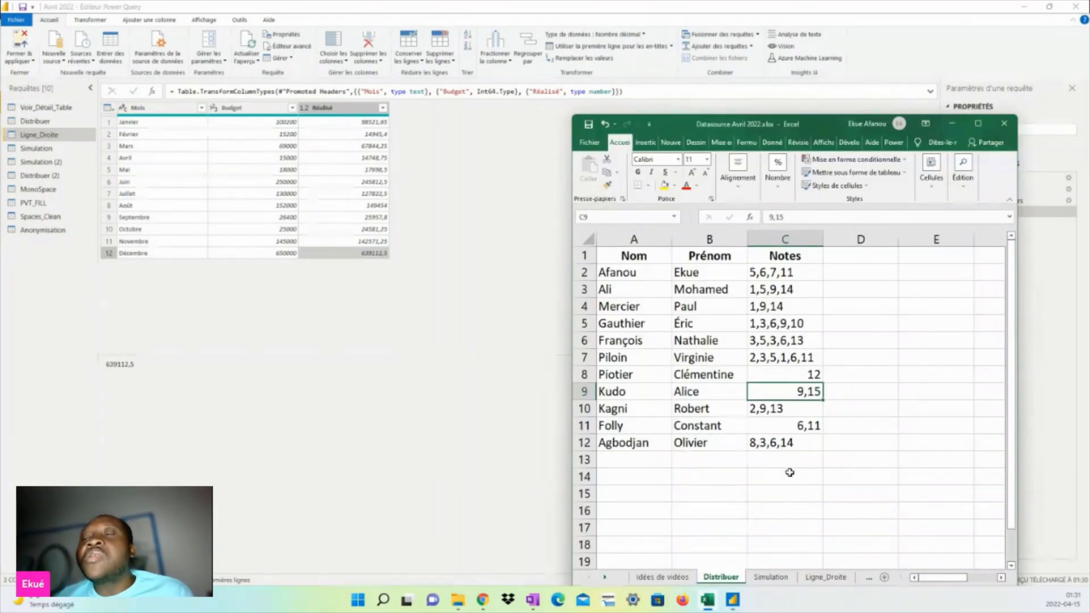
left_click(785, 477)
left_click(821, 577)
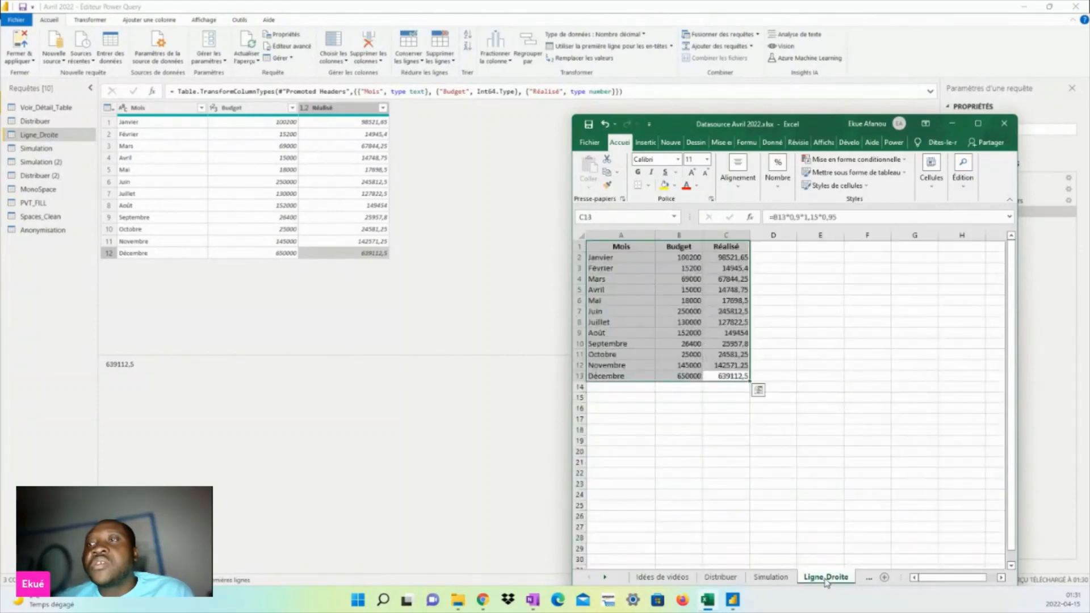
left_click(815, 517)
left_click(783, 428)
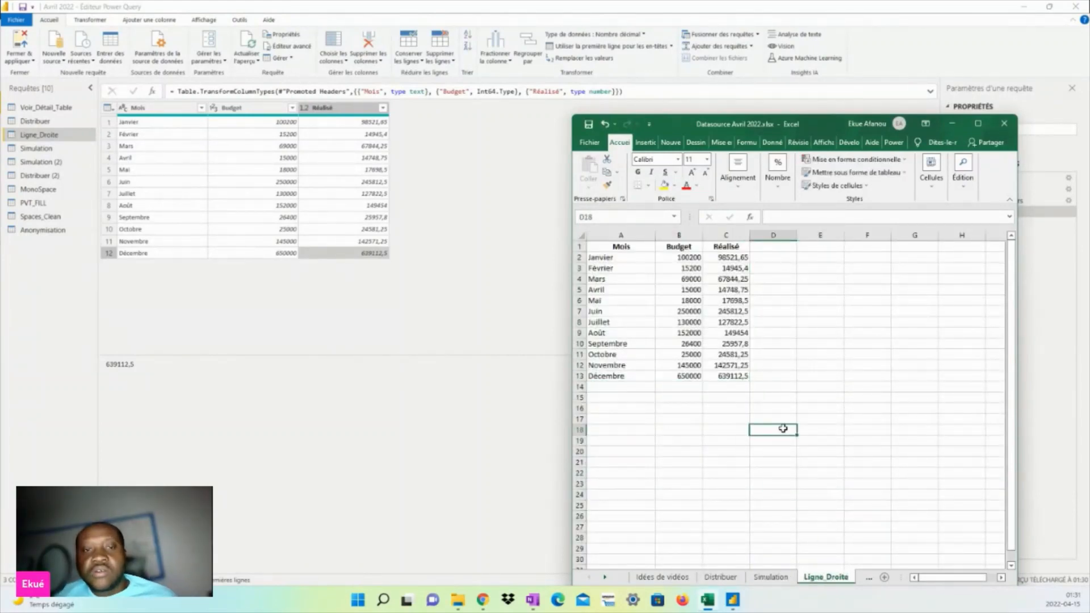
scroll(783, 428, "up", 5)
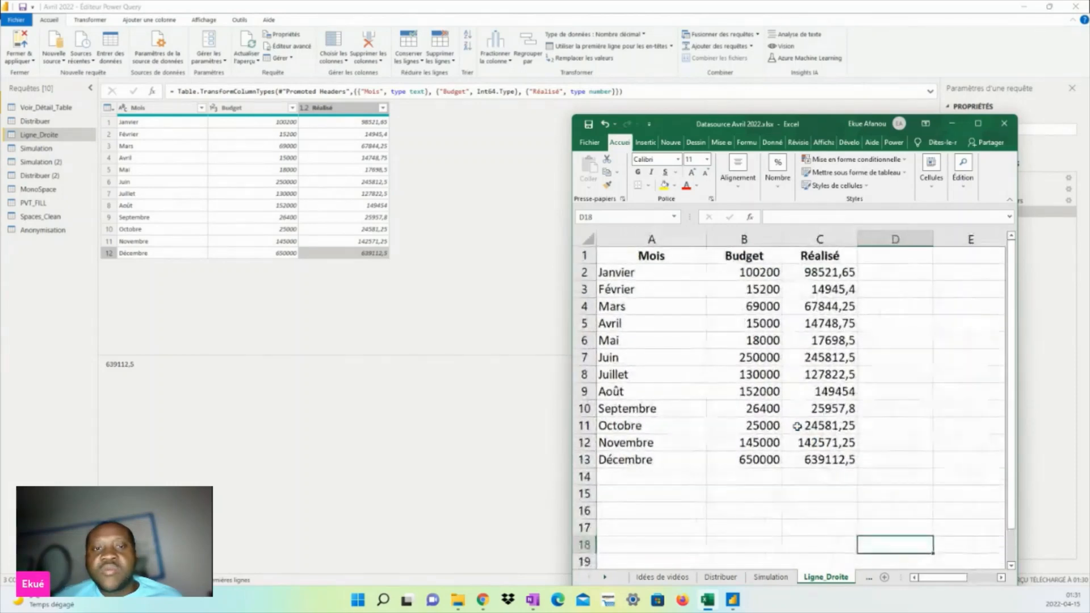
Step: Examine the Mois, Budget and Réalisé columns of the monthly table on the Ligne_Droite sheet
left_click(844, 397)
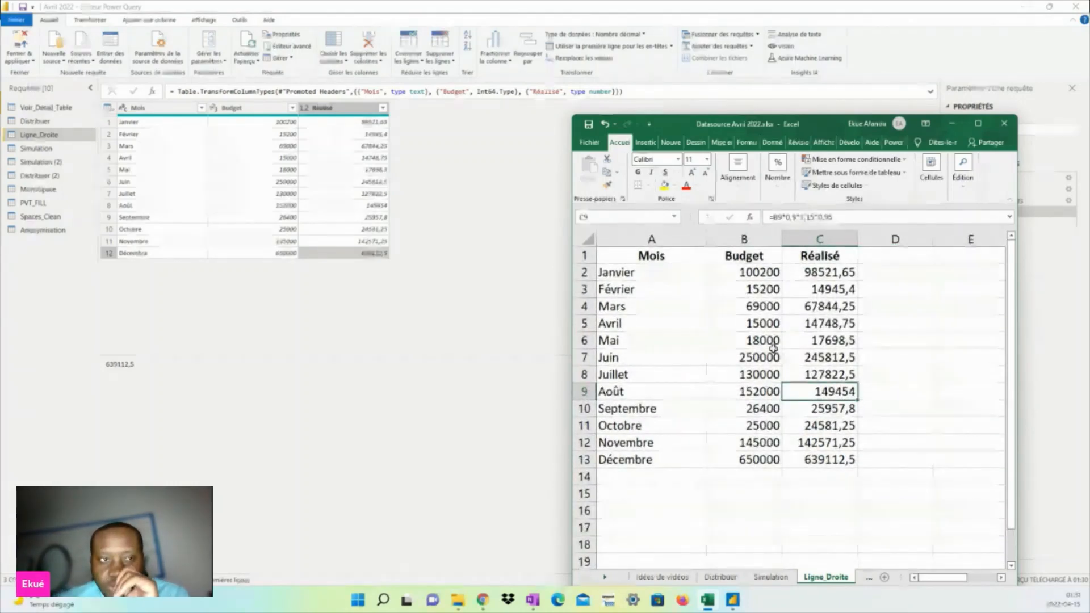
left_click_drag(653, 275, 652, 461)
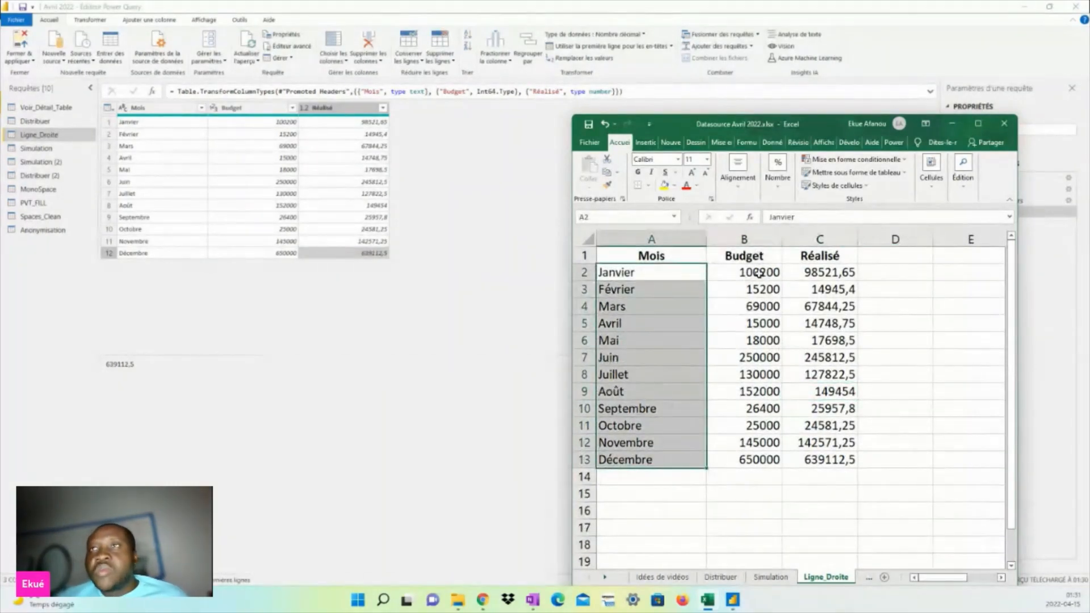
left_click_drag(758, 272, 748, 445)
left_click_drag(838, 275, 832, 408)
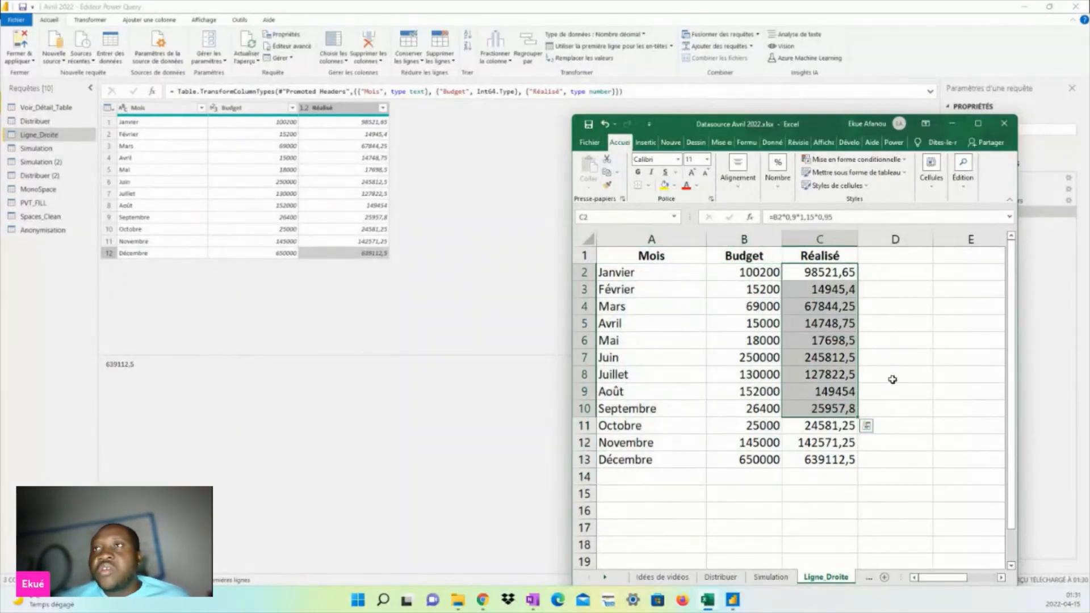
left_click(893, 377)
left_click(777, 506)
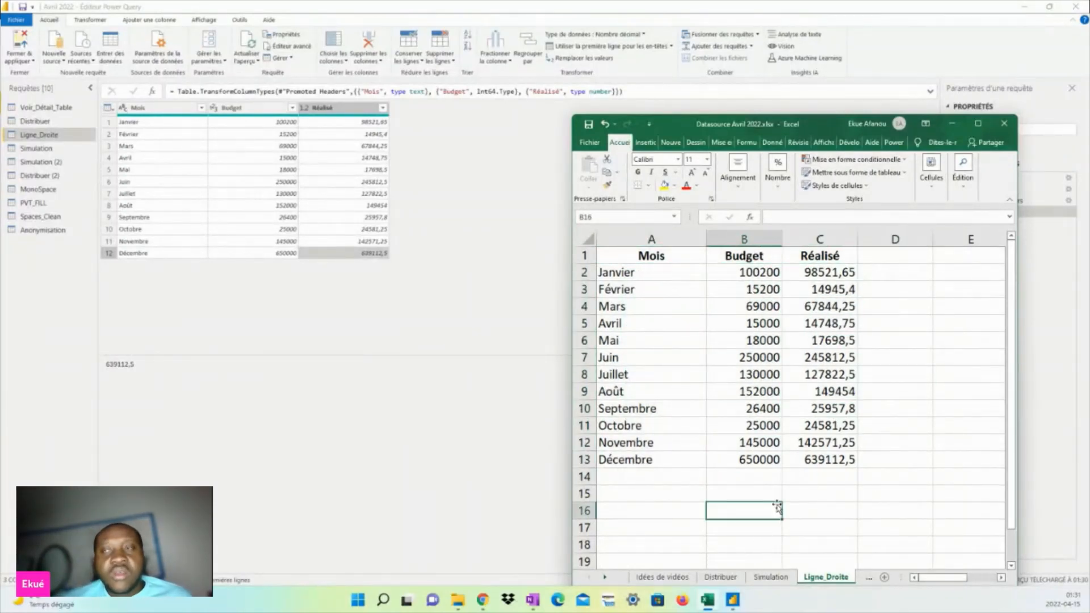
left_click_drag(623, 256, 863, 473)
left_click(755, 494)
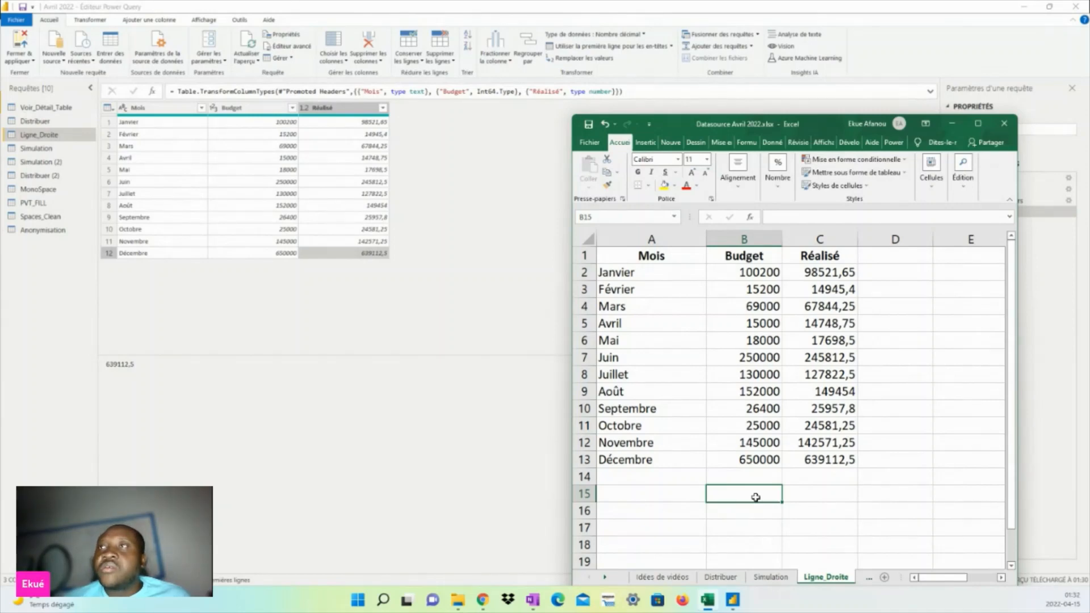
Step: Add the header Cumul in cell D1, beside the Réalisé column
left_click(884, 257)
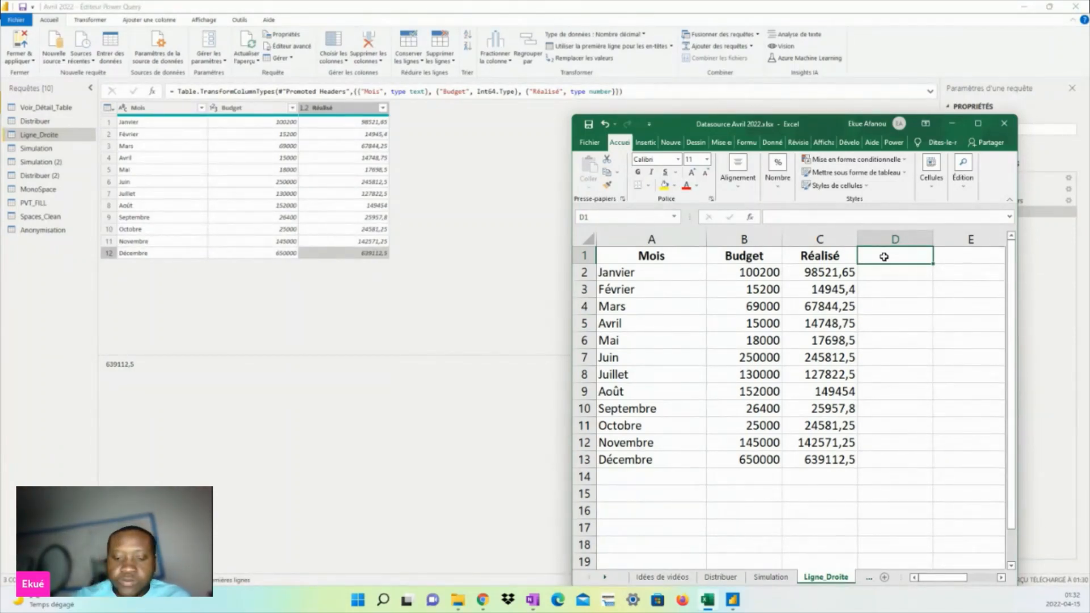
type("=")
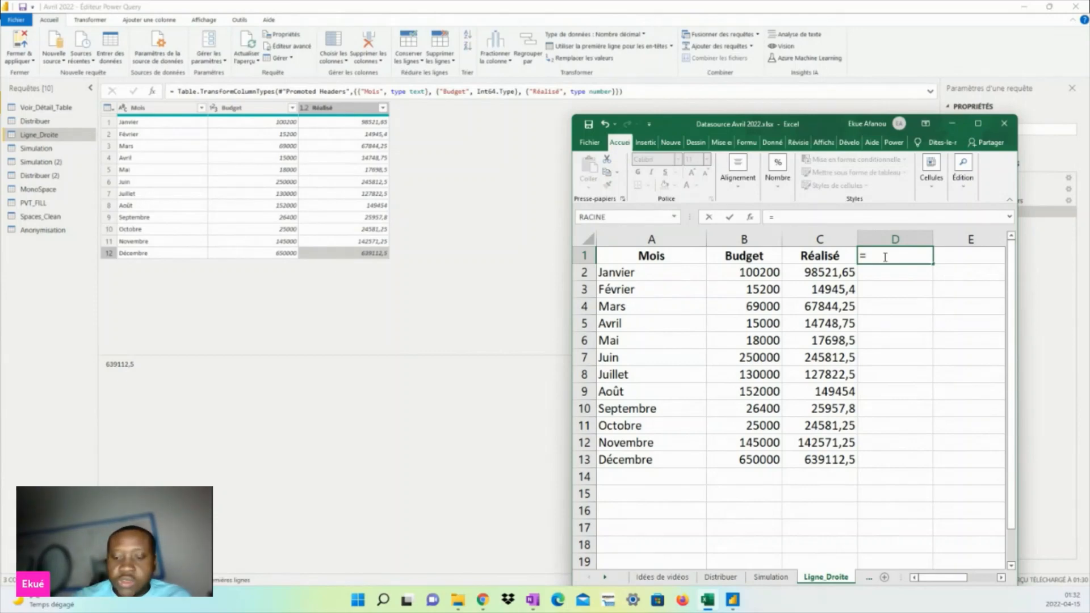
key("Escape")
type("Cumul")
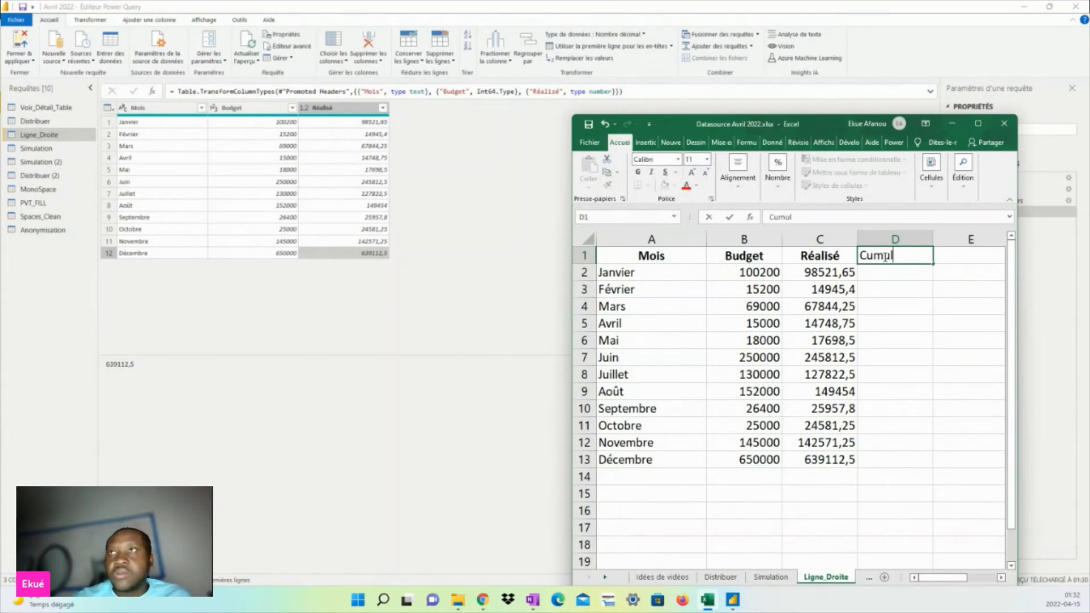
key("Return")
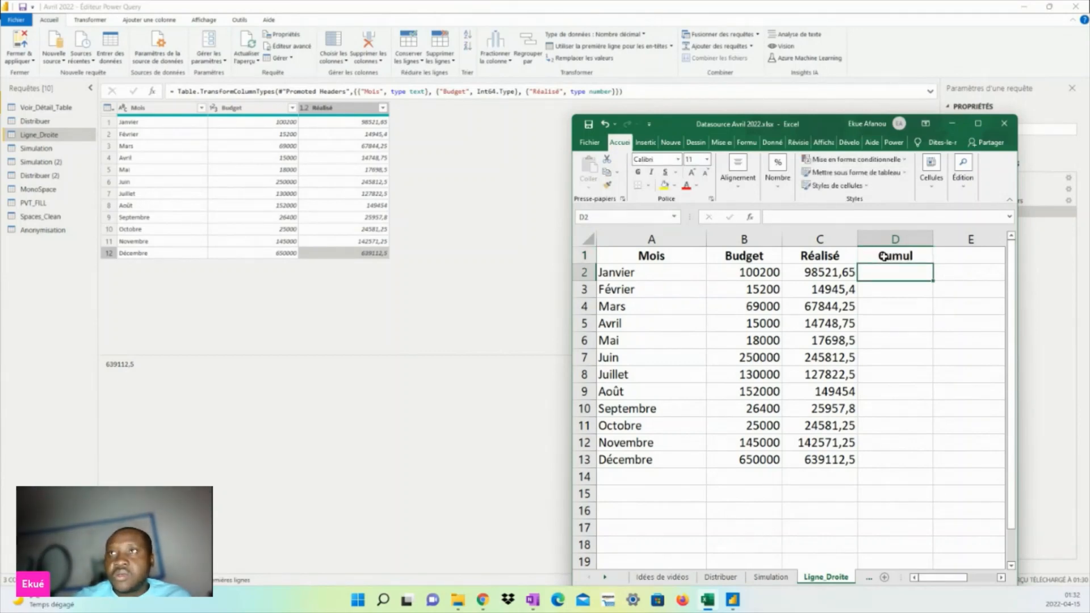
right_click(884, 256)
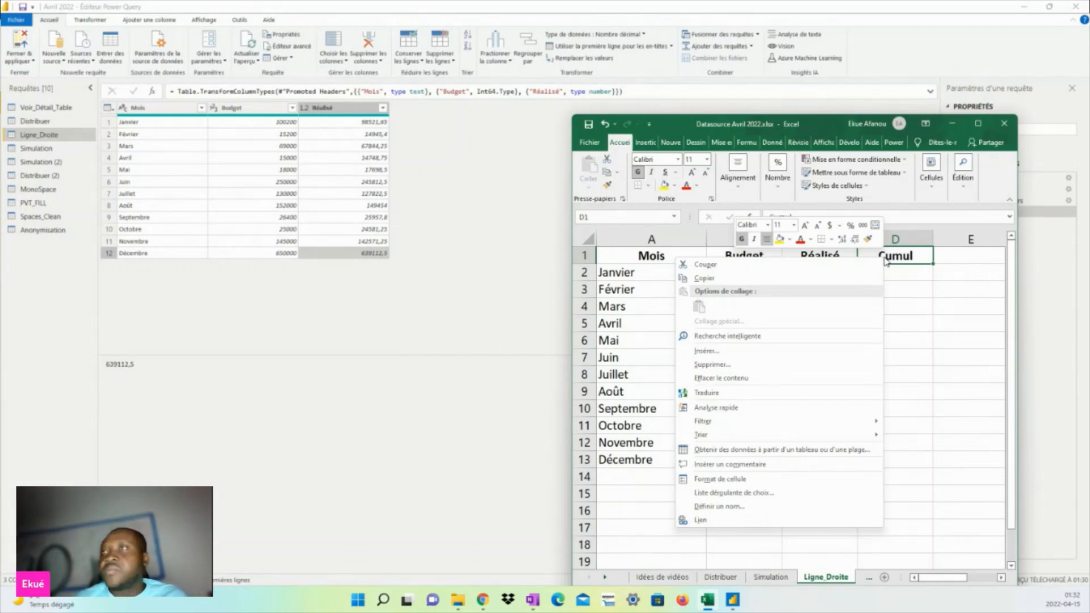
left_click(886, 259)
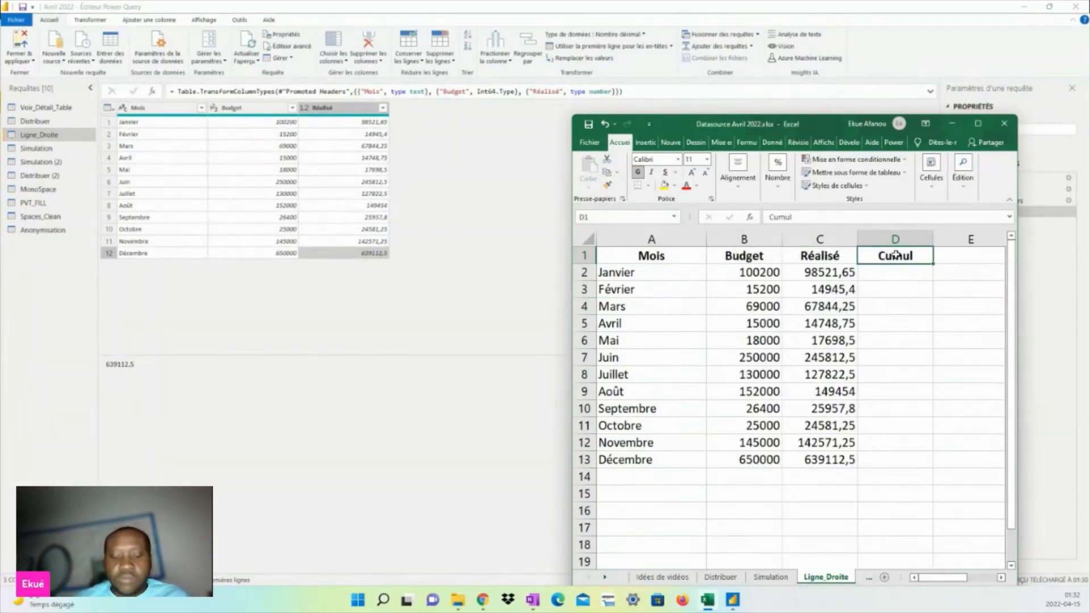
Step: Insert a new column C between Budget and Réalisé and give it the header Cumul_B
left_click(818, 239)
right_click(816, 236)
left_click(840, 310)
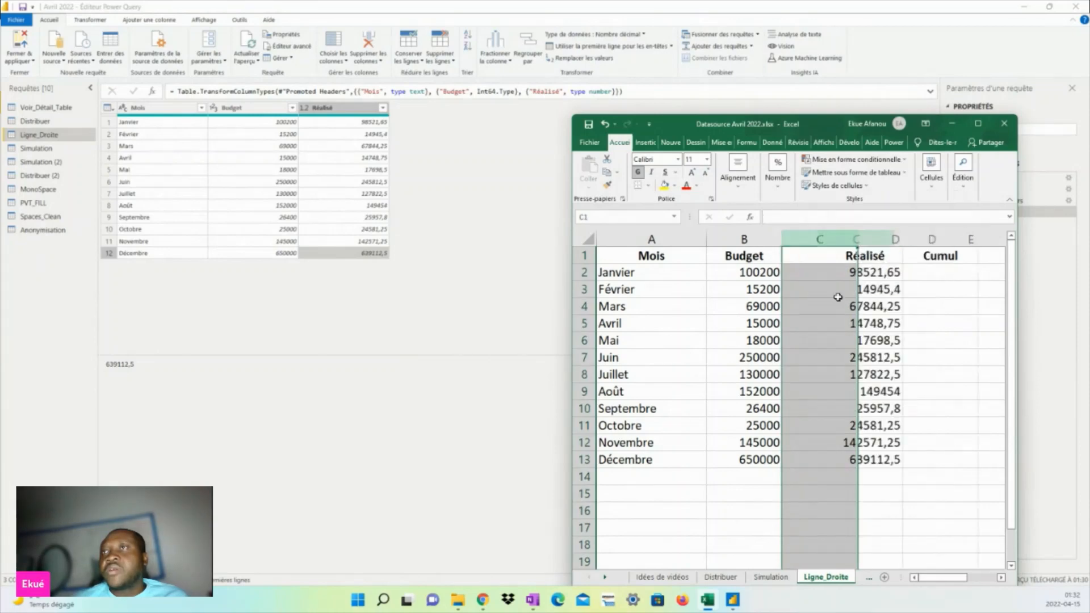
left_click(832, 257)
type("Cum")
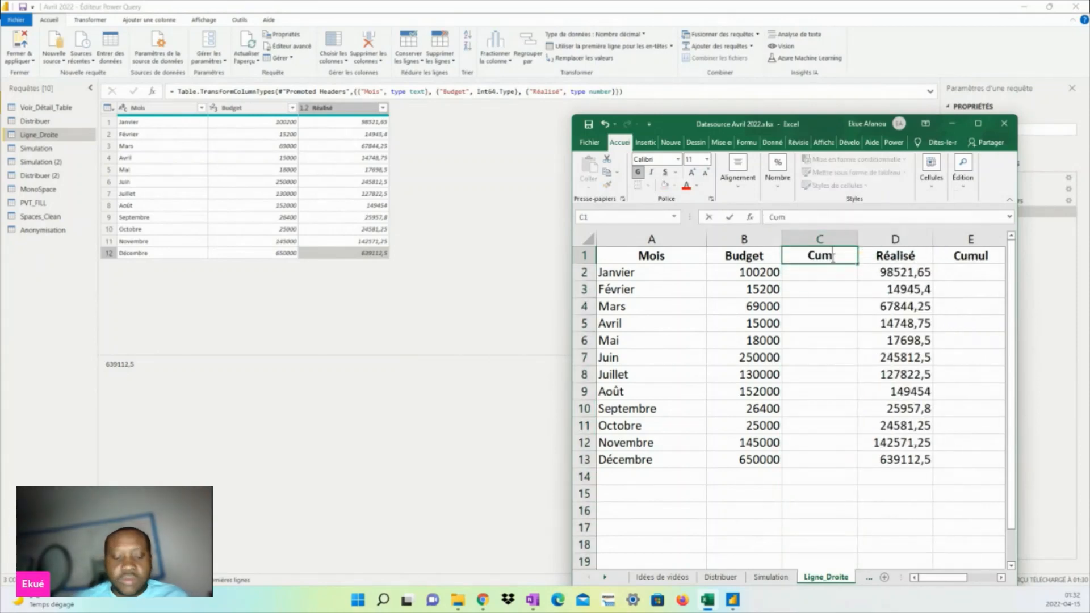
type("ul_B")
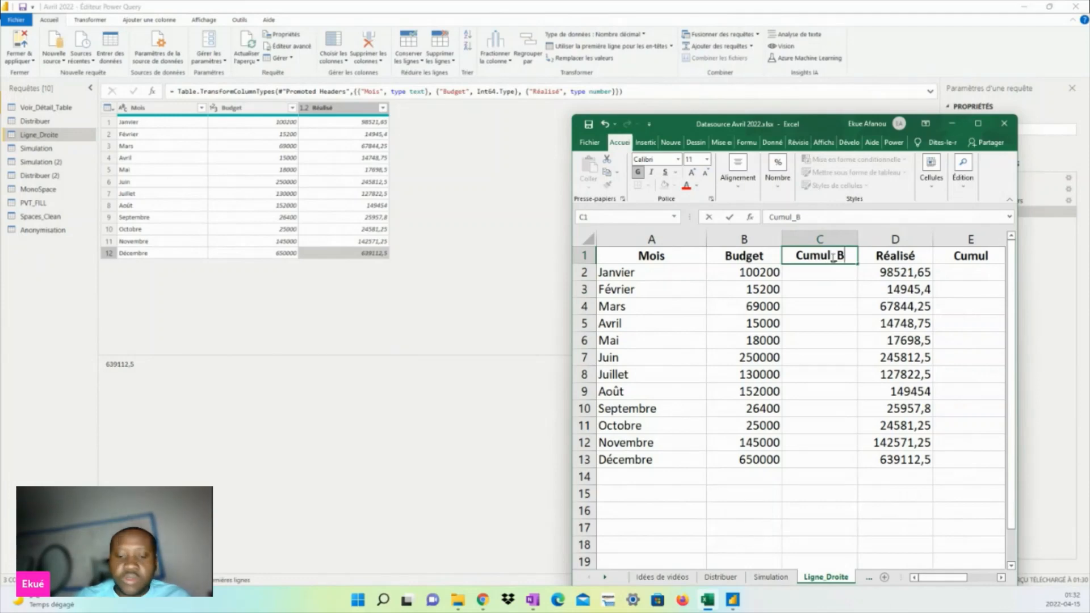
left_click(962, 255)
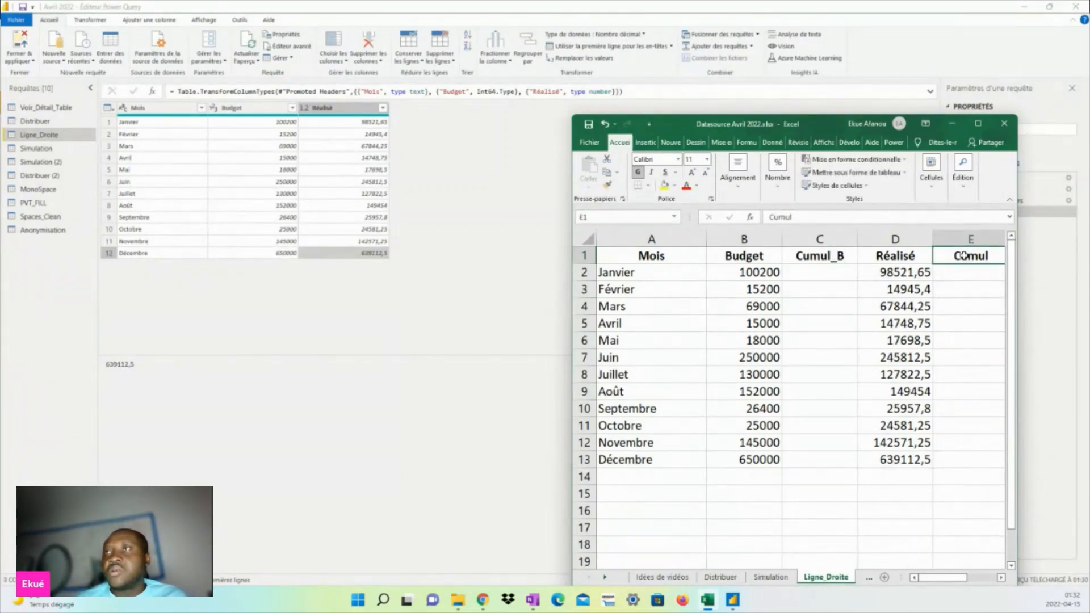
Step: Rename the header in cell E1 to Cumul_R
type("Cumul_")
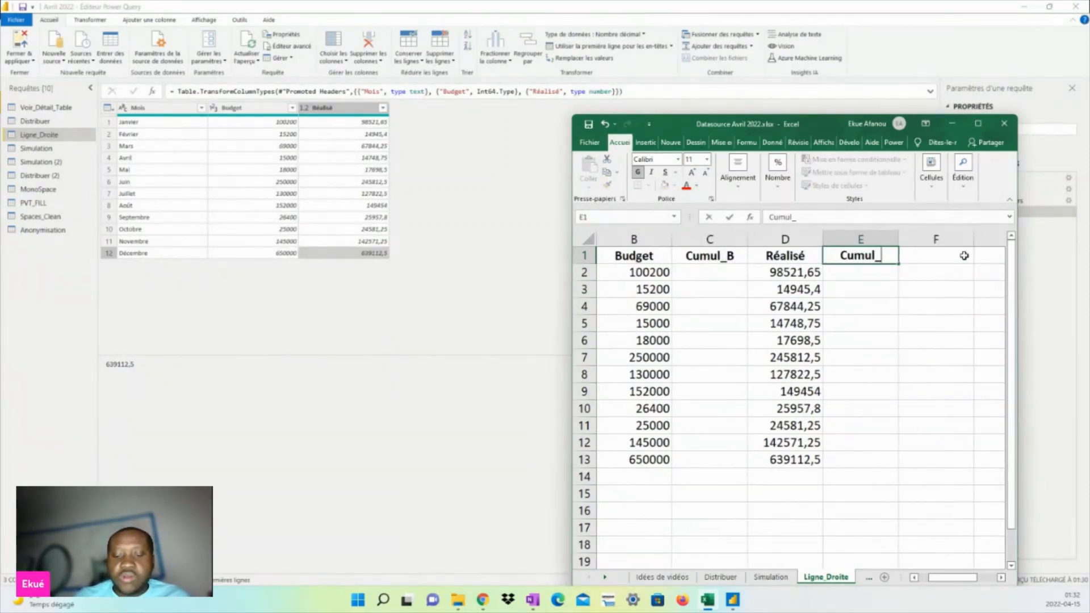
type("R")
left_click(950, 350)
Step: Start both running totals by entering =B2 in cell C2 and =D2 in cell E2
left_click(705, 272)
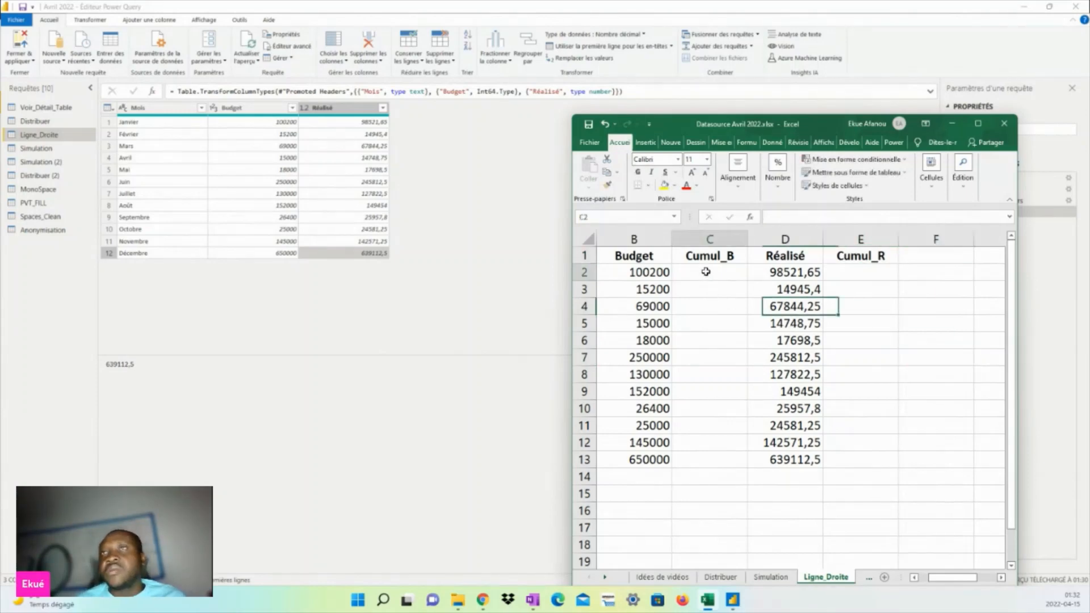
type("=")
left_click(648, 273)
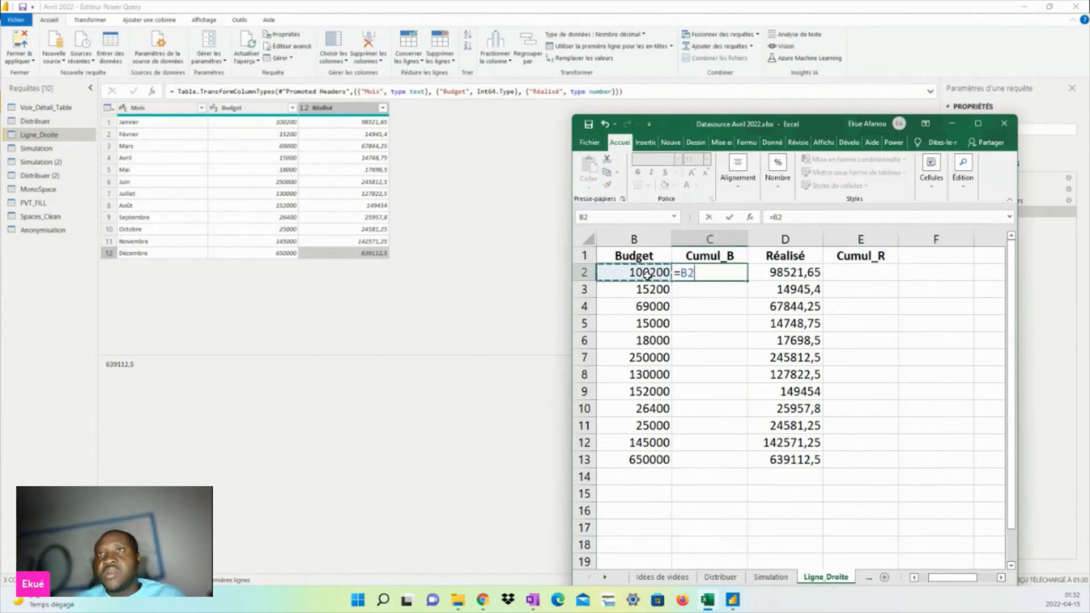
key("Return")
left_click(835, 271)
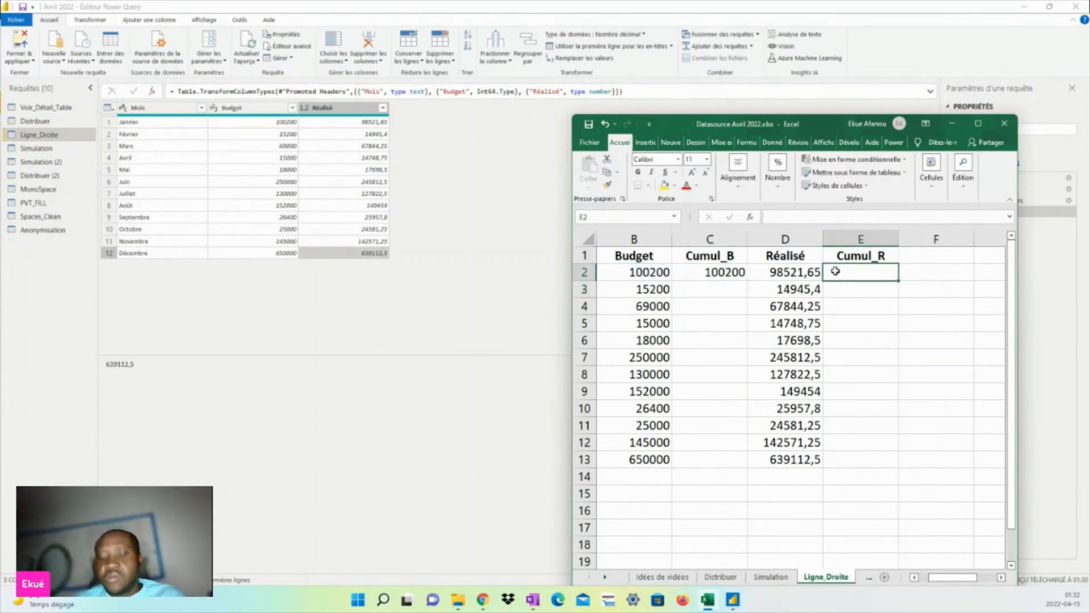
type("=")
left_click(801, 273)
key("Return")
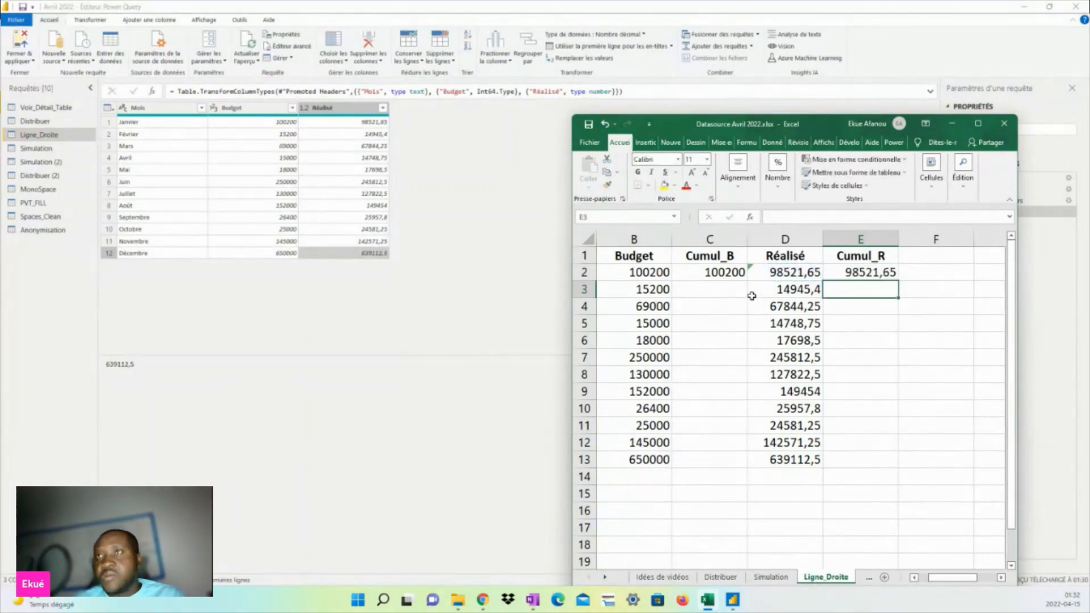
Step: Enter the running-total formula =C2+B3 in cell C3 and fill it down to row 13
left_click(720, 290)
type("=")
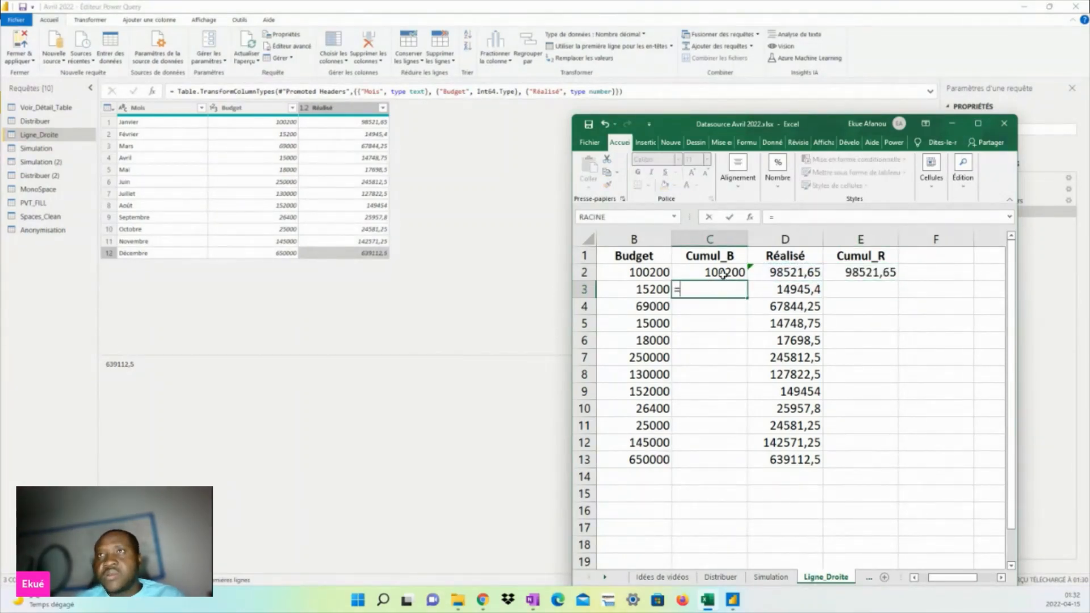
left_click(722, 273)
type("+")
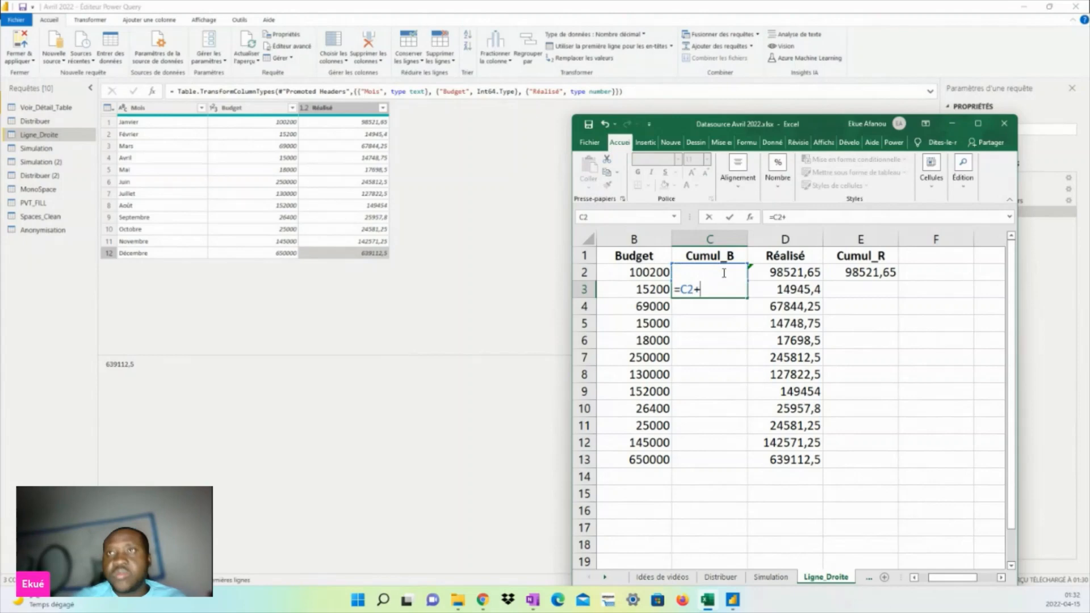
left_click(629, 290)
key("Return")
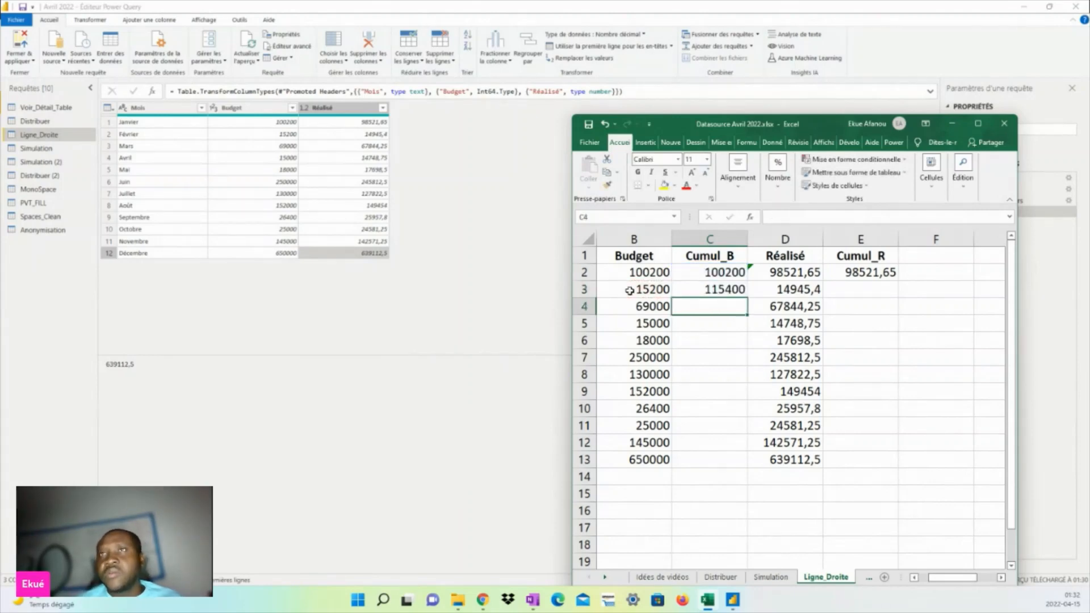
left_click(701, 288)
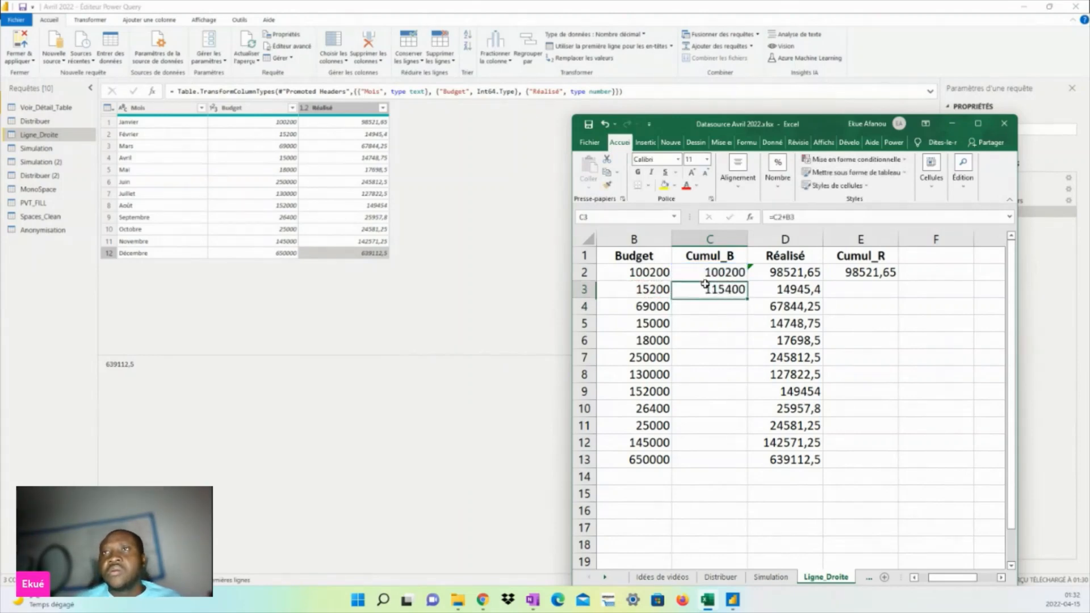
double_click(749, 299)
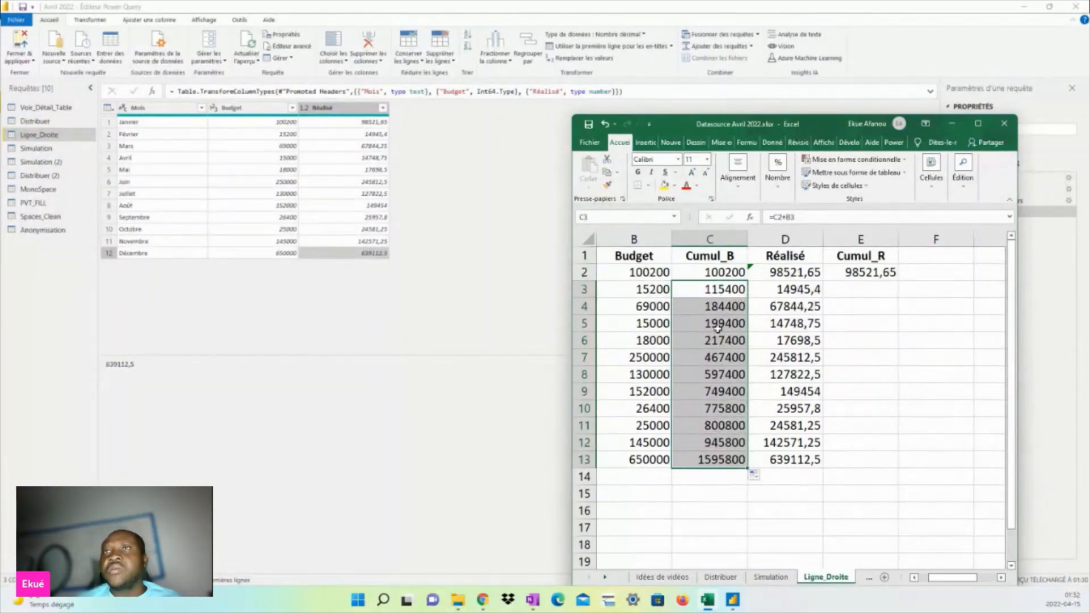
Step: Copy the Cumul_B formulas from C2:C13 into the Cumul_R column starting at E2
key("Up")
key("ctrl+shift+Down")
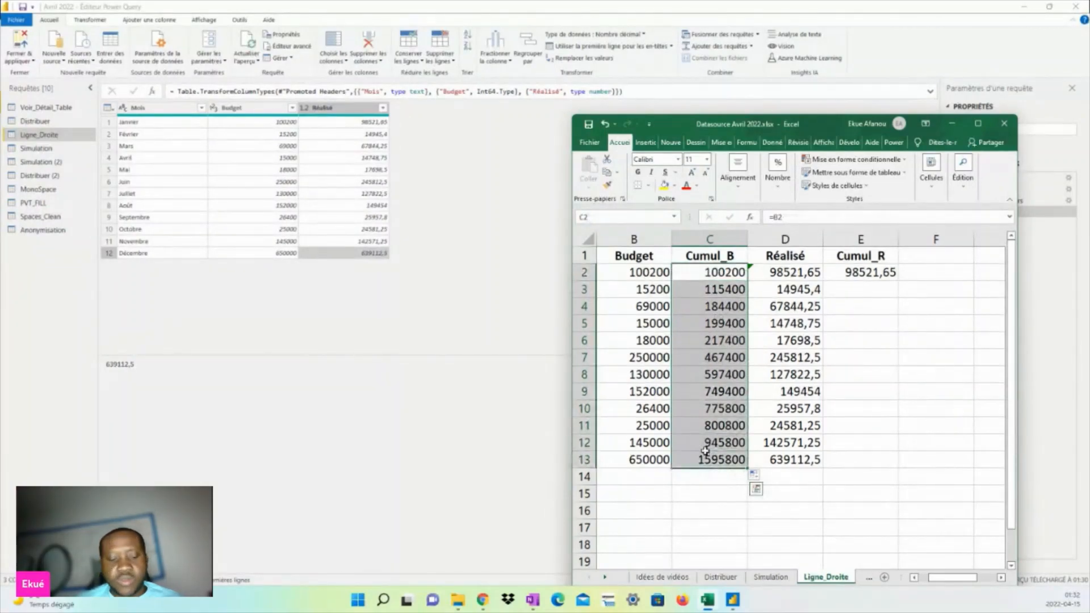
key("ctrl+c")
right_click(852, 273)
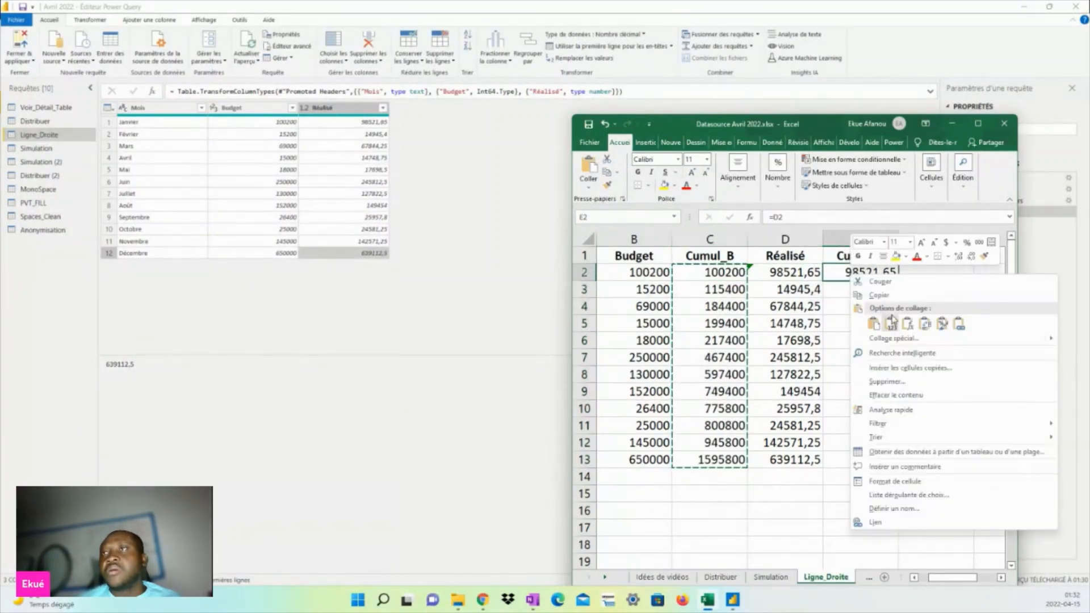
left_click(890, 320)
left_click(866, 496)
left_click(782, 525)
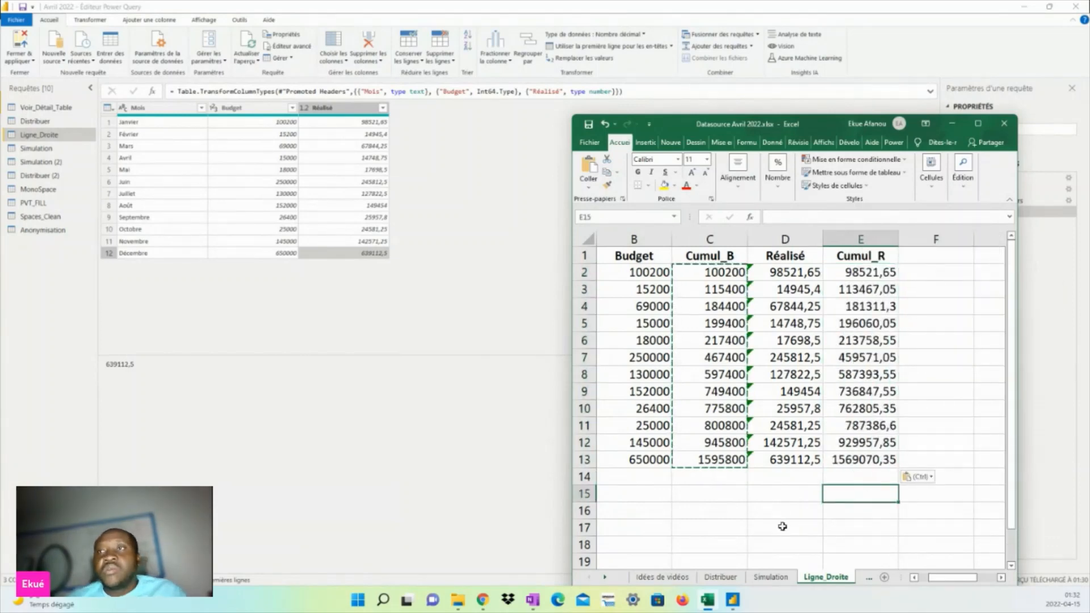
key("Escape")
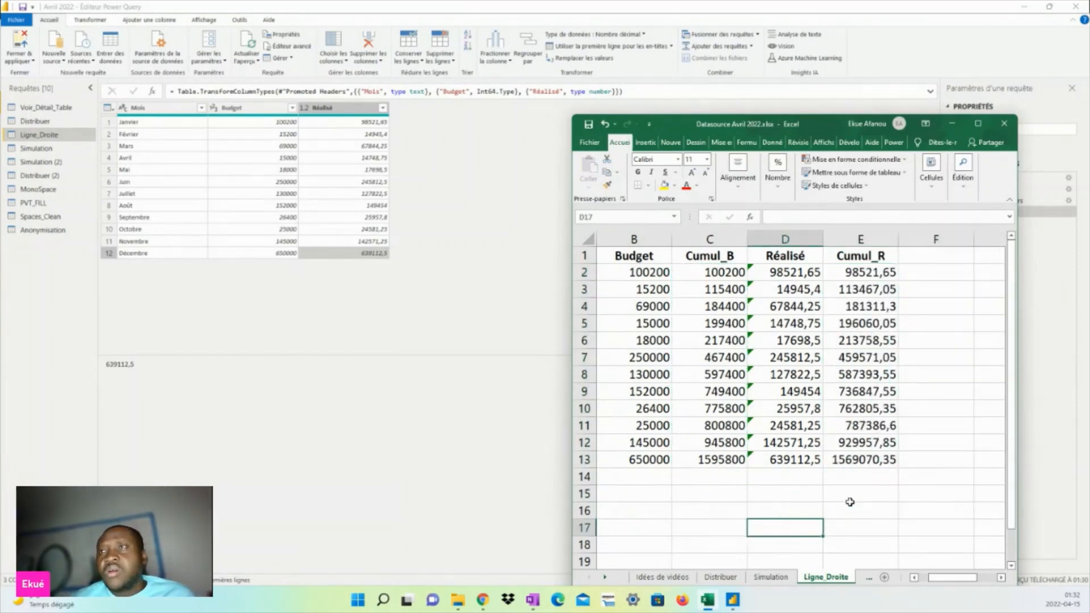
left_click(849, 495)
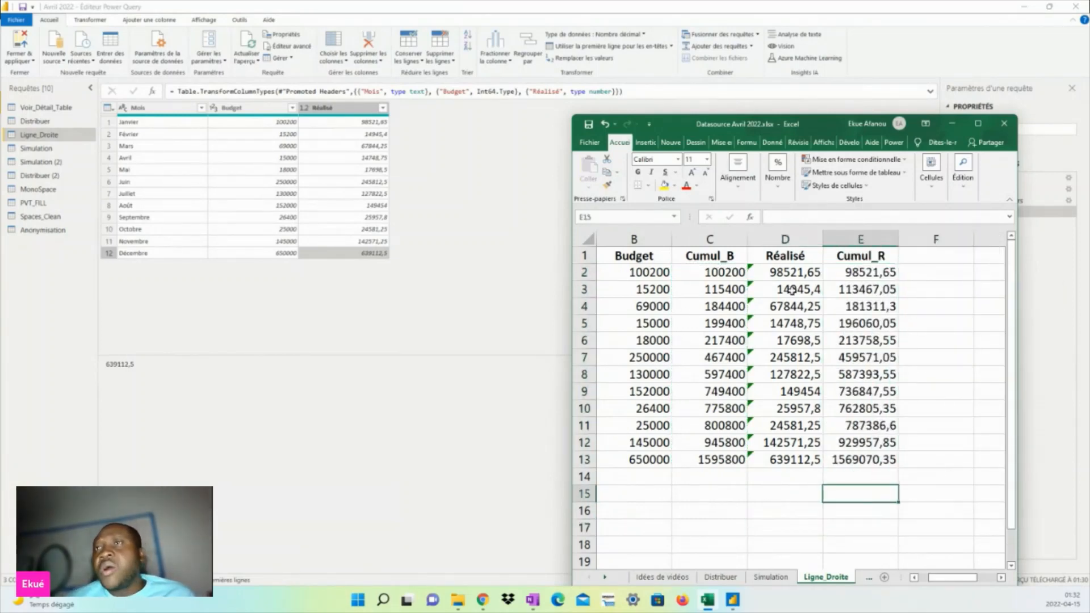
Step: Copy the whole Réalisé column and paste it back over itself as values
left_click(785, 240)
right_click(788, 243)
left_click(809, 265)
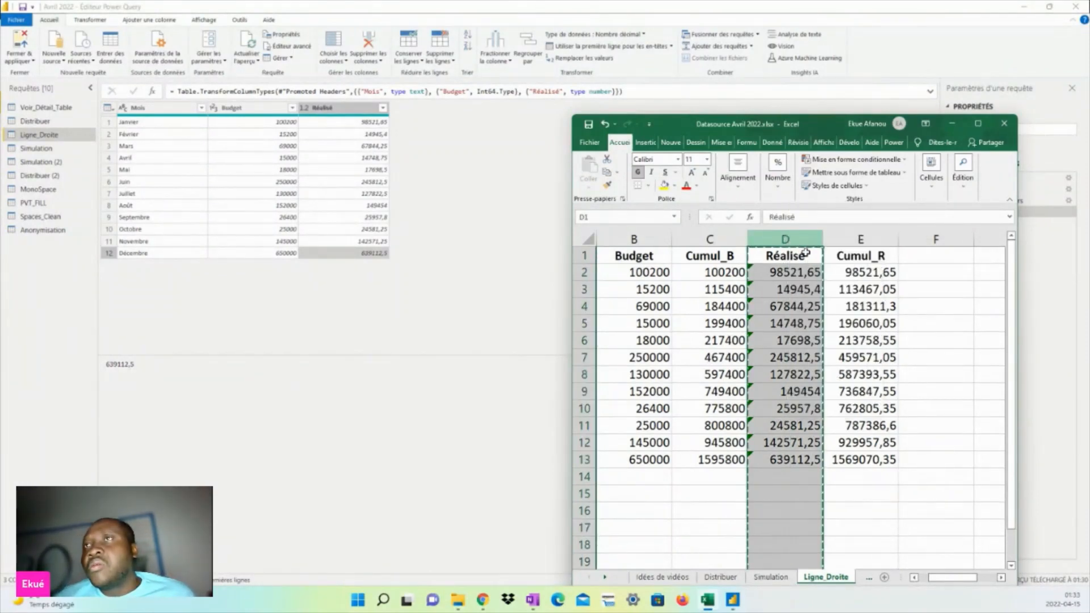
right_click(806, 253)
left_click(841, 292)
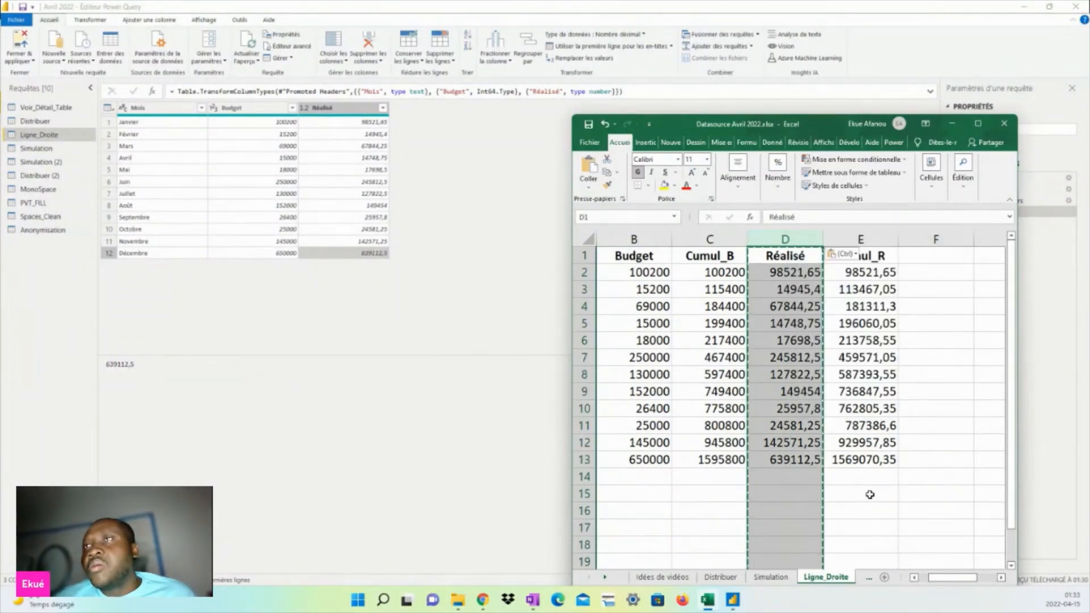
left_click(869, 494)
key("Escape")
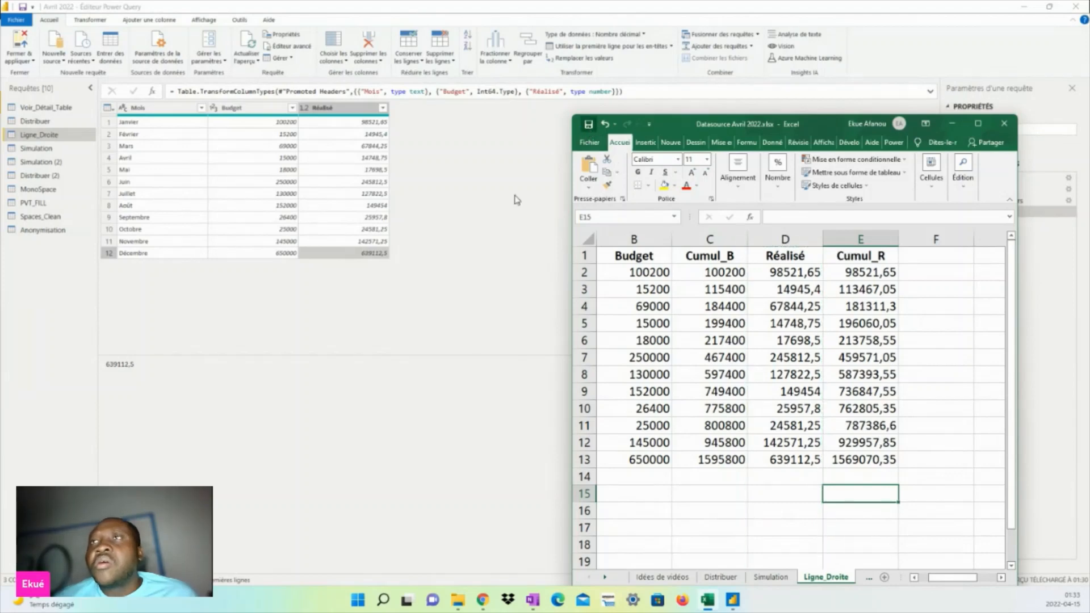
left_click(515, 200)
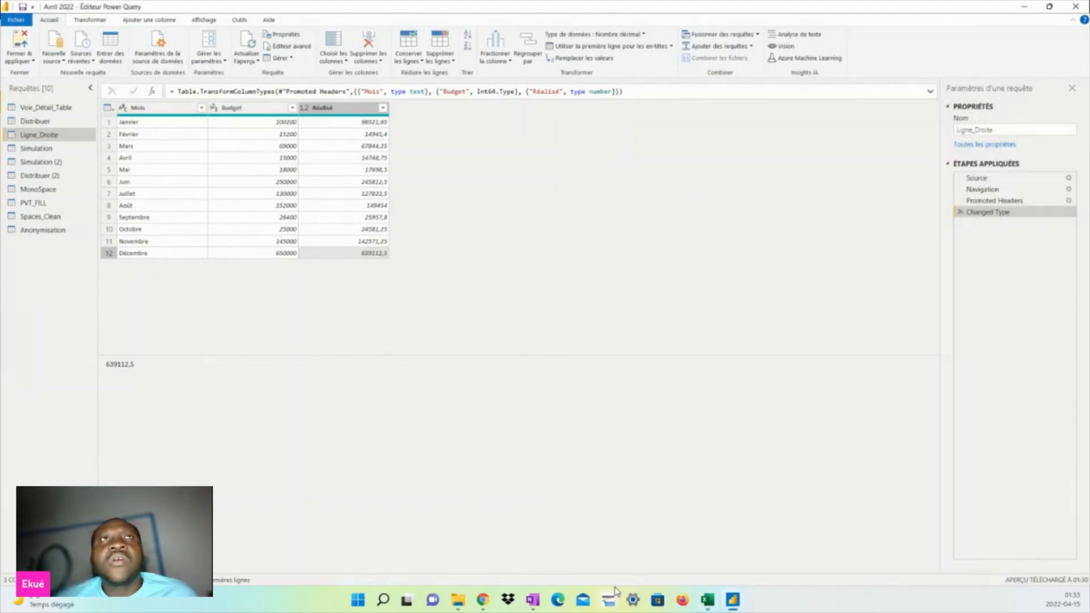
left_click(707, 599)
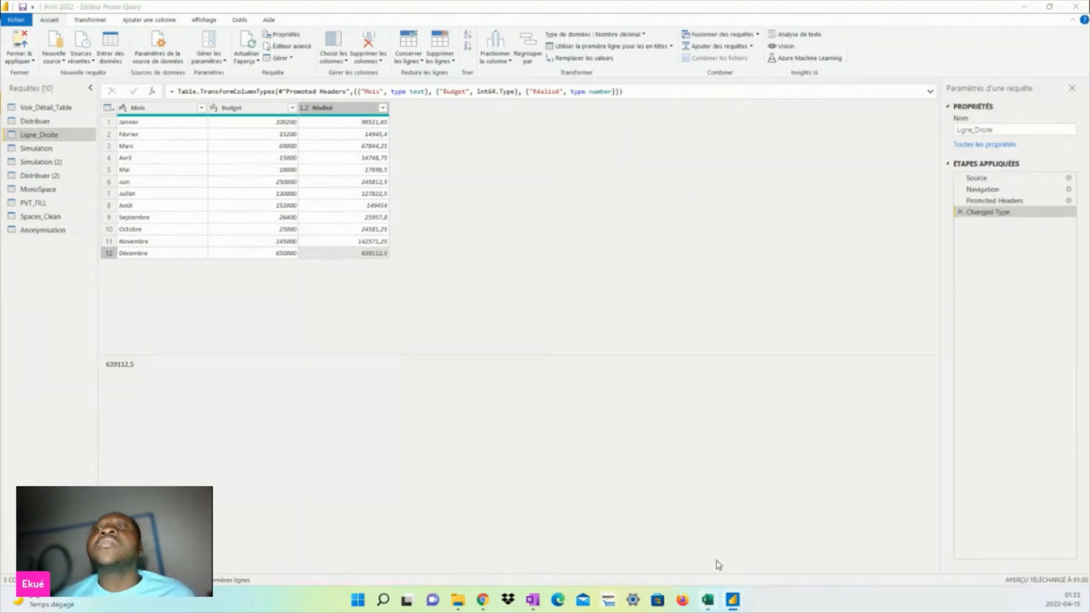
left_click(709, 601)
left_click(710, 600)
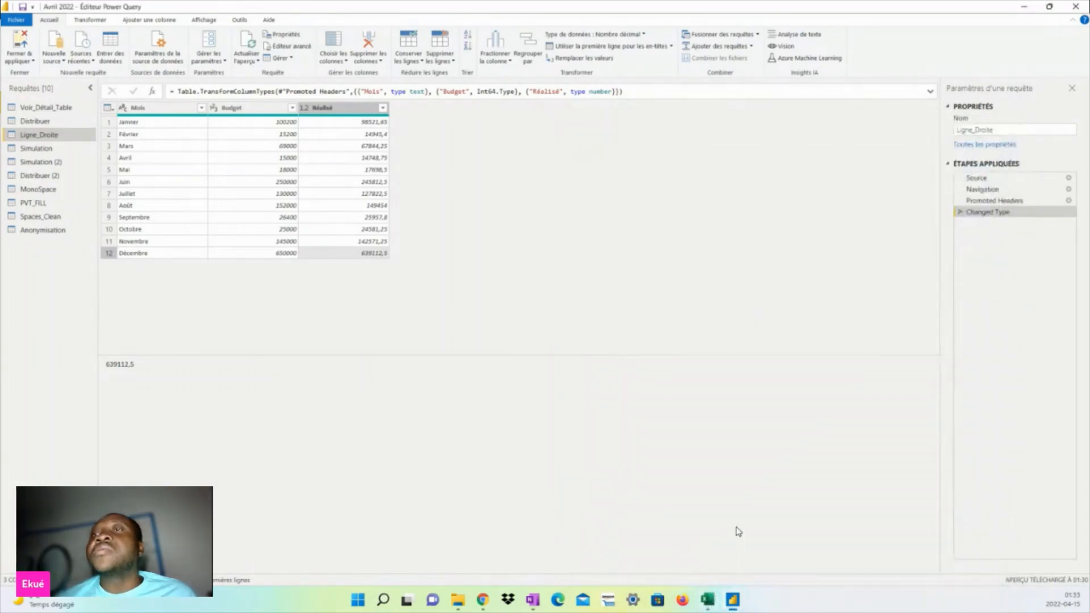
left_click(708, 601)
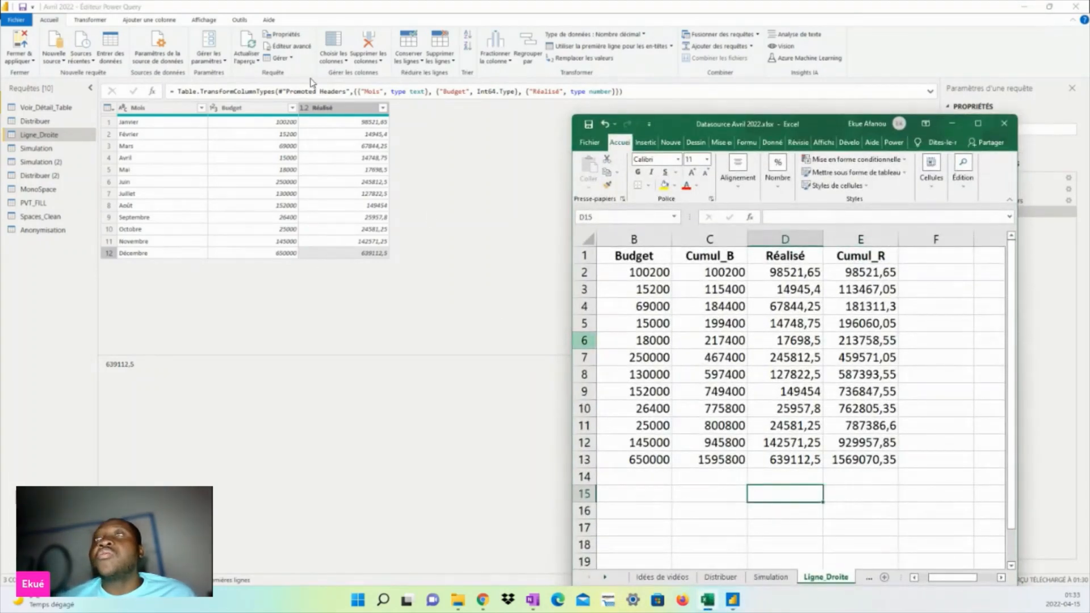
Step: Switch to the Power Query Editor and refresh all query previews with Actualiser tout
left_click(253, 158)
left_click(257, 60)
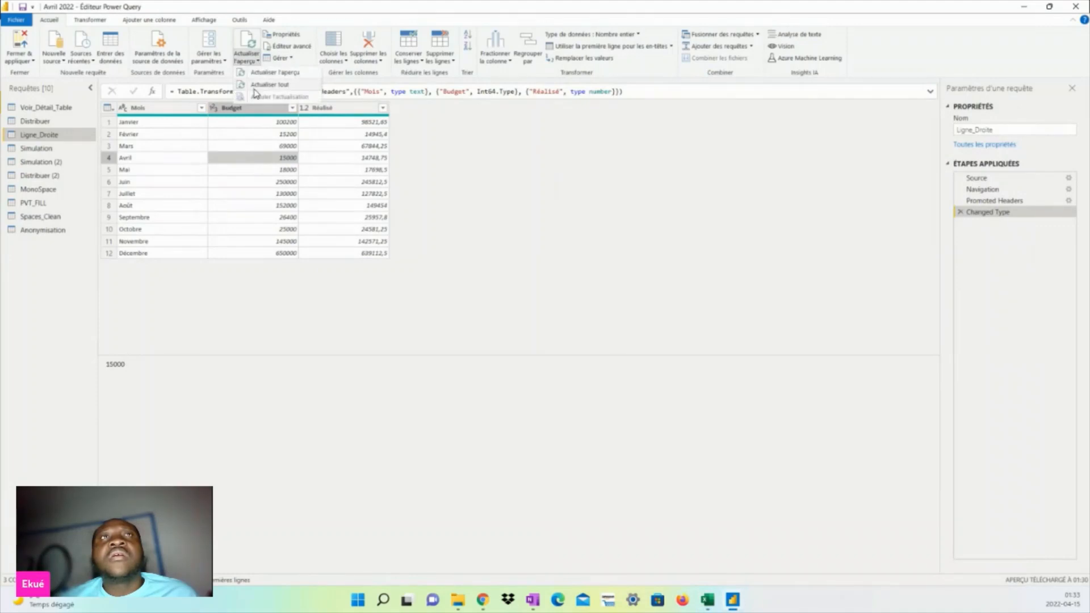
left_click(256, 180)
left_click(251, 62)
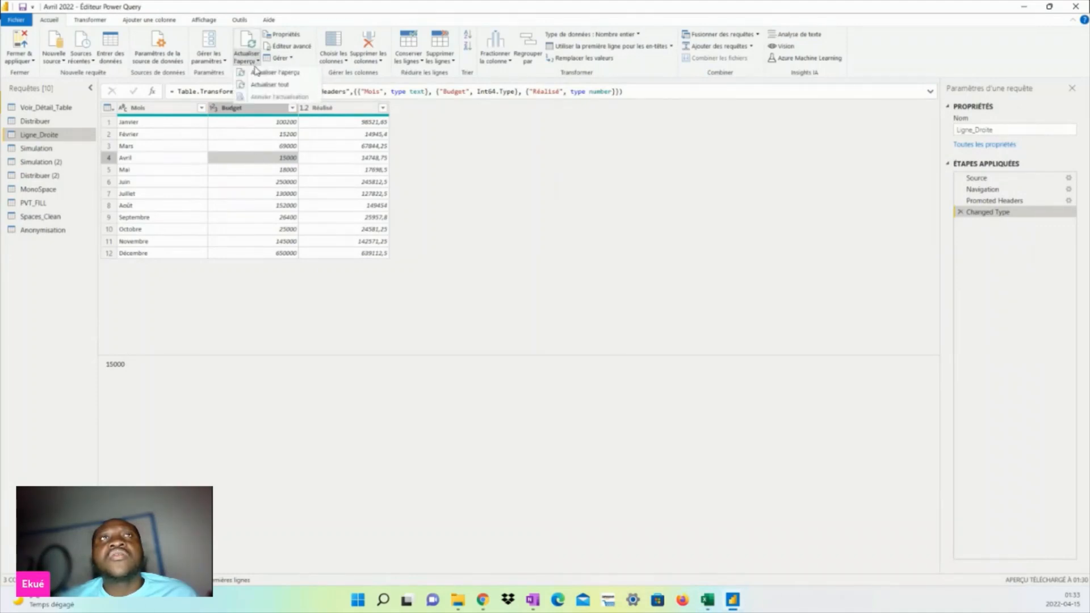
left_click(261, 85)
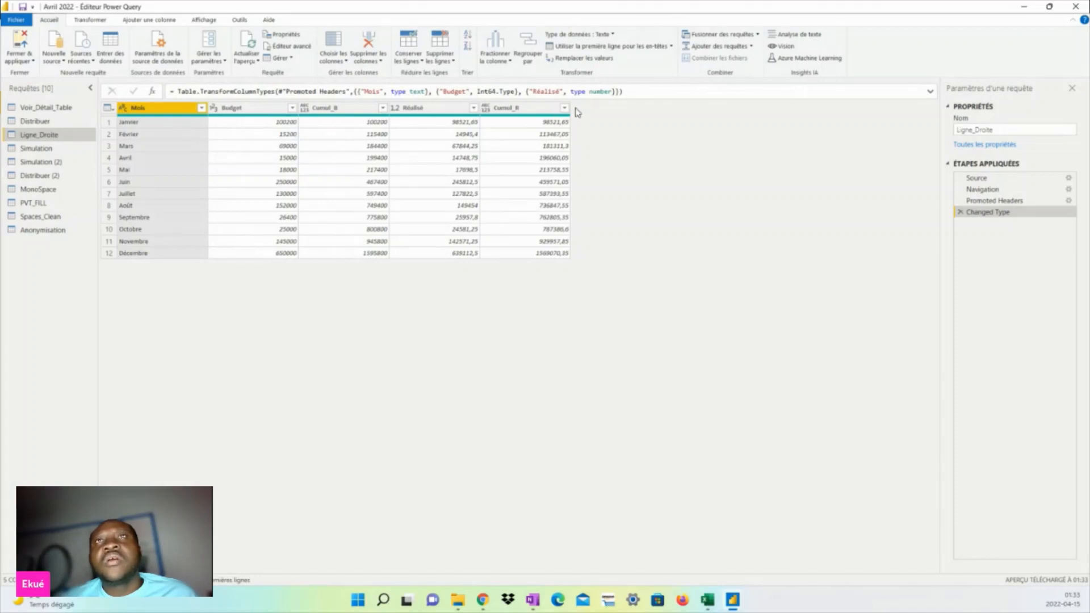
Step: Set the data type of the Cumul_B and Cumul_R columns to Nombre décimal
left_click(306, 110)
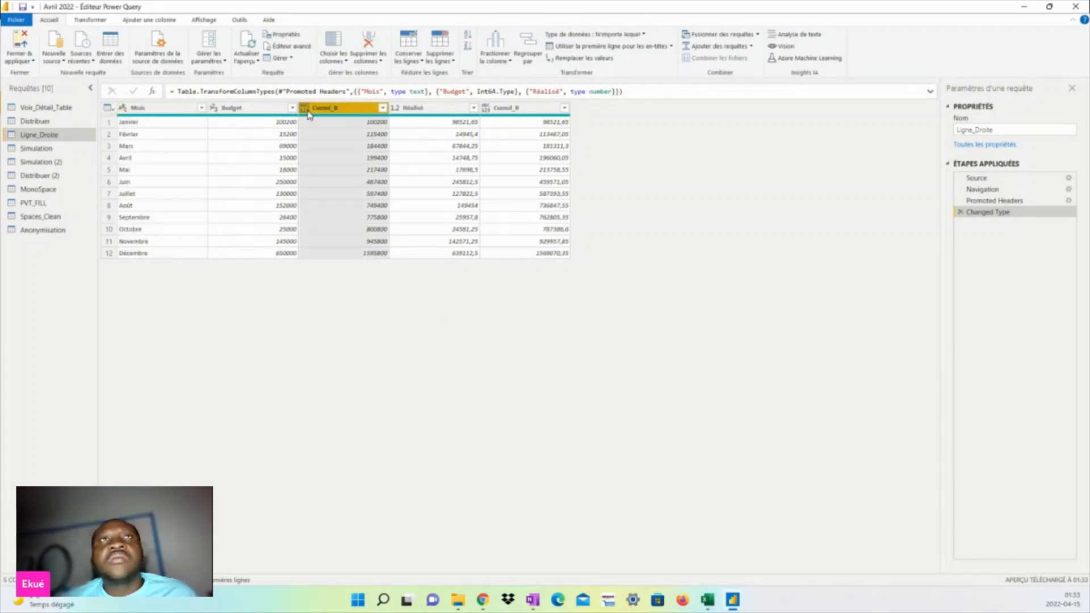
left_click(357, 126)
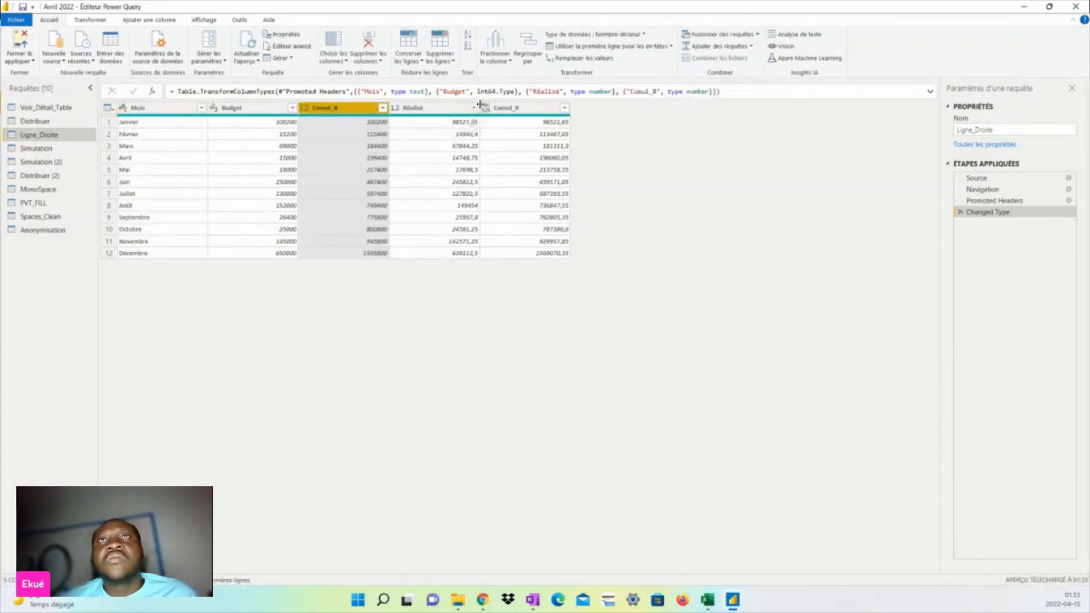
left_click(508, 107)
left_click(486, 108)
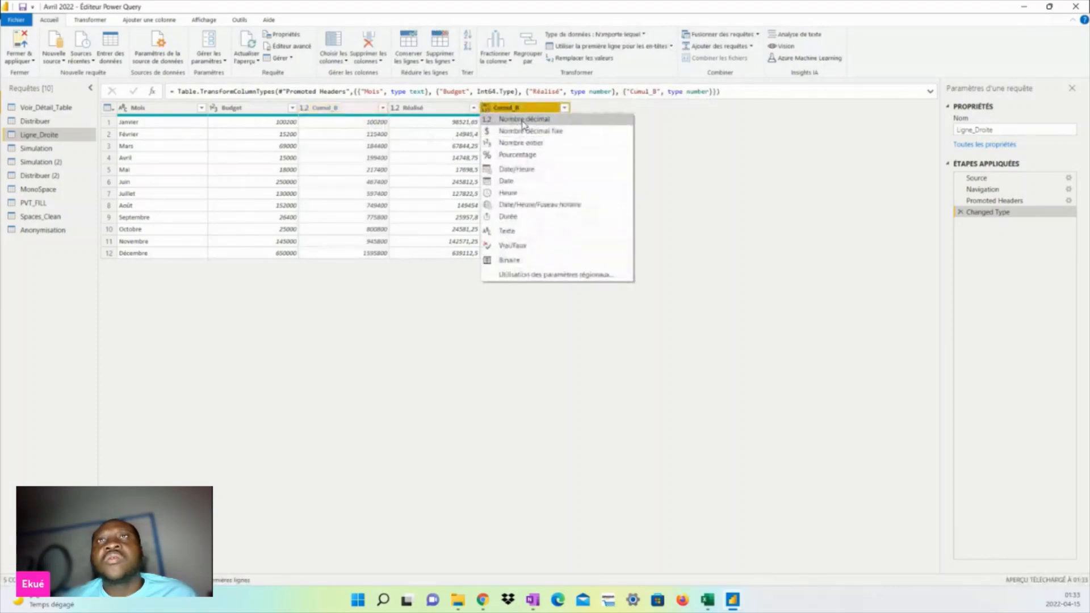
left_click(523, 122)
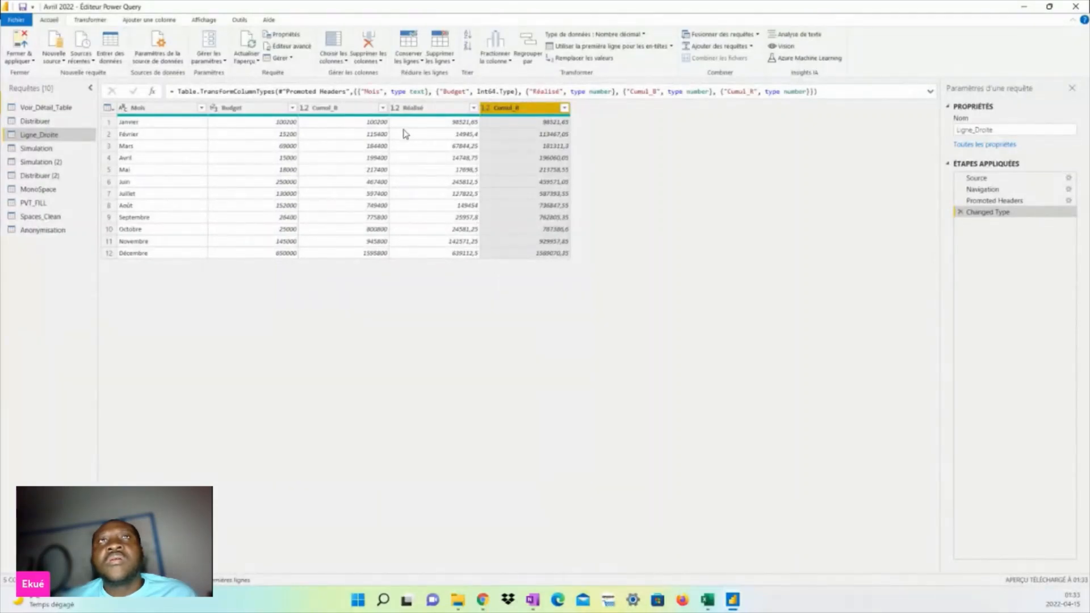
Step: Change the Cumul_B column's data type to Nombre entier, replacing the existing type conversion
left_click(304, 108)
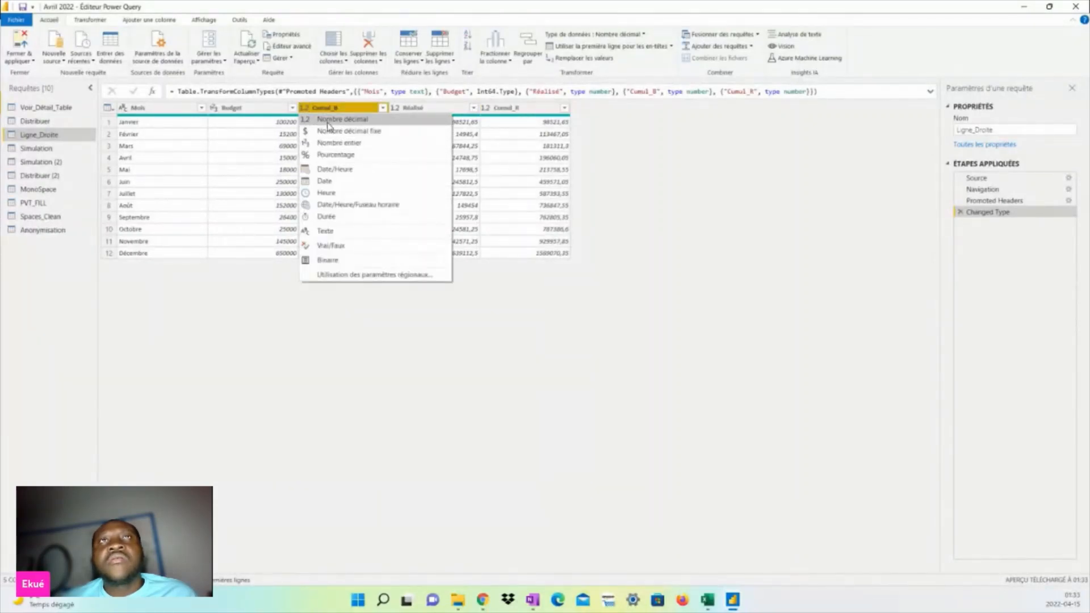
left_click(338, 143)
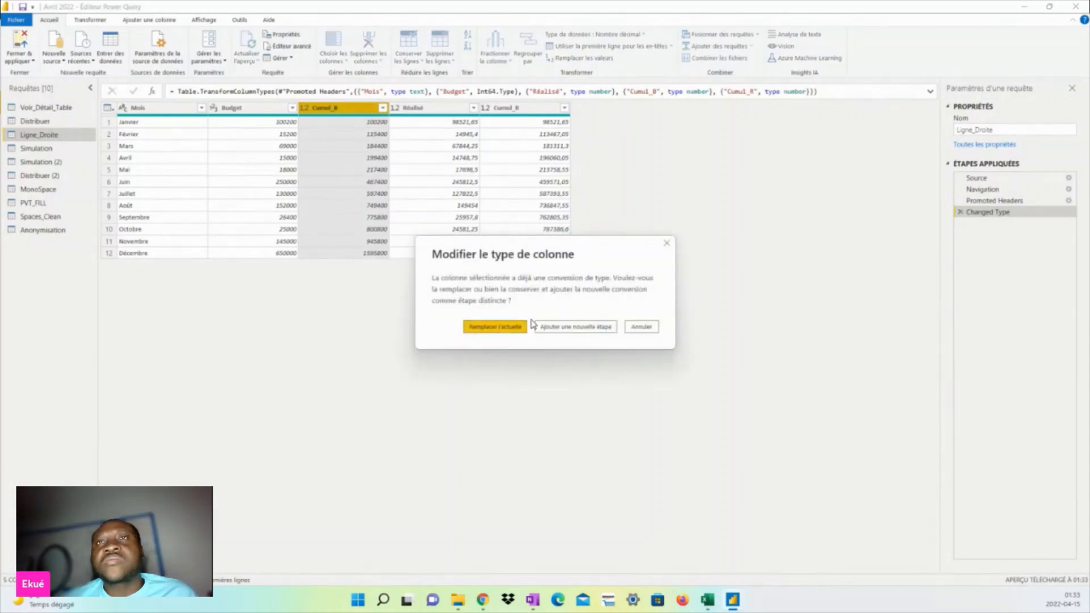
left_click(514, 328)
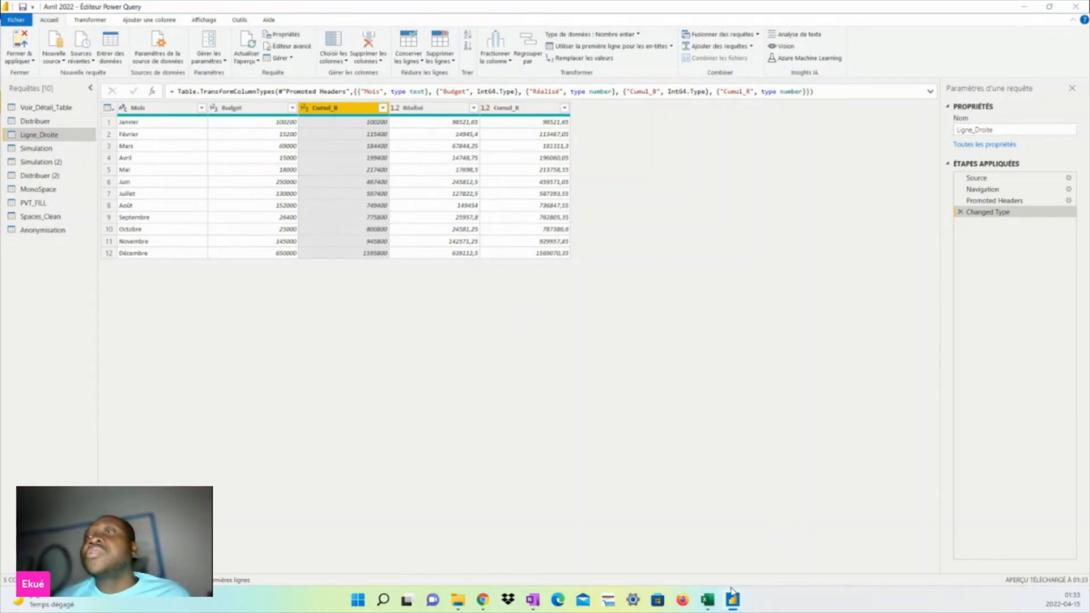
Step: Switch back to the Excel workbook and examine the monthly table from Mois to Cumul_R
left_click(706, 600)
left_click(861, 475)
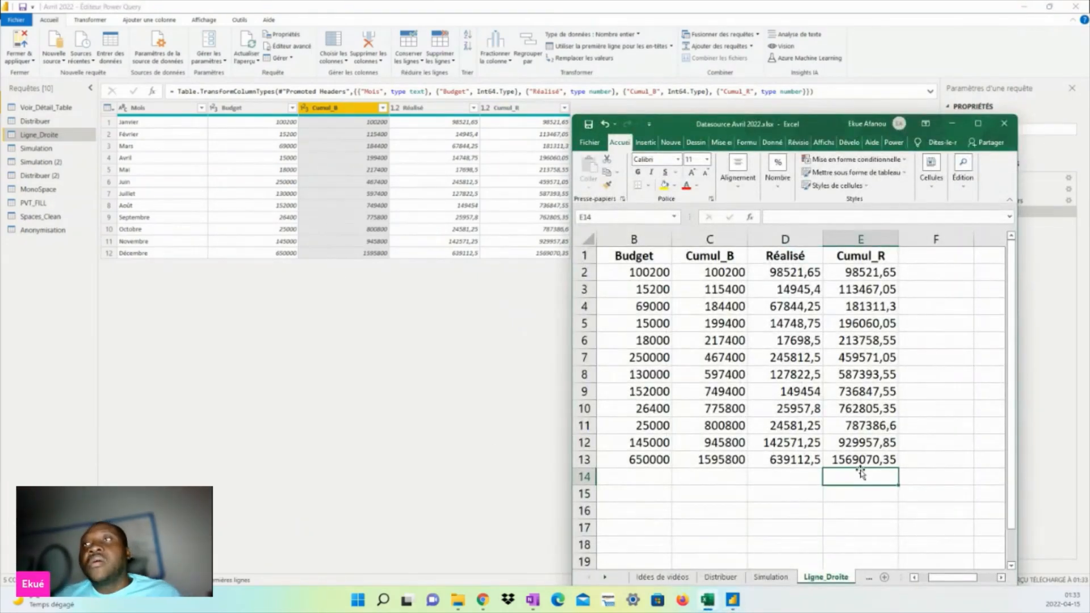
left_click_drag(934, 578, 922, 578)
left_click(789, 526)
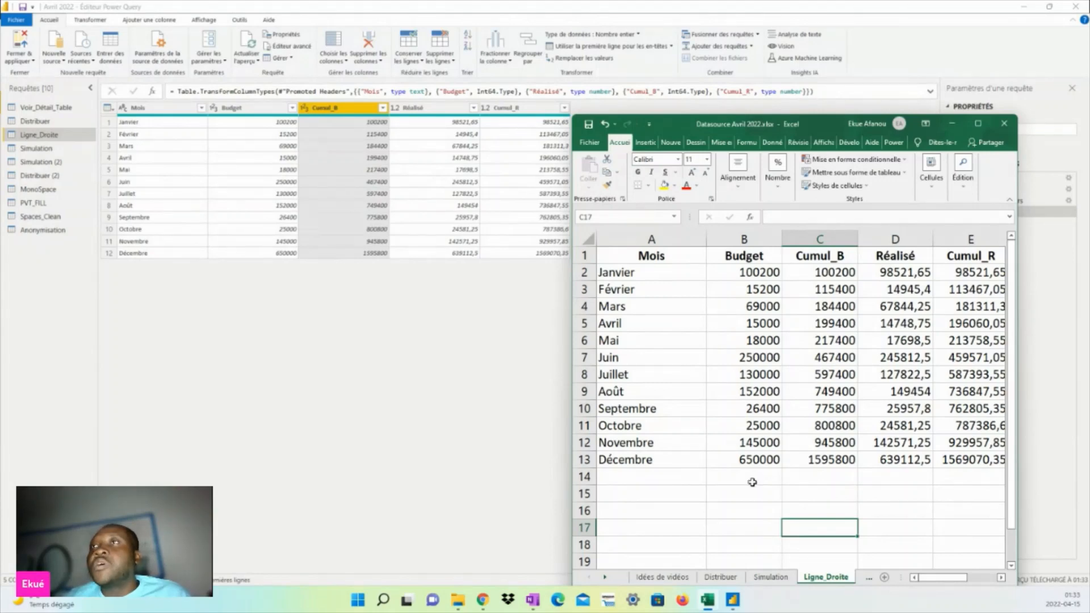
left_click(651, 500)
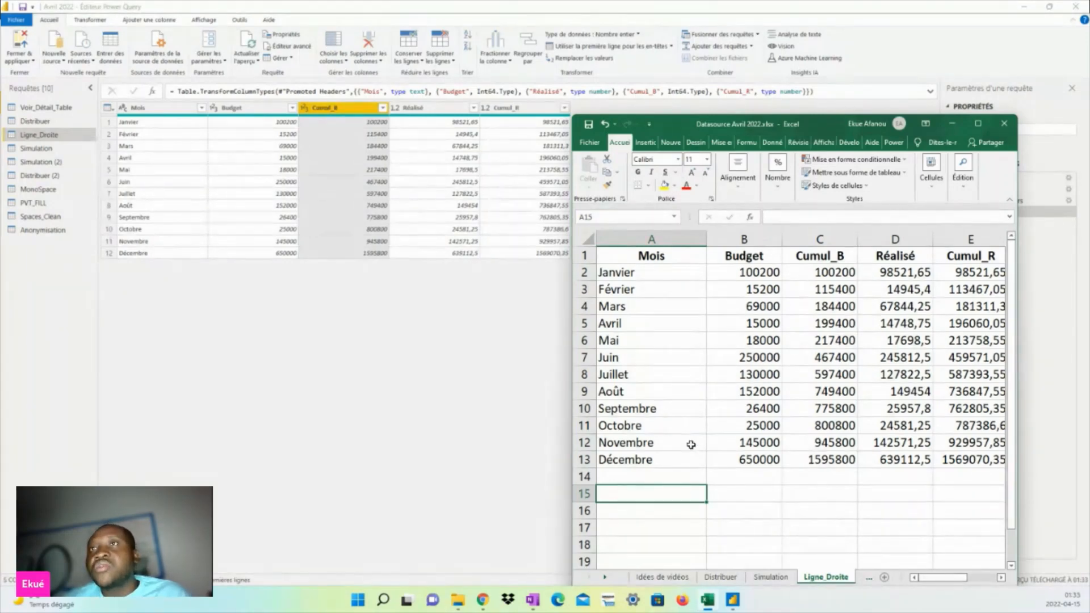
Step: Return to the Power Query Editor, close it and apply the query changes to the model
left_click_drag(672, 457, 651, 288)
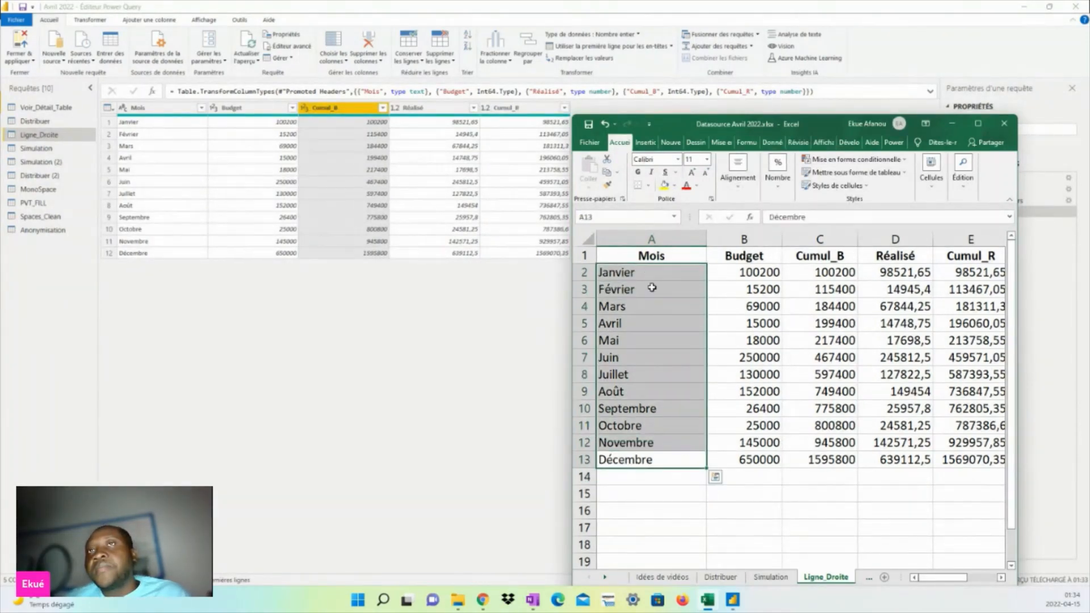
left_click(777, 507)
left_click(466, 446)
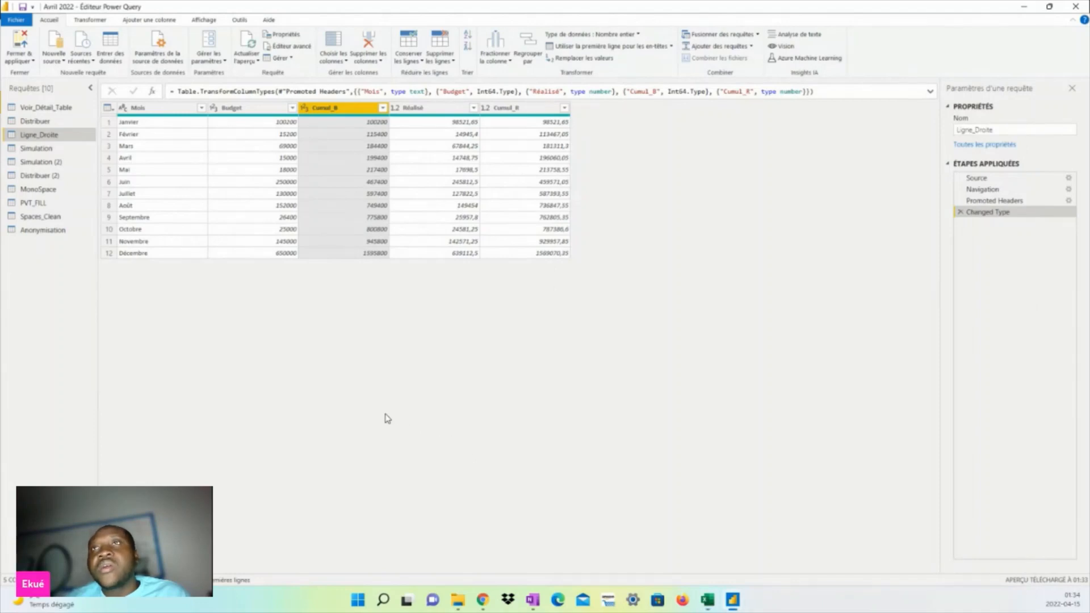
left_click(34, 62)
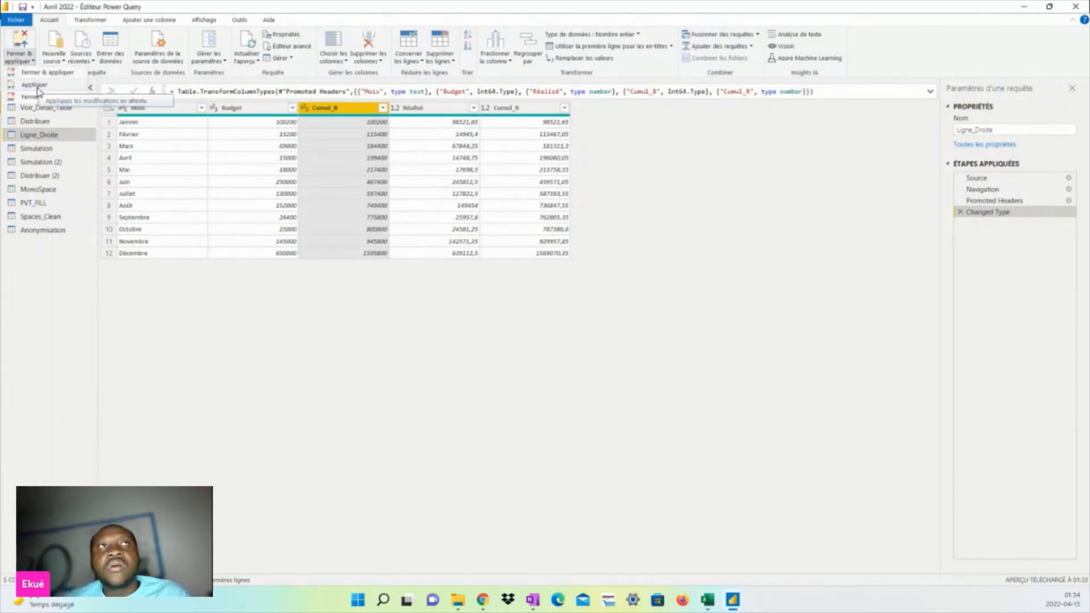
left_click(47, 78)
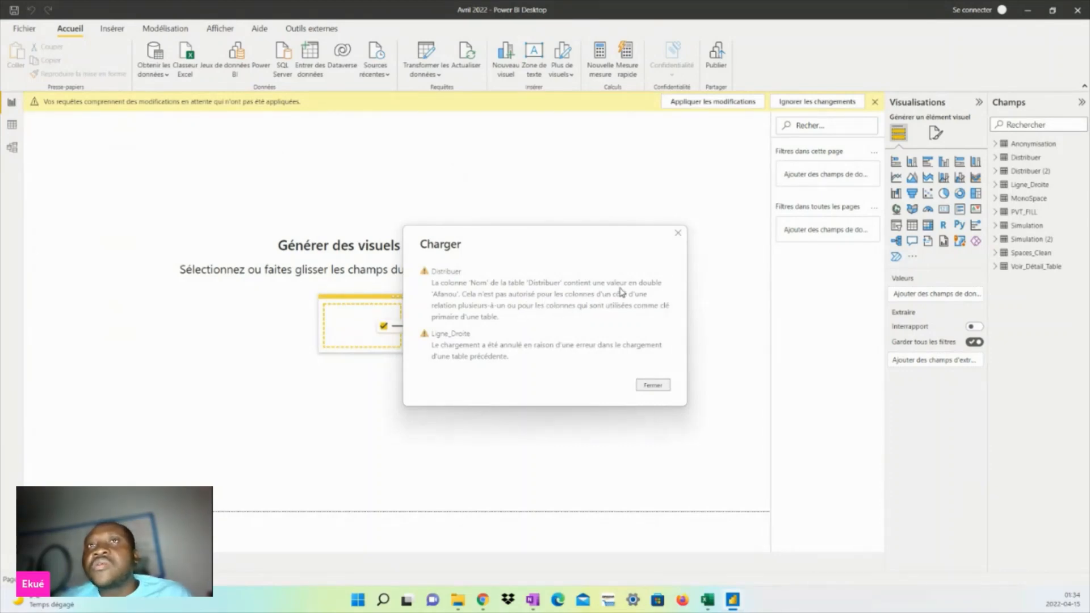
left_click(652, 385)
Step: In the model view, delete the relationships linking the Distribuer table to Spaces_Clean and to Anonymisation
left_click(11, 148)
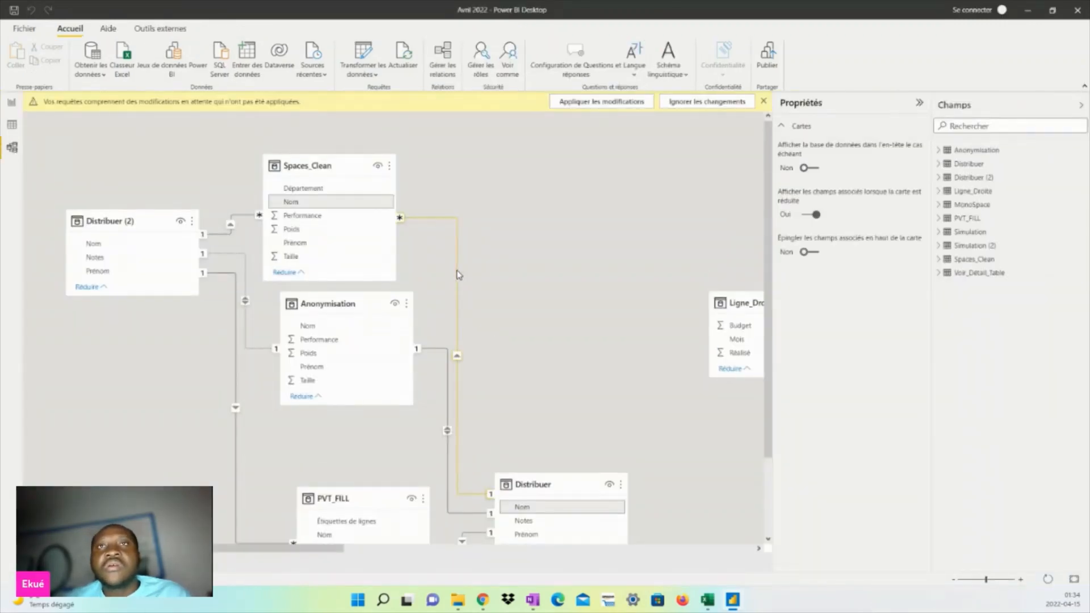
right_click(458, 275)
left_click(484, 276)
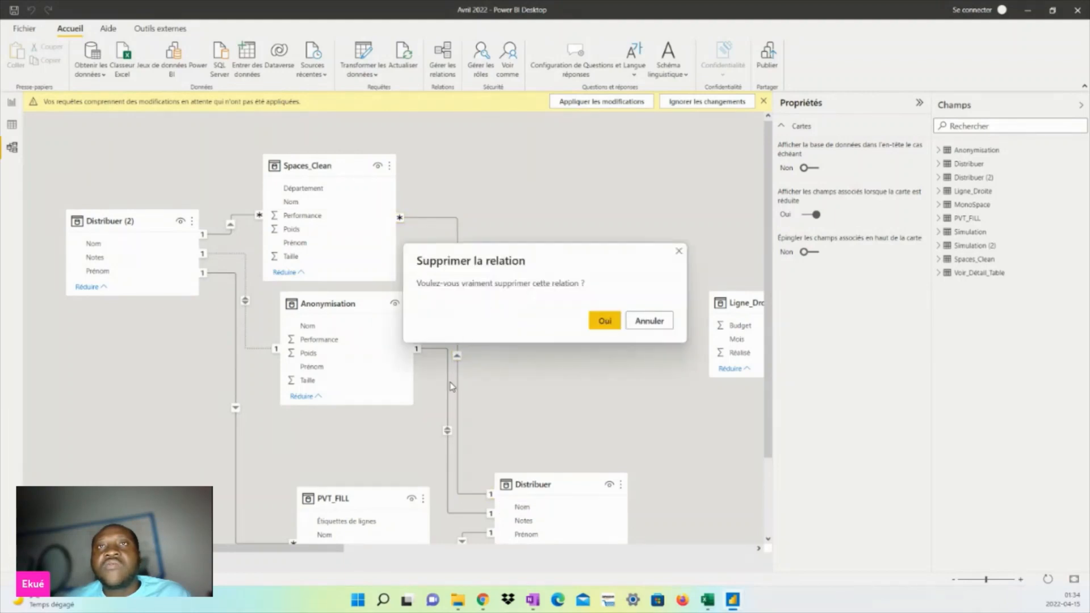
left_click(604, 321)
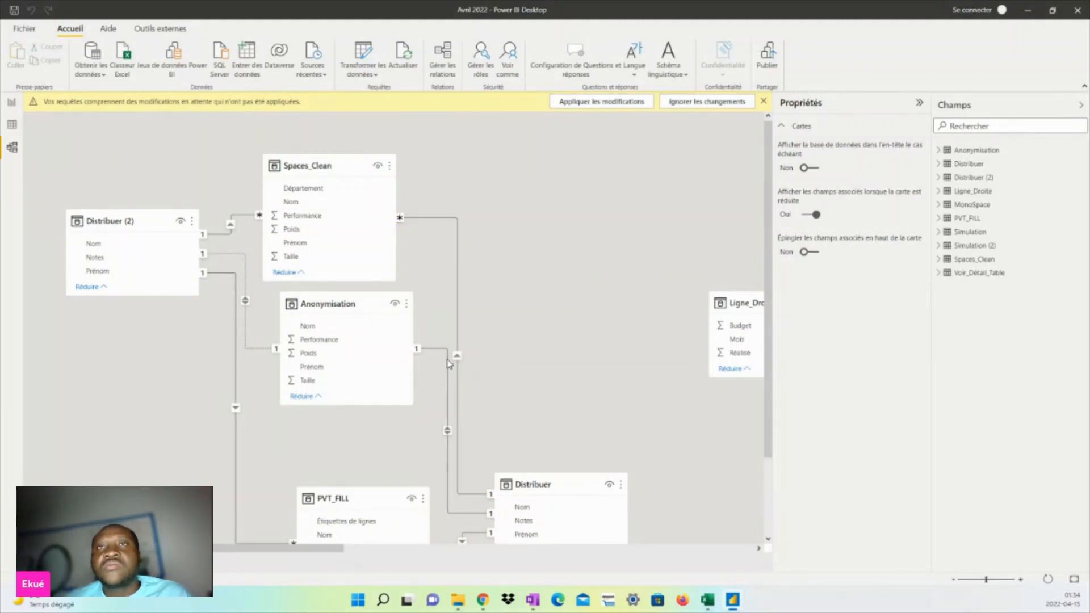
right_click(453, 351)
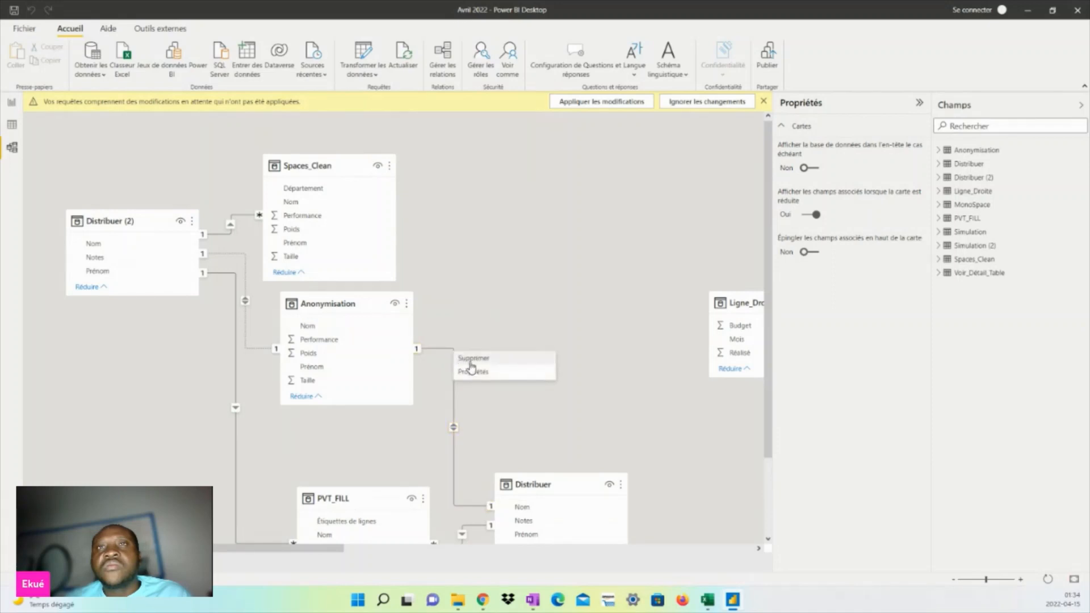
left_click(480, 359)
left_click(616, 322)
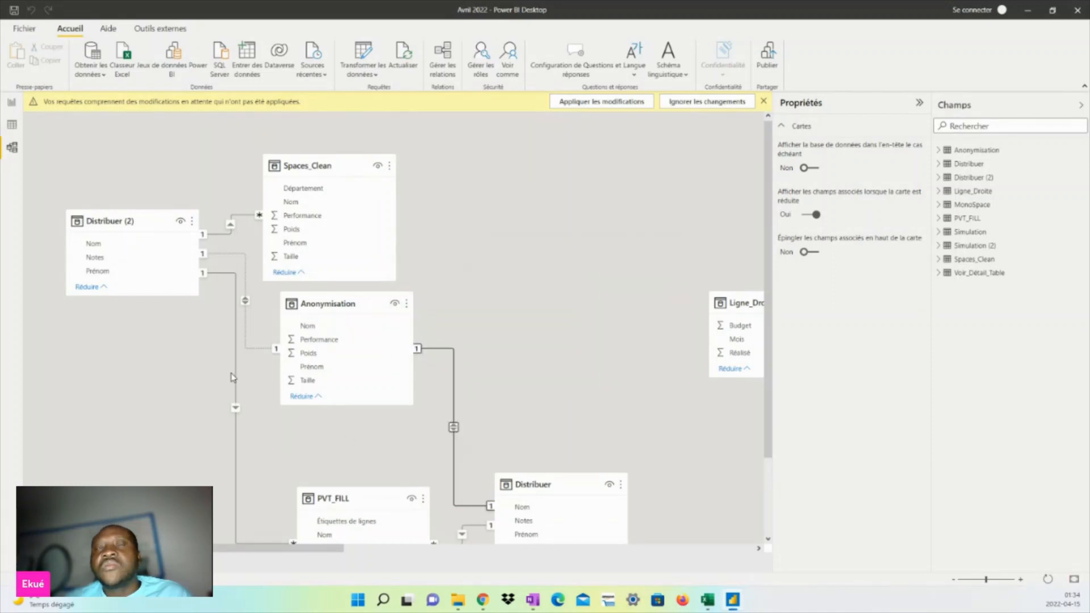
Step: Delete the relationships linking the Distribuer (2) table to Anonymisation and to PVT_FILL
right_click(244, 325)
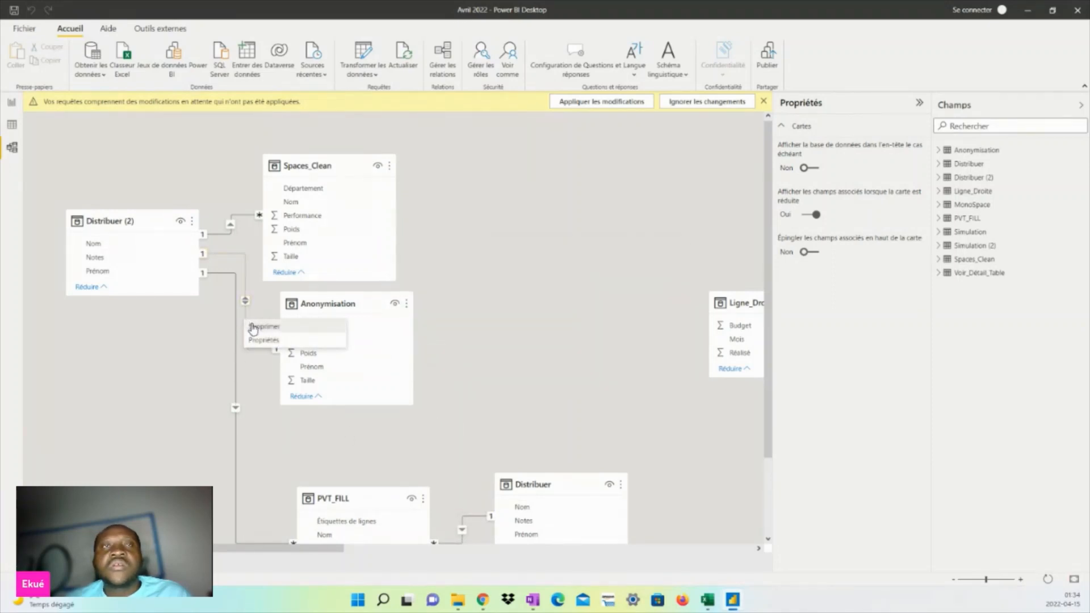
left_click(251, 333)
left_click(604, 334)
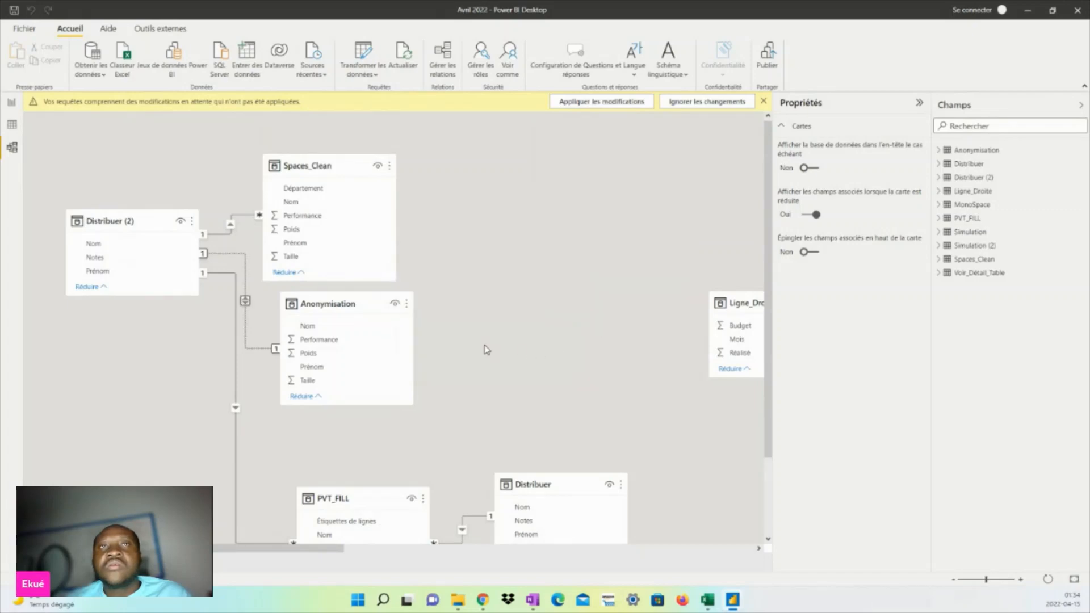
scroll(321, 389, "down", 1)
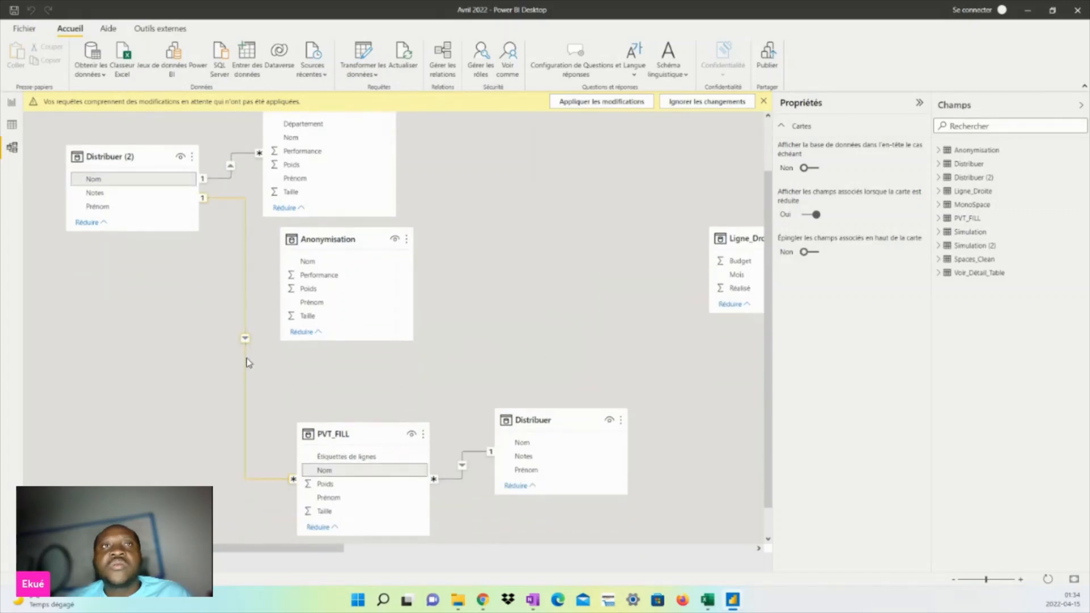
right_click(248, 363)
left_click(261, 371)
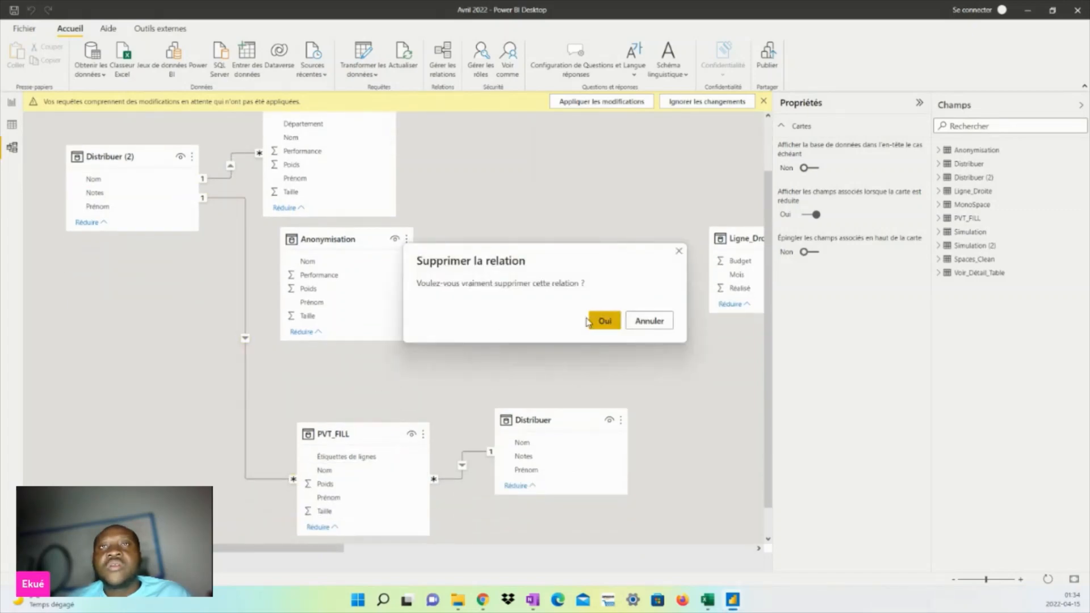
left_click(602, 321)
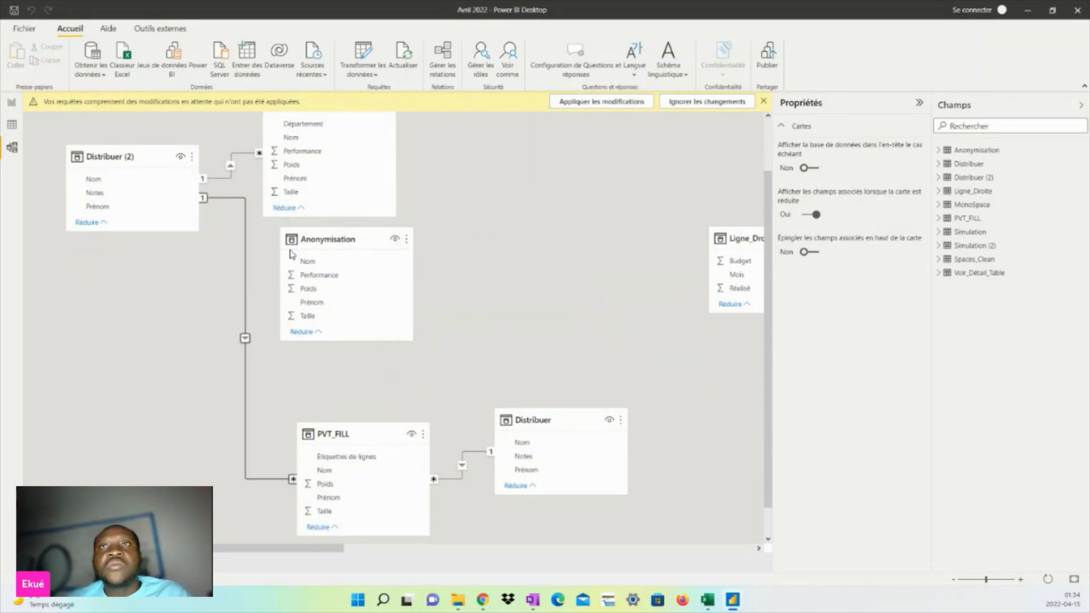
Step: Delete the relationships between Distribuer (2) and Spaces_Clean and between PVT_FILL and Distribuer
right_click(244, 158)
left_click(260, 176)
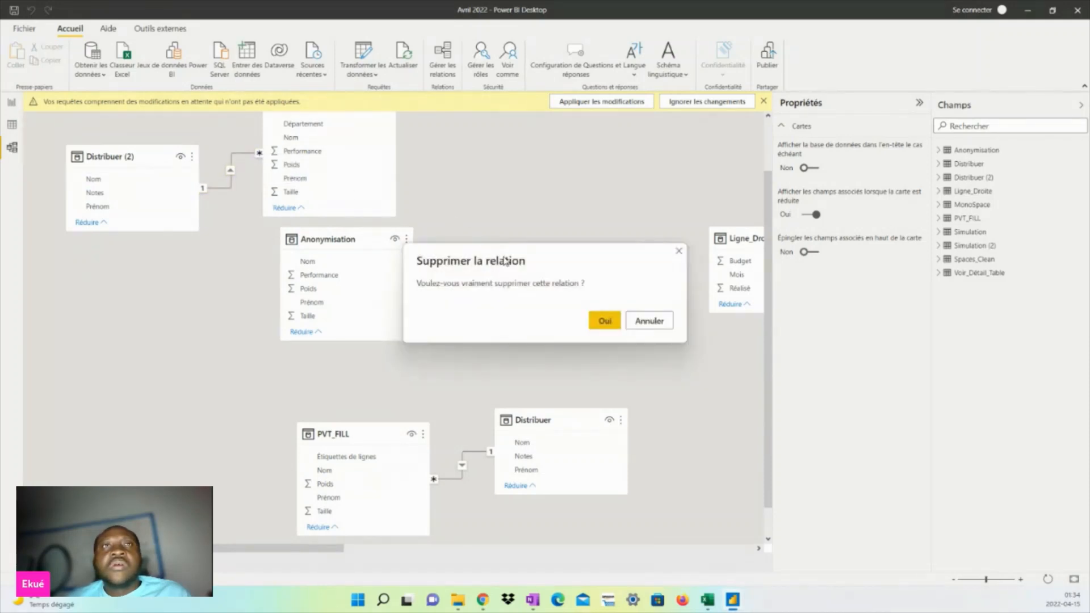
left_click(604, 321)
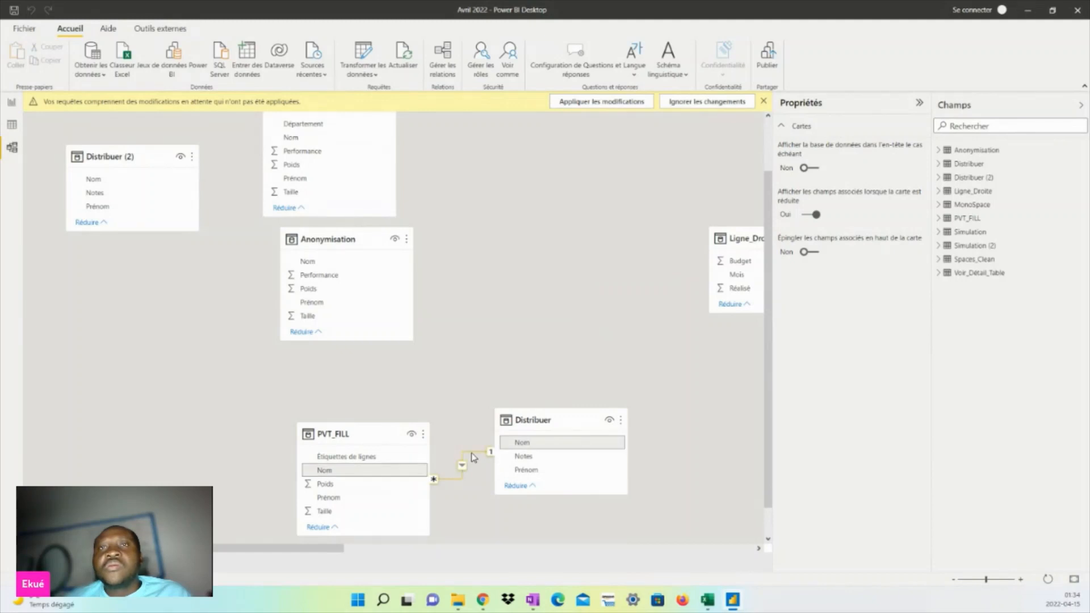
right_click(471, 452)
left_click(487, 469)
left_click(605, 322)
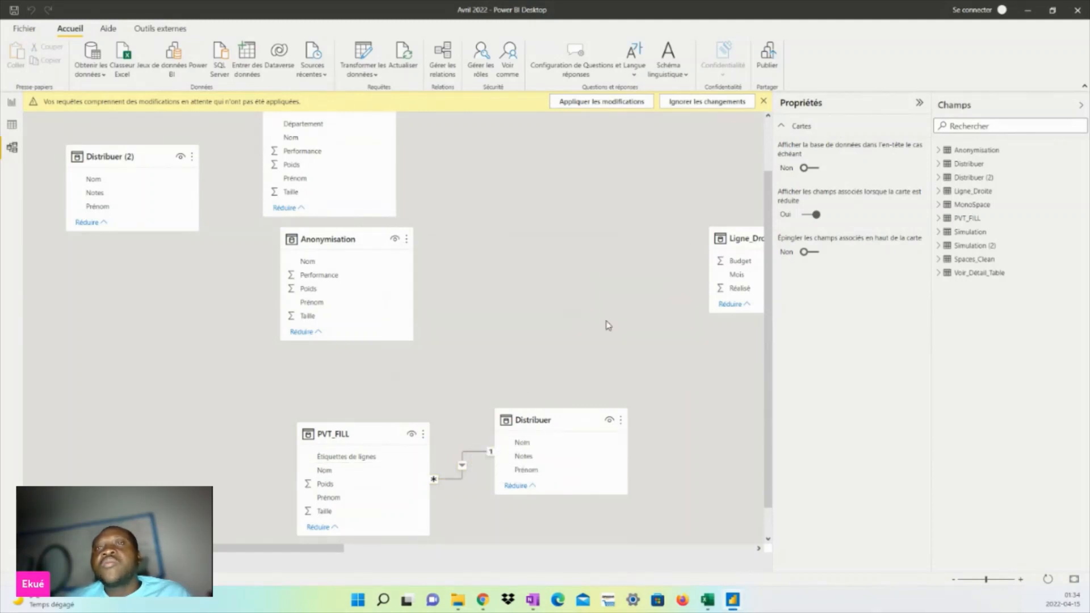
Step: Check the remaining tables for relationships, return to the report view and apply the pending query changes
left_click_drag(333, 549, 724, 505)
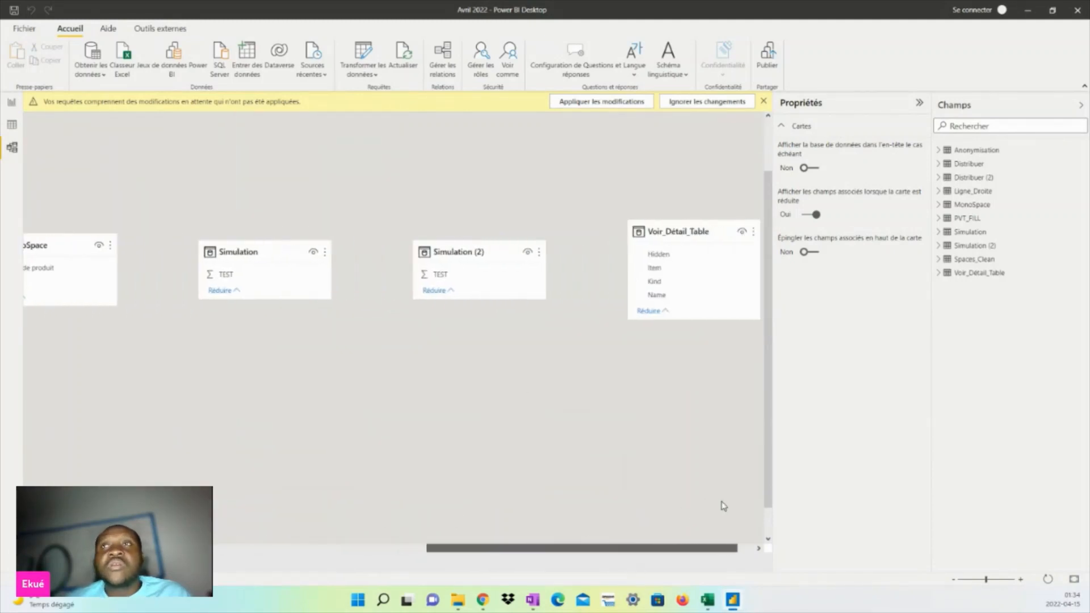
left_click(11, 102)
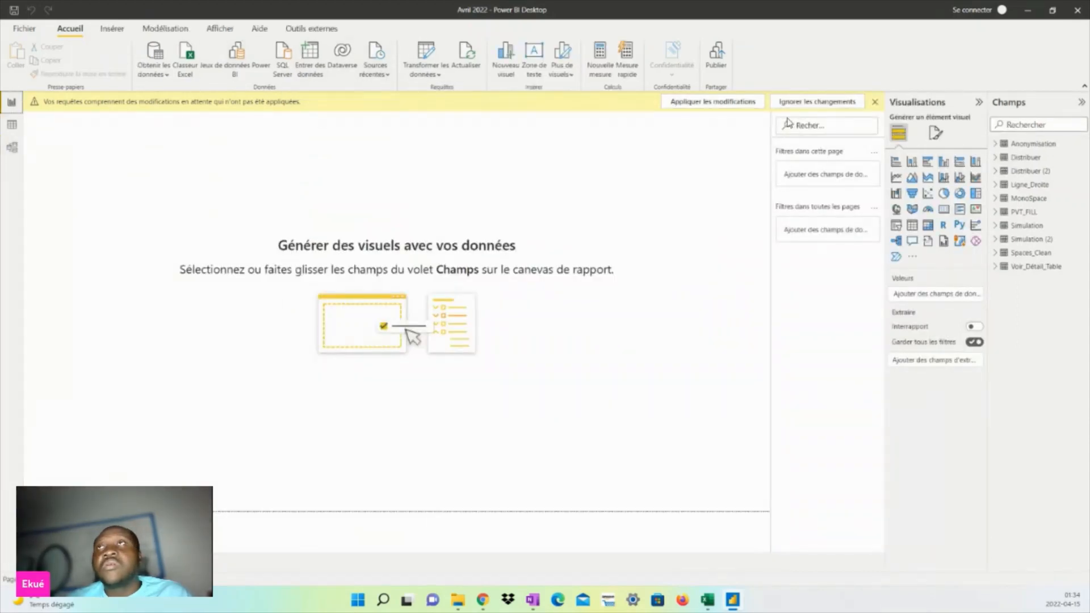
left_click(723, 107)
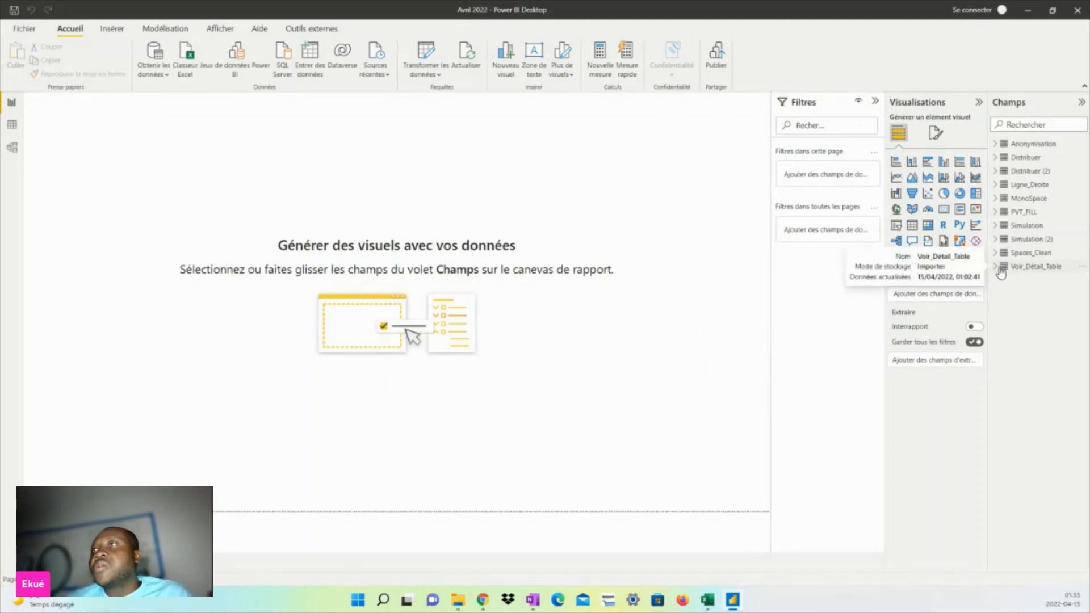
Step: Create a line chart from the Ligne_Droite table with Mois on the axis and Cumul_B and Cumul_R as values
left_click(1000, 186)
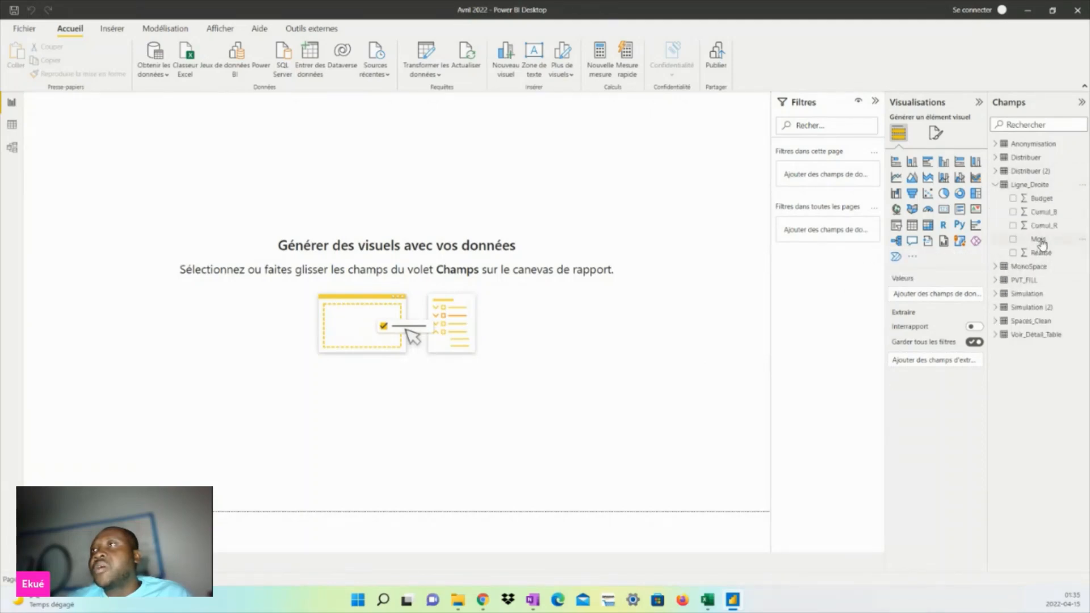
left_click_drag(1042, 244, 556, 347)
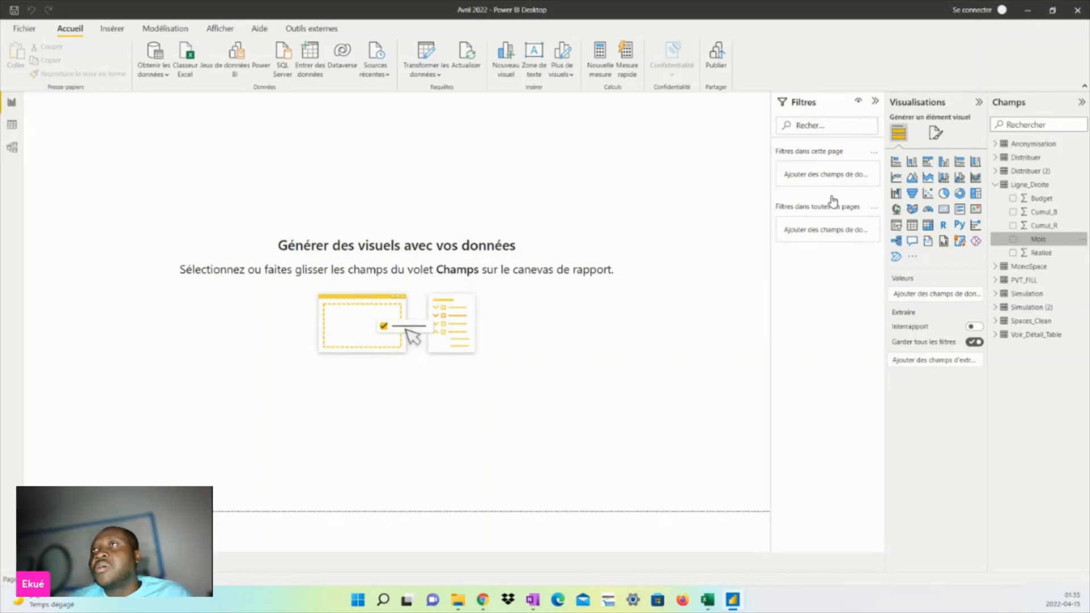
left_click(895, 178)
left_click_drag(479, 297, 261, 241)
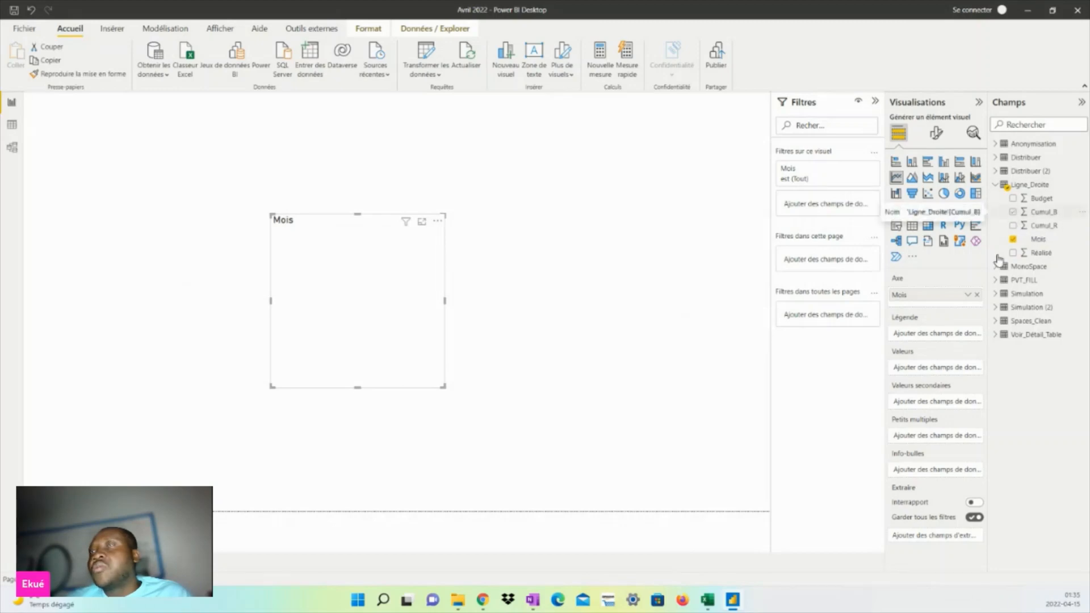
left_click_drag(999, 260, 918, 369)
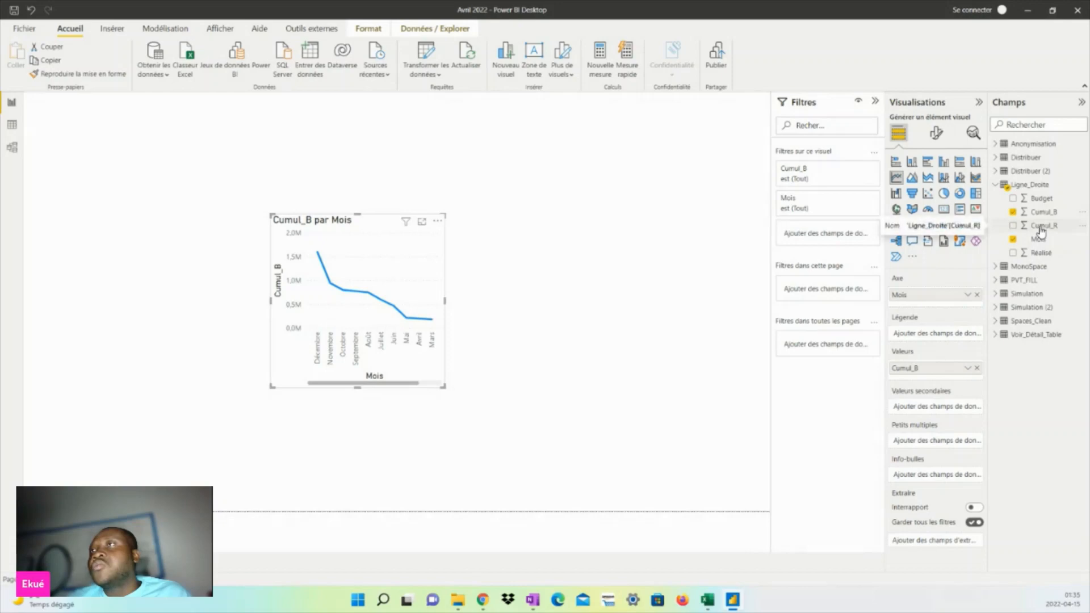
left_click_drag(1040, 228, 924, 389)
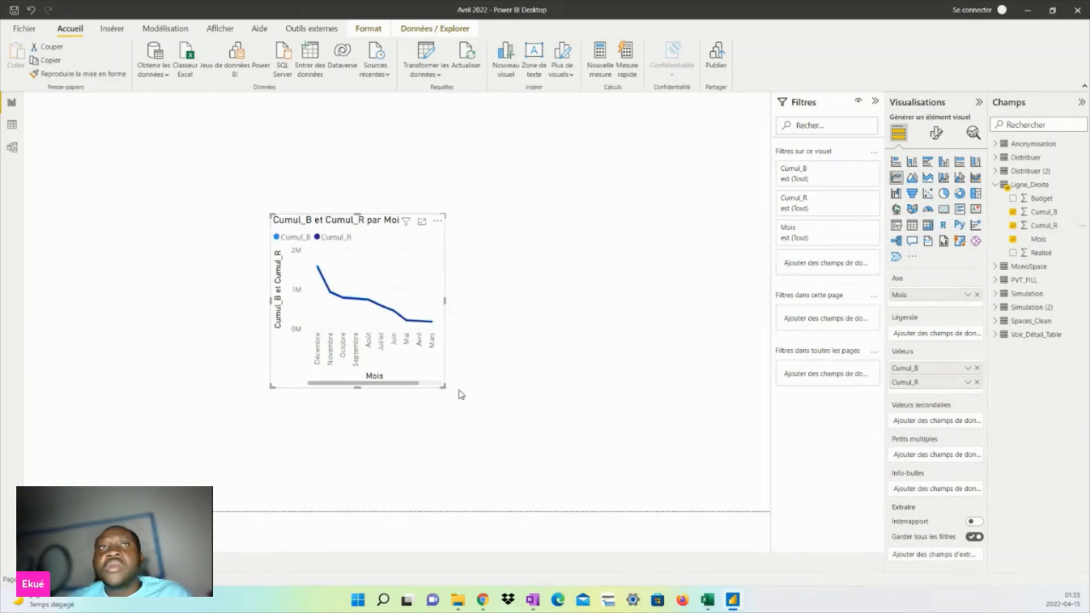
Step: Enlarge the line chart in width and height so that every month fits on its axis
left_click_drag(445, 386, 652, 462)
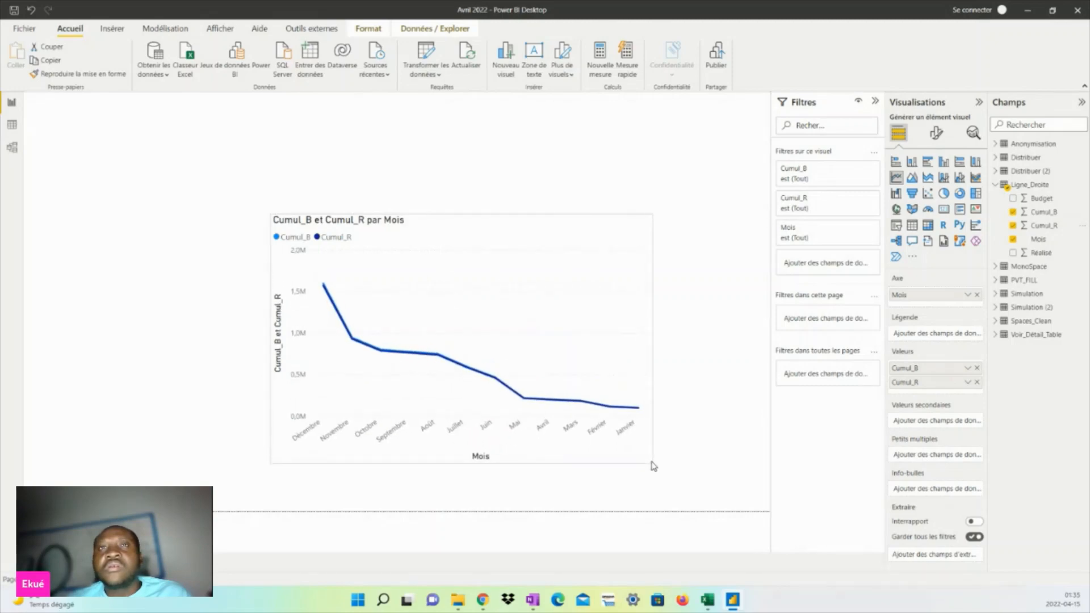
left_click_drag(462, 215, 462, 272)
left_click_drag(466, 234, 464, 173)
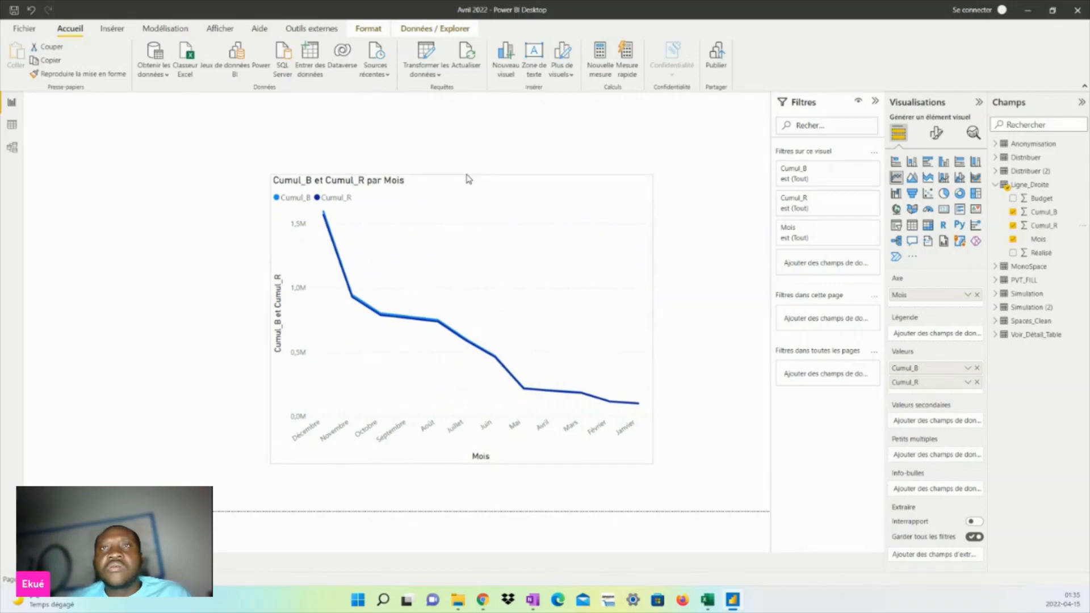
left_click(706, 358)
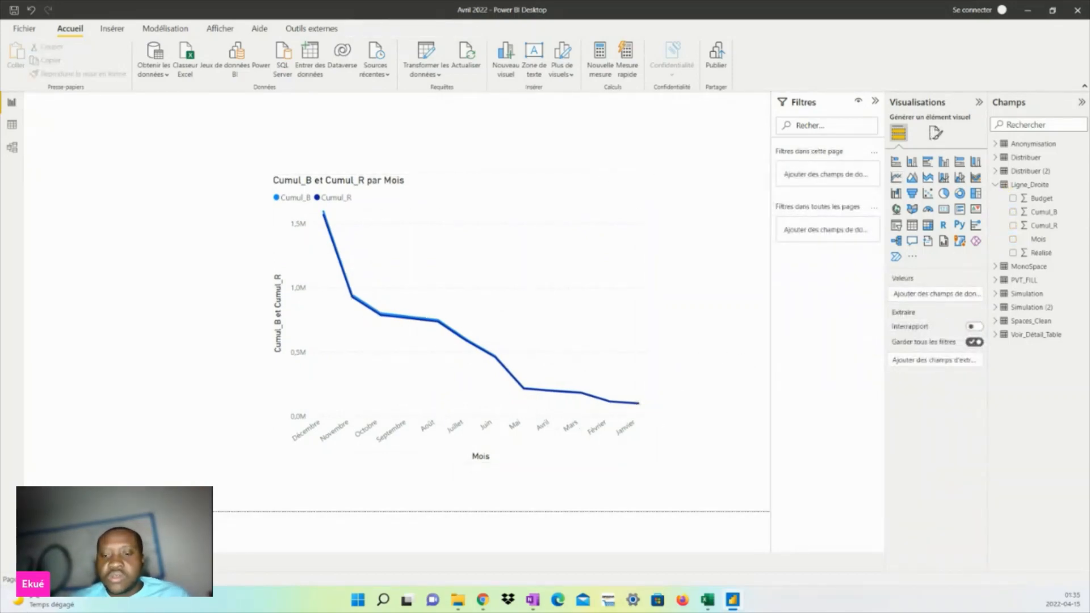
Step: Switch to the Excel workbook, move its window over the report and widen it to show the whole monthly table
left_click(708, 600)
left_click(758, 510)
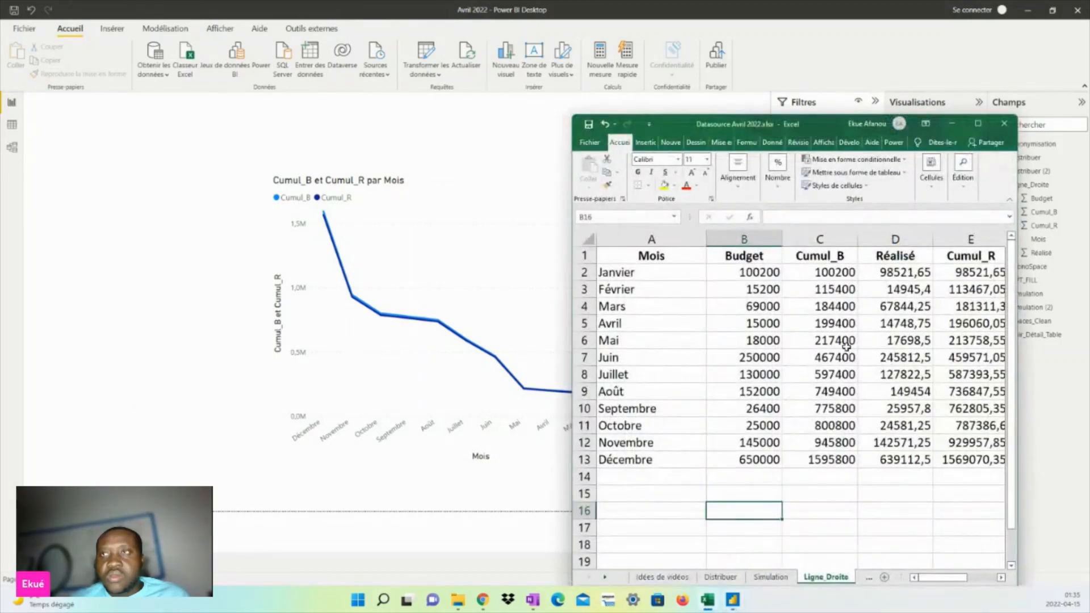
left_click(834, 476)
left_click_drag(816, 122, 626, 134)
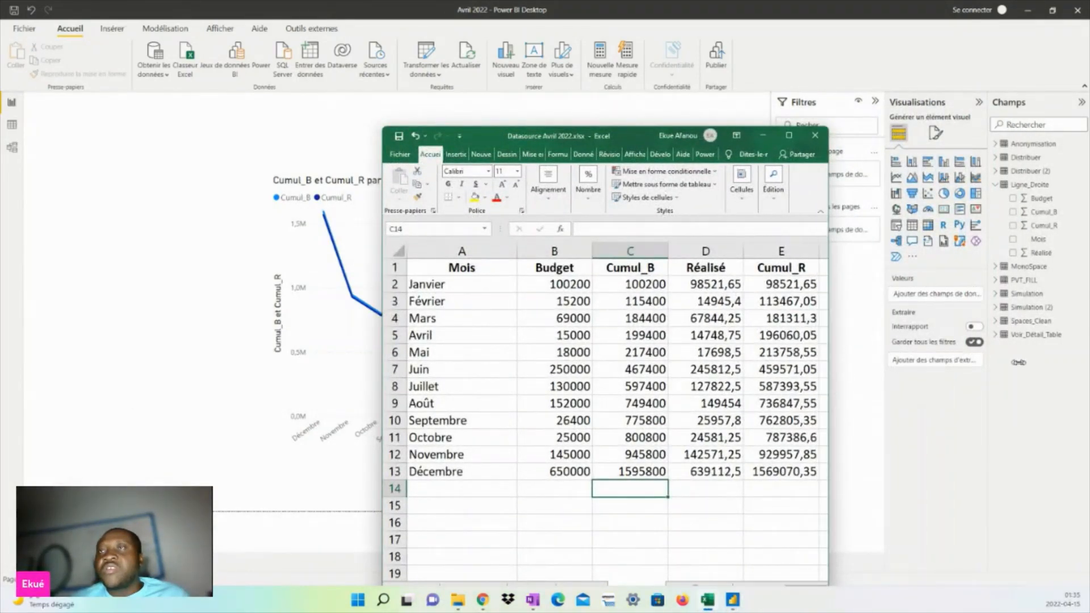
left_click_drag(828, 339, 1022, 341)
Step: Replace January's Réalisé value in cell D2 with the formula =B2*0,75
left_click(707, 285)
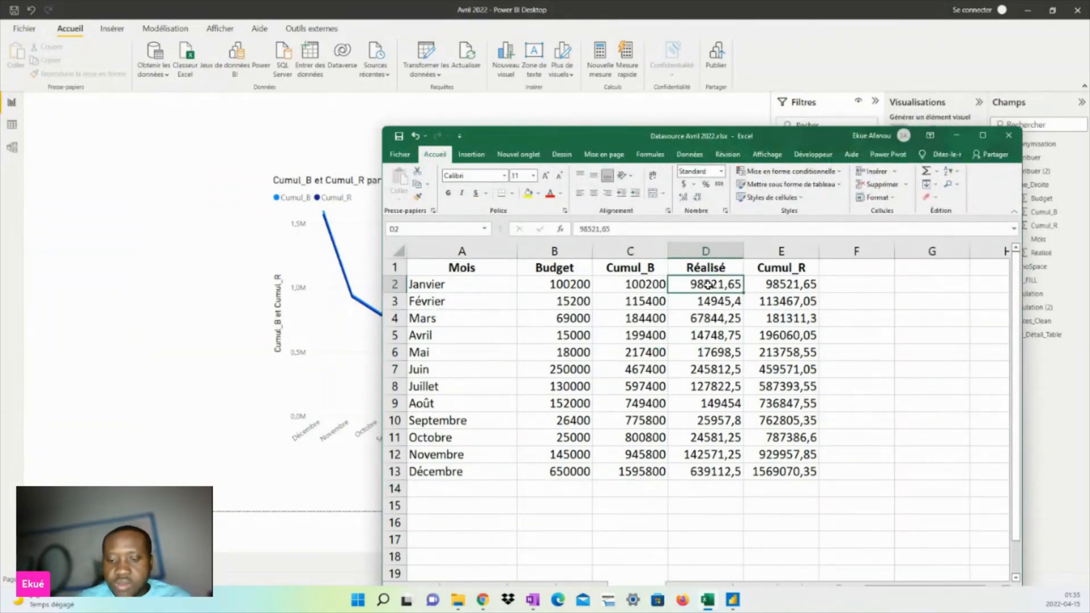
type("=")
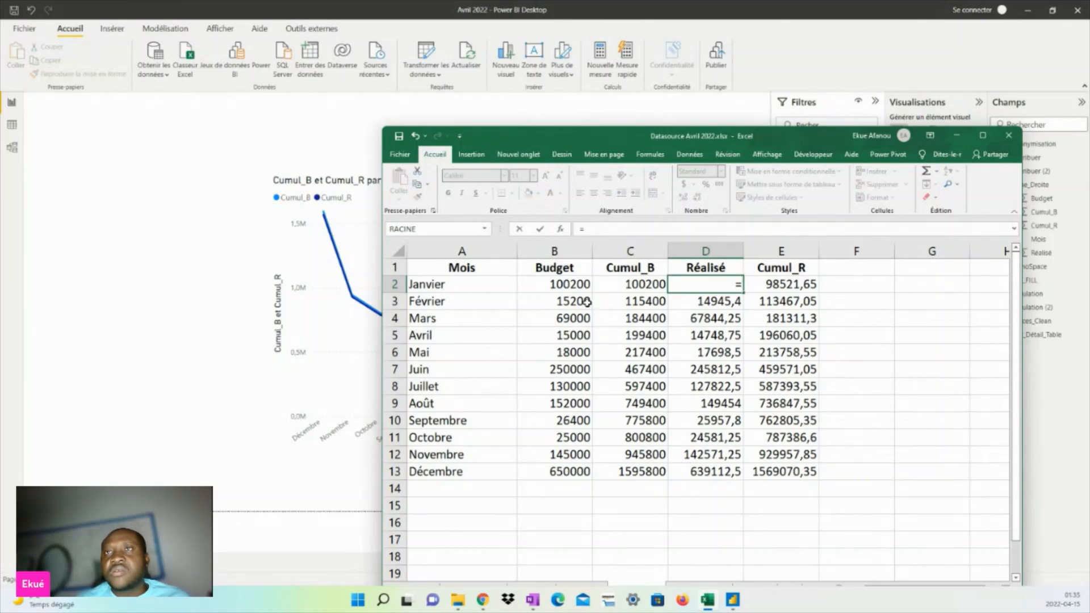
left_click(554, 285)
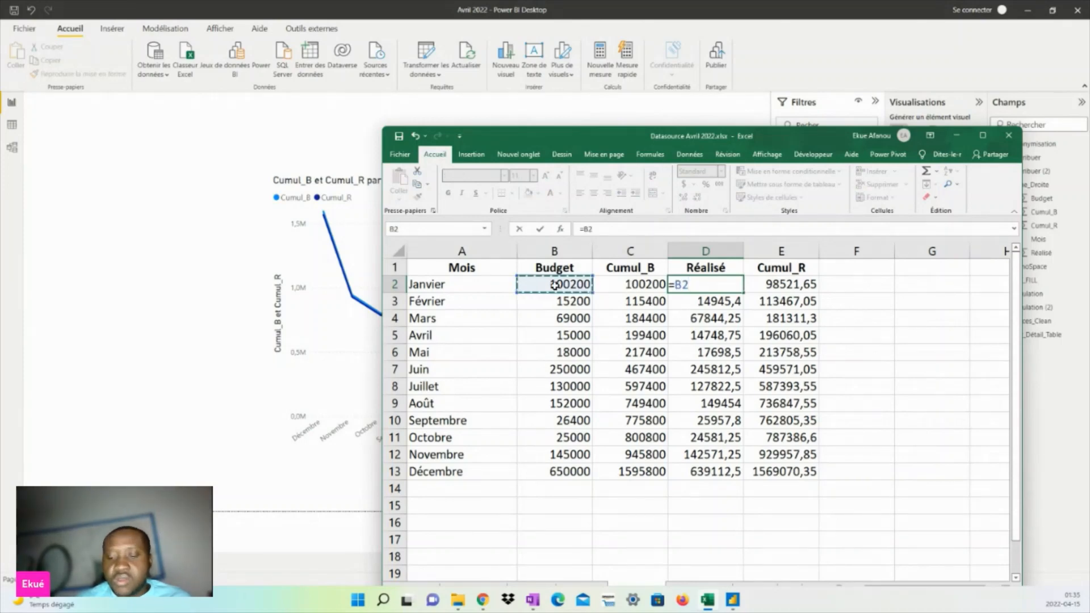
type("*0,75")
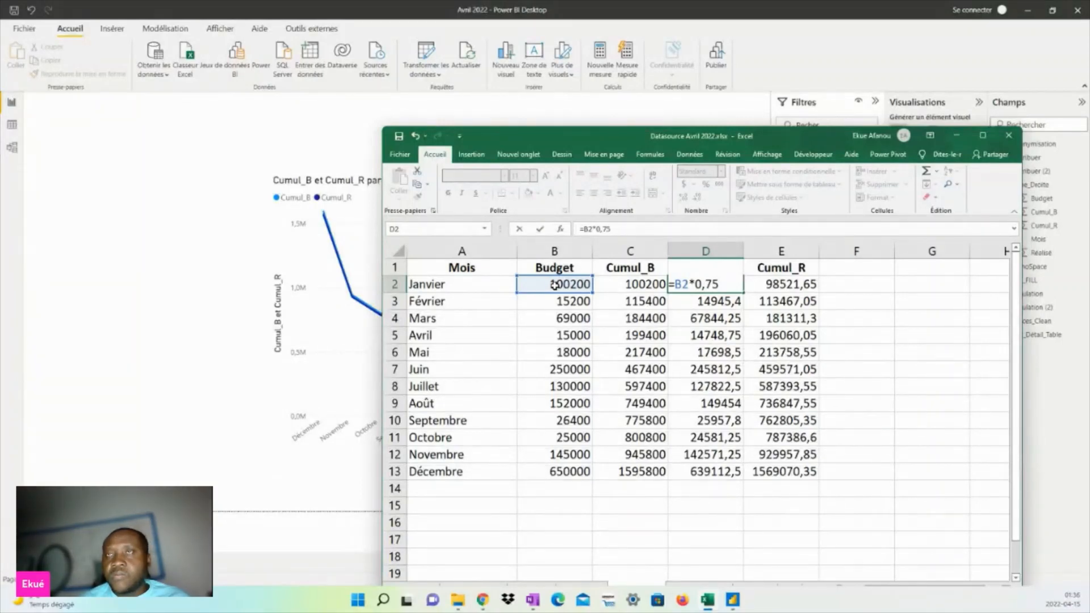
key("Return")
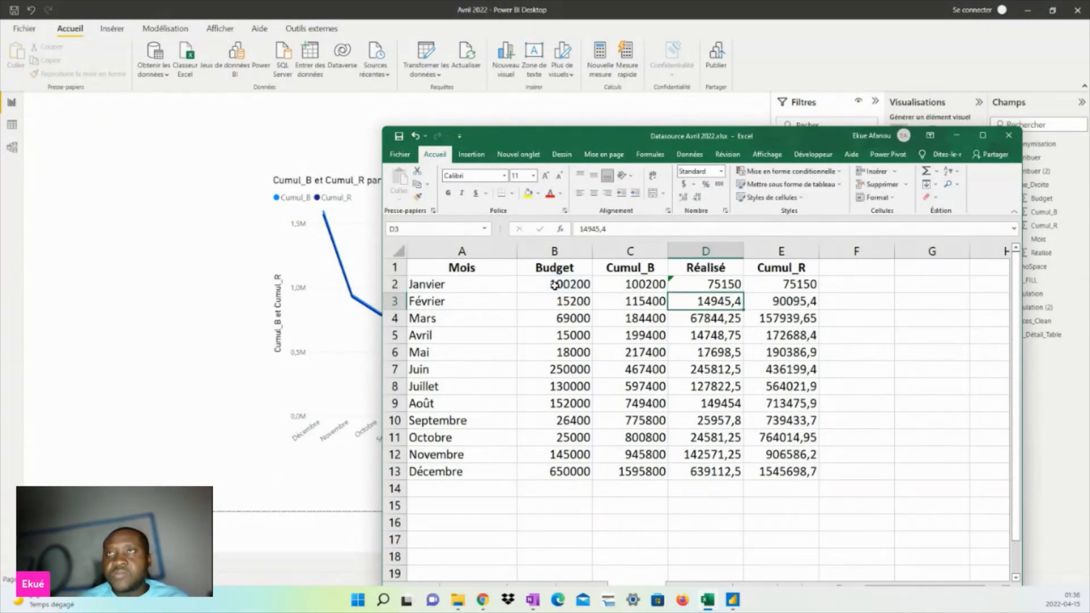
Step: Replace February's Réalisé value in cell D3 with the formula =B3*0,8
type("=")
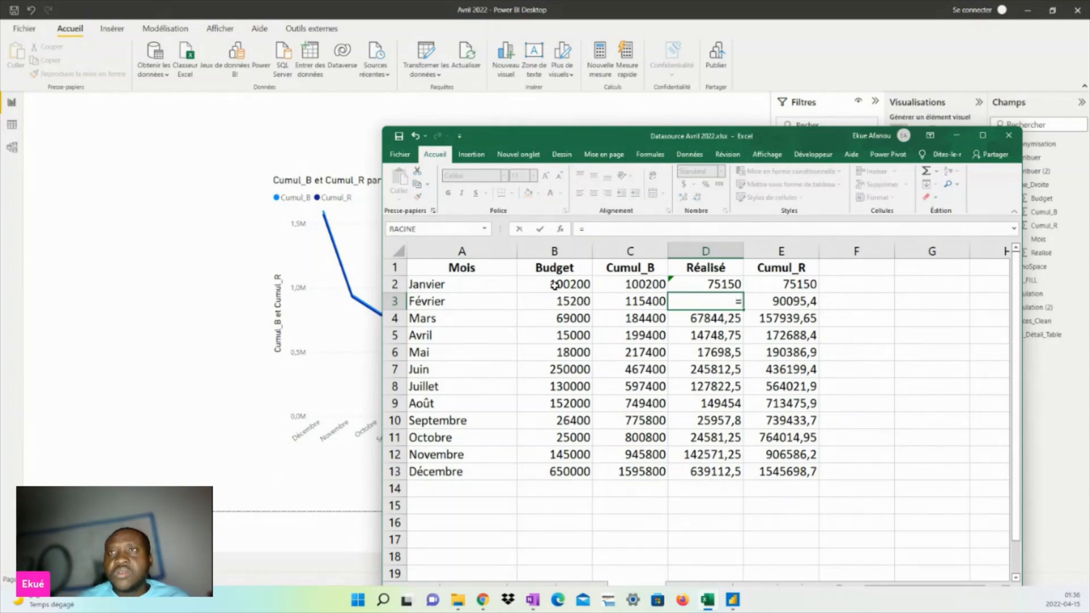
left_click(561, 301)
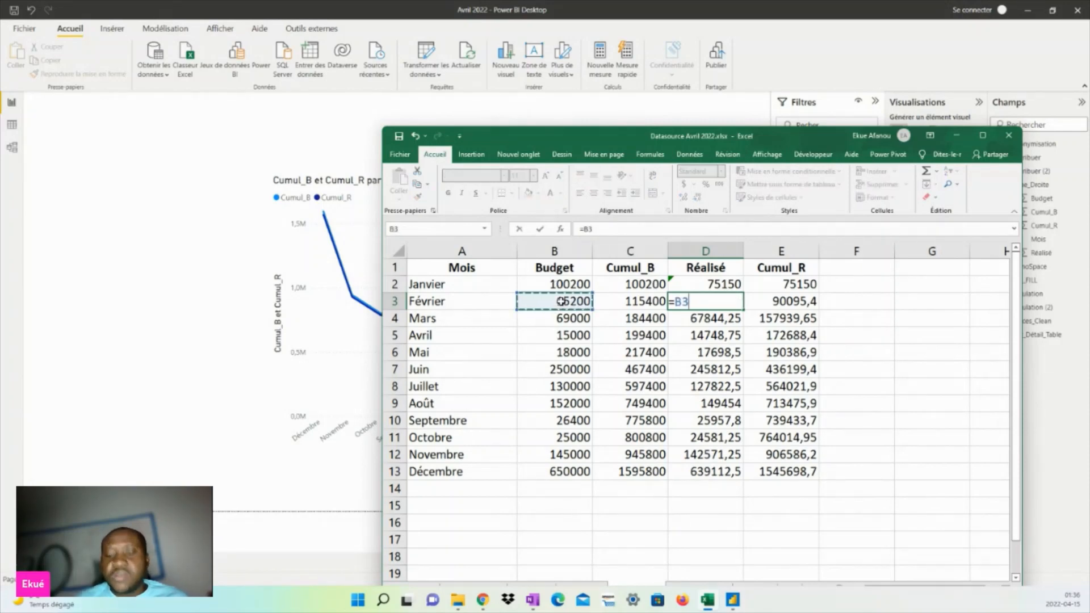
type("*0,8")
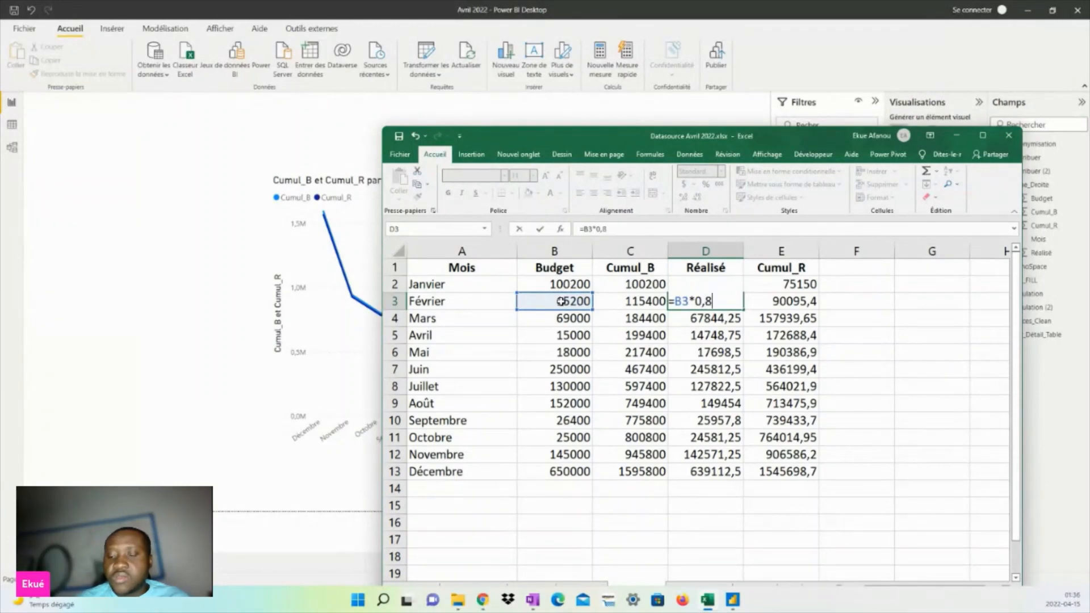
key("Return")
Step: Replace March's Réalisé value in cell D4 with the formula =B4*0,65
type("=")
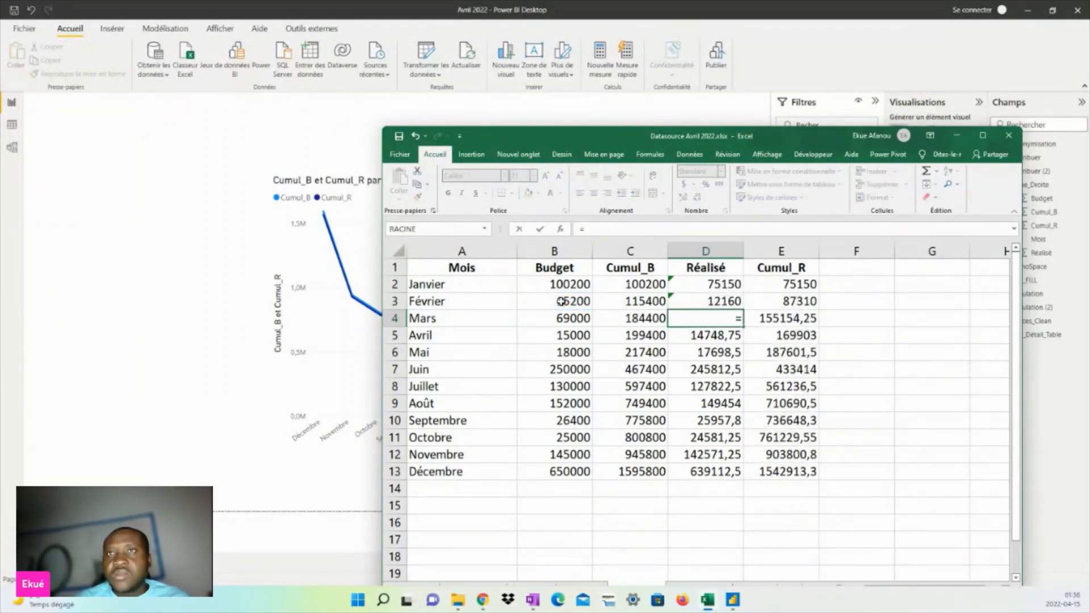
left_click(535, 318)
type("*")
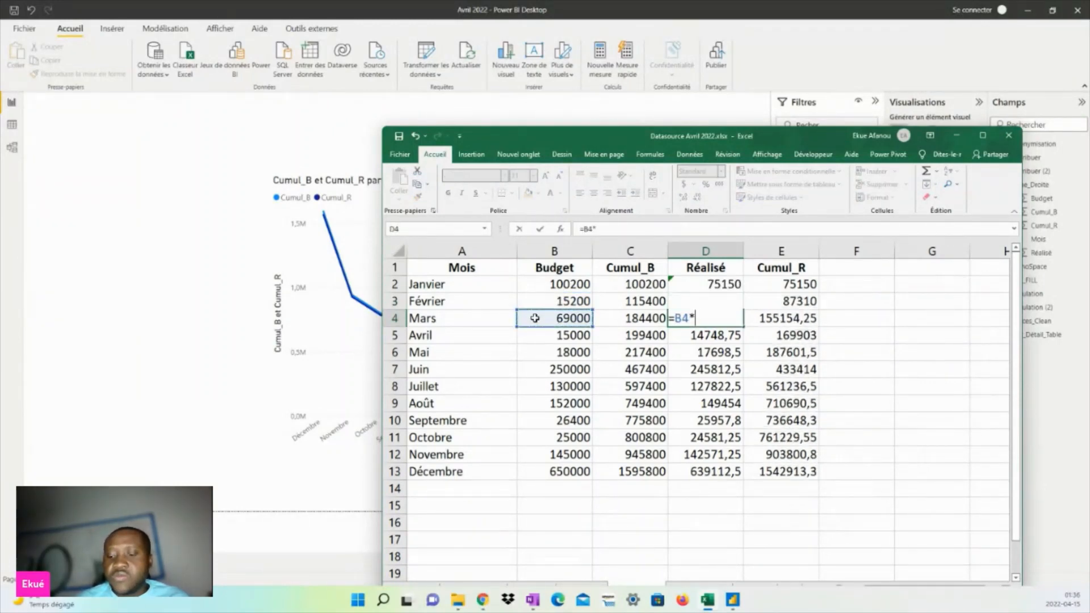
type("0,65")
key("Return")
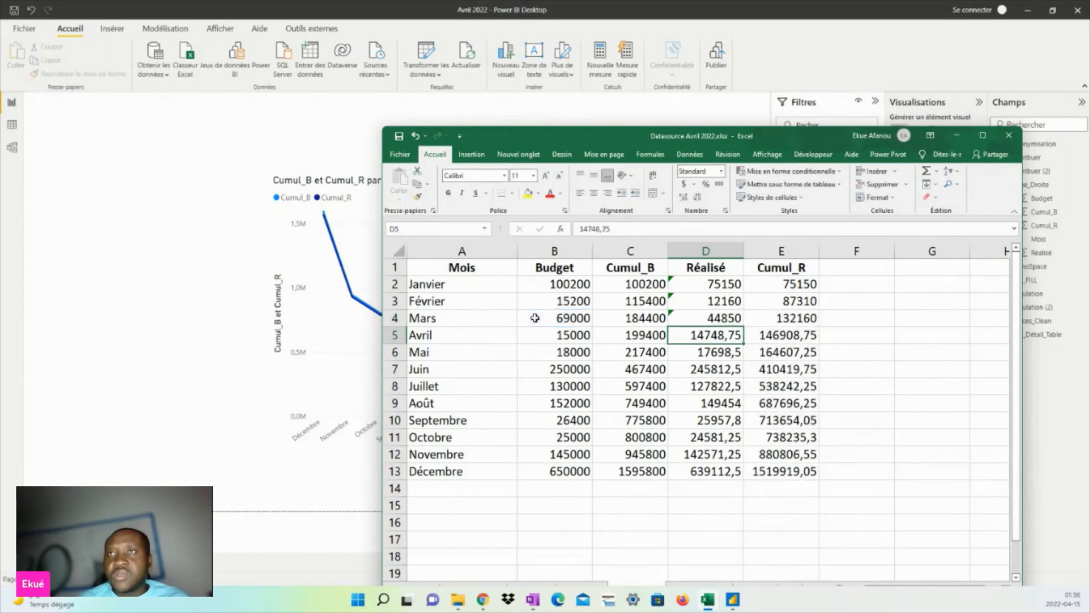
Step: Replace April's Réalisé value in cell D5 with the formula =B5*0,75
type("=")
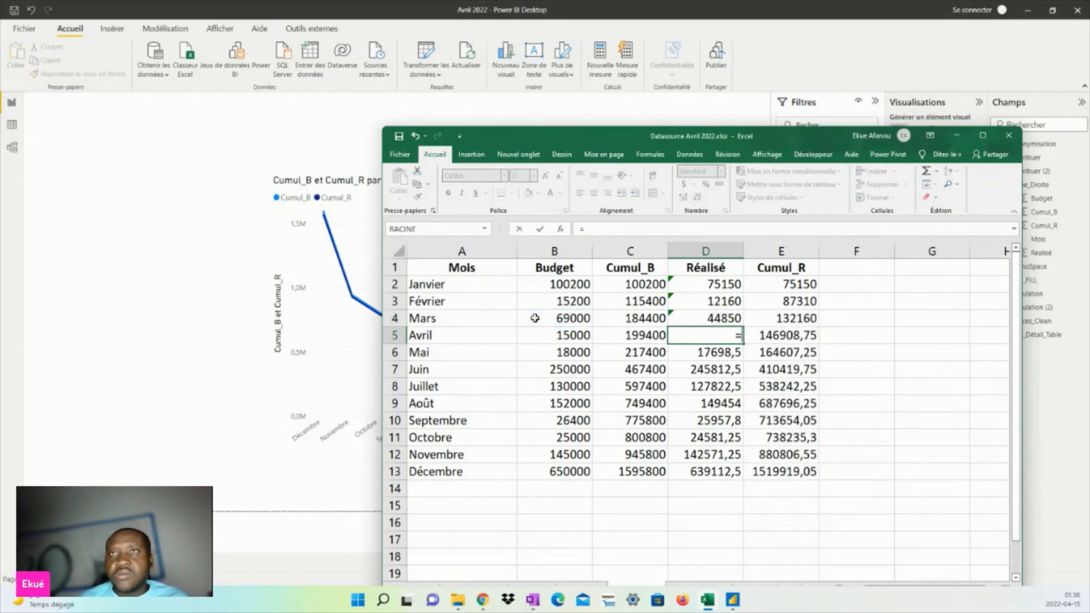
left_click(571, 336)
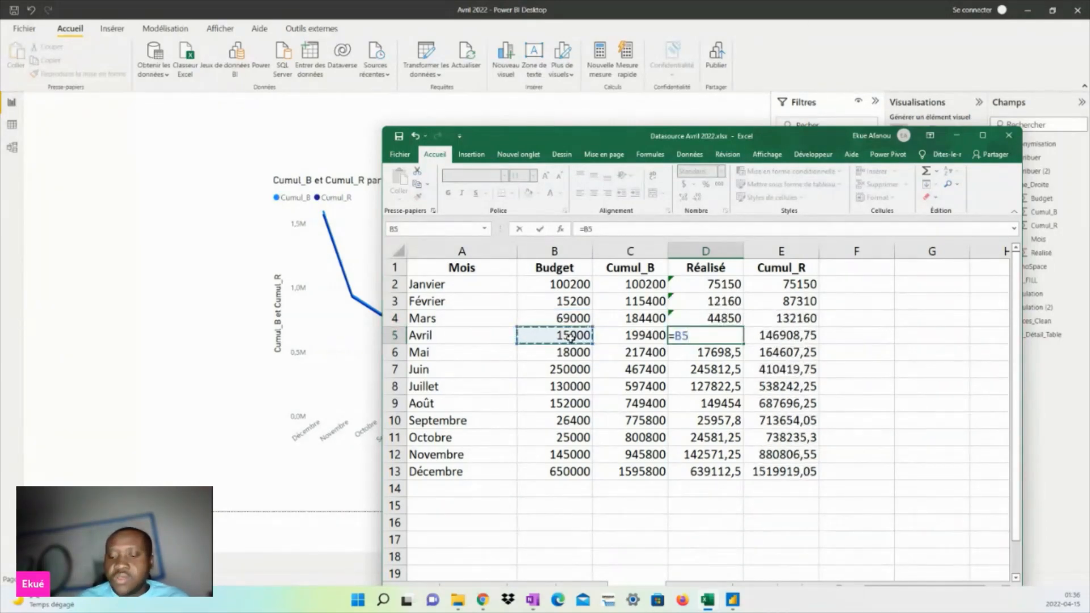
type("*0,75")
key("Return")
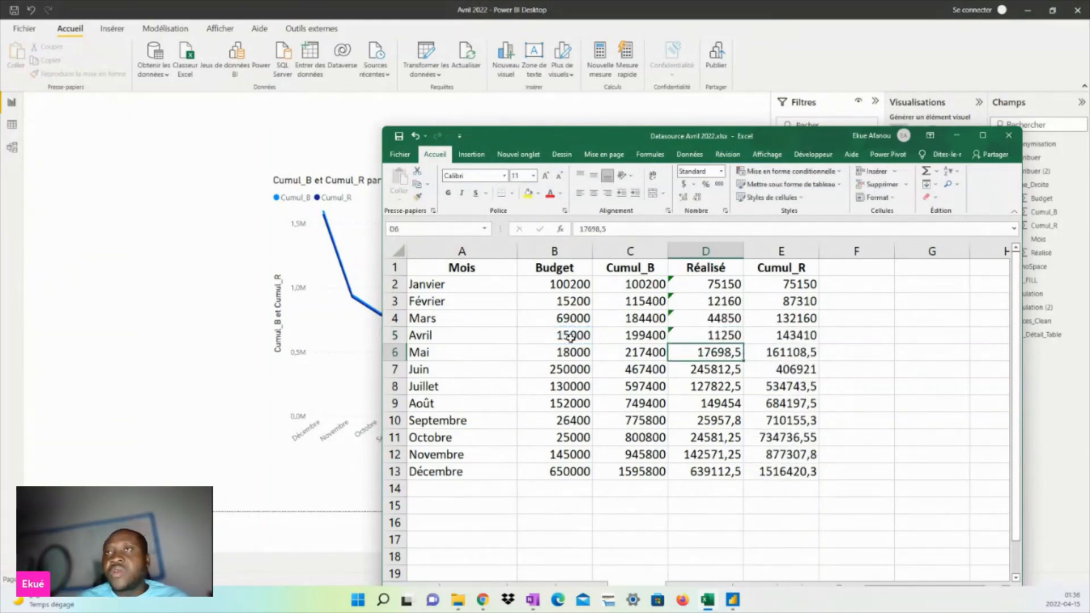
Step: Replace May's Réalisé value in cell D6 with the formula =0,55*B6
type("=")
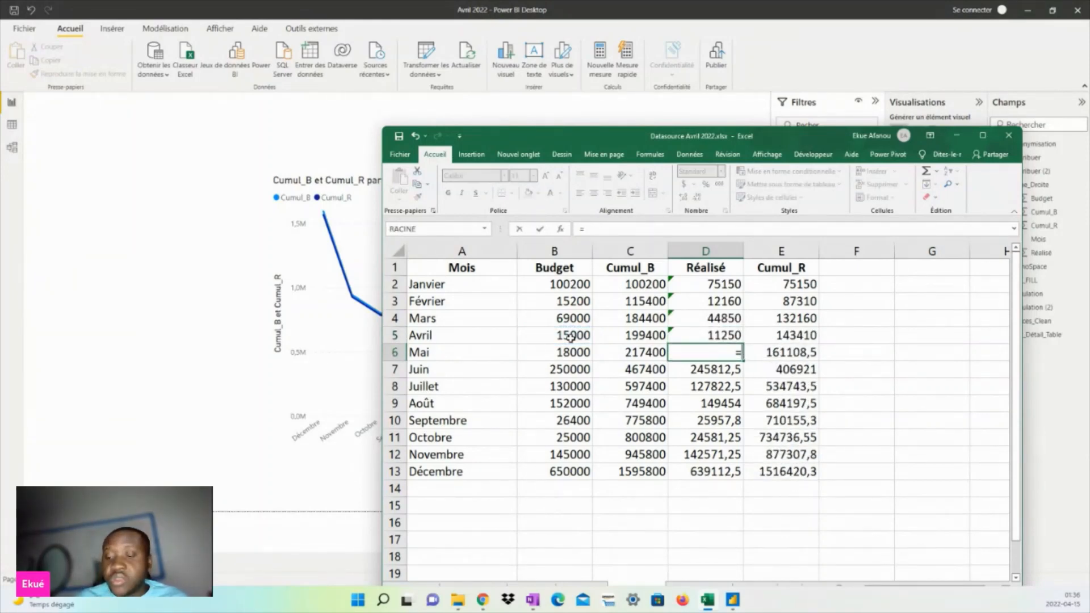
type("0,")
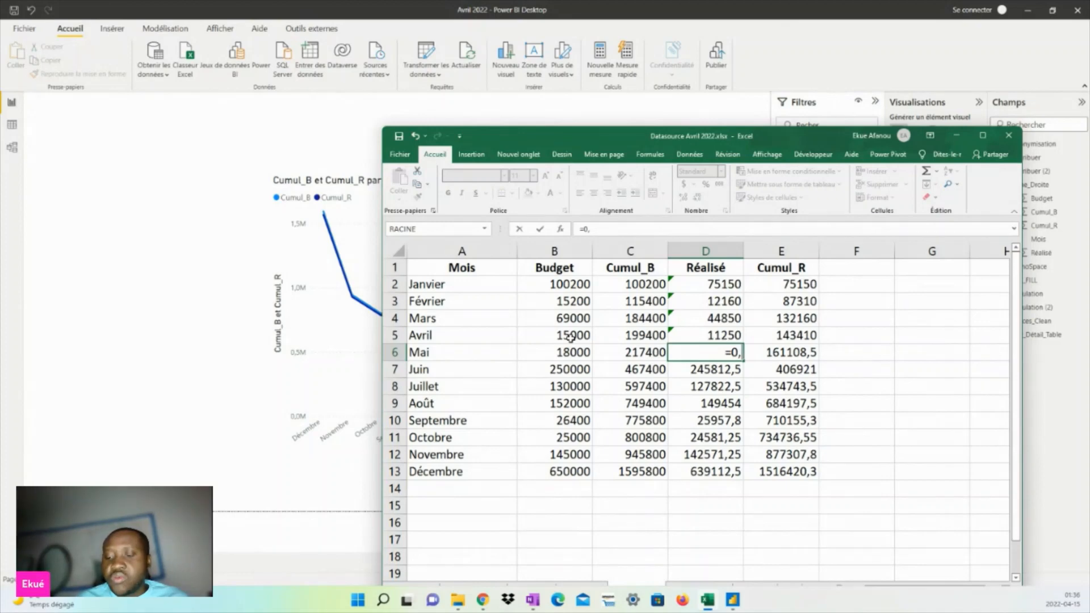
type("55*")
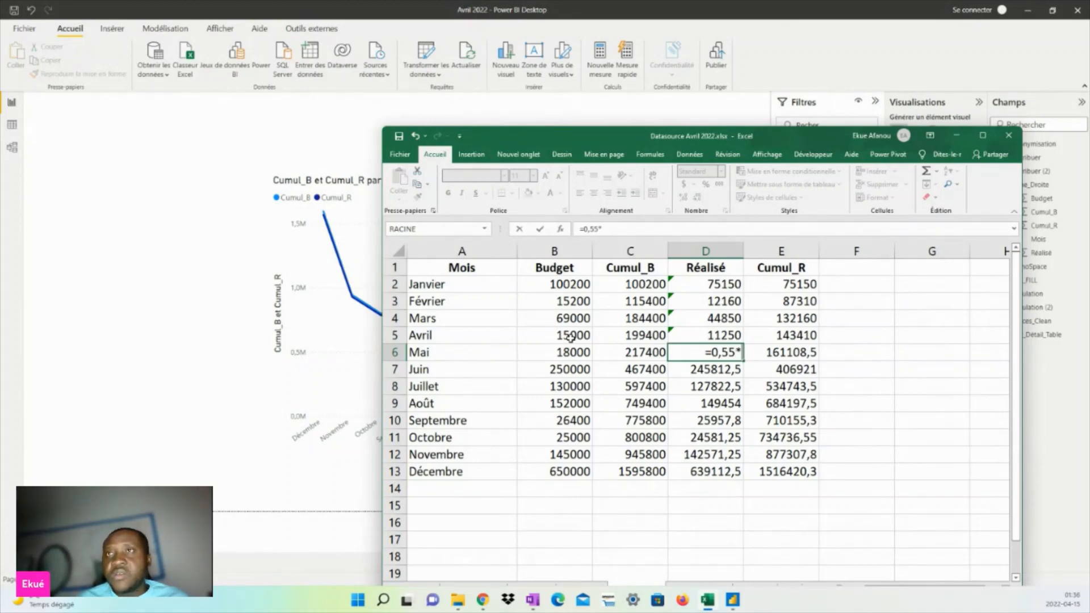
left_click(578, 352)
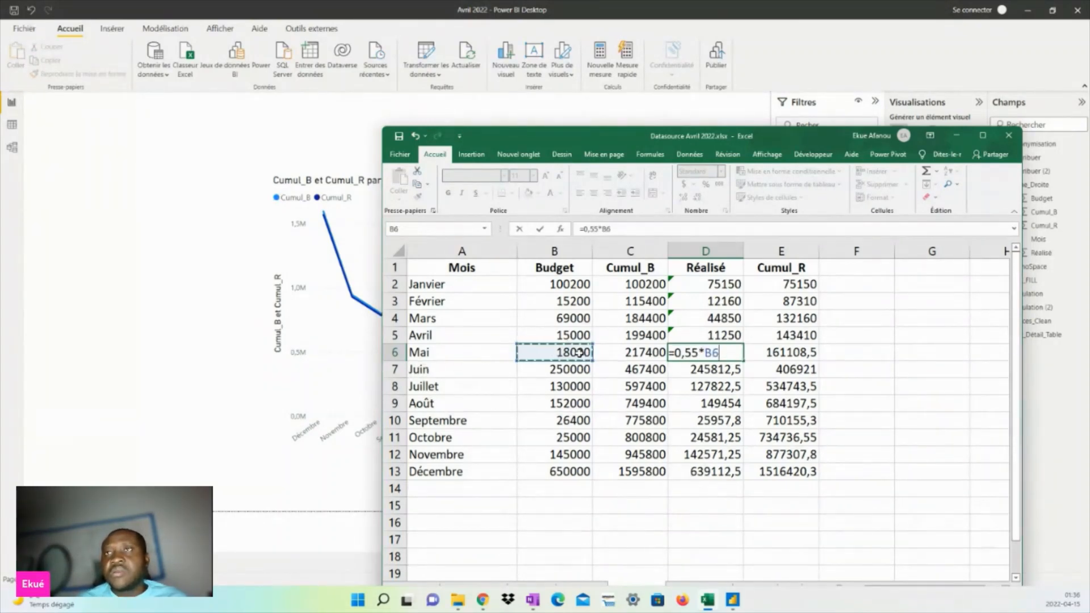
key("Return")
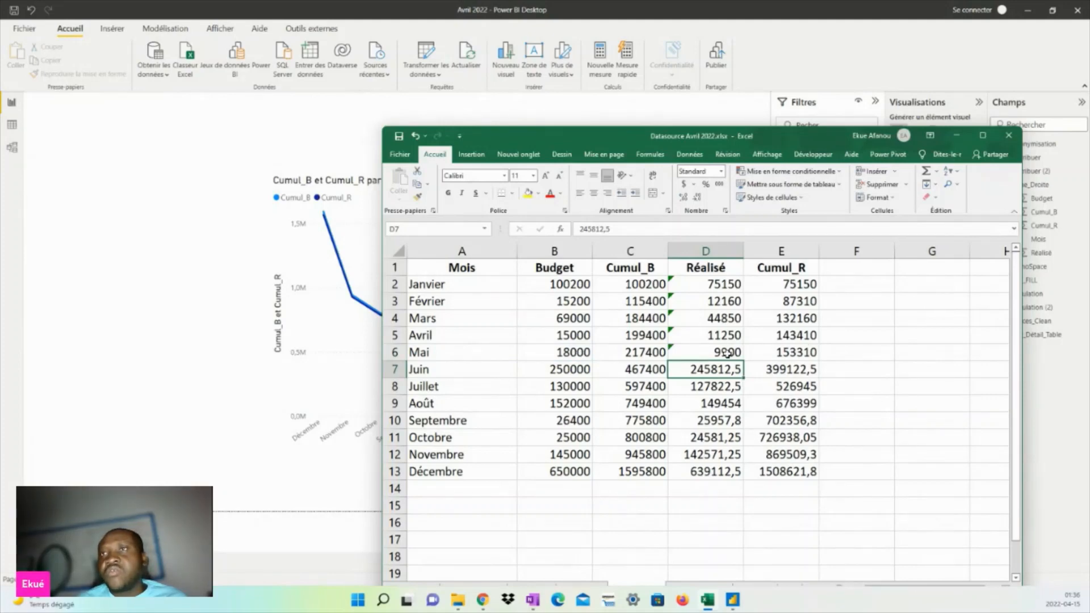
Step: Copy the January to May Réalisé formulas (D2:D6) and paste them as formulas into June to October, starting at D7
left_click_drag(717, 283, 716, 352)
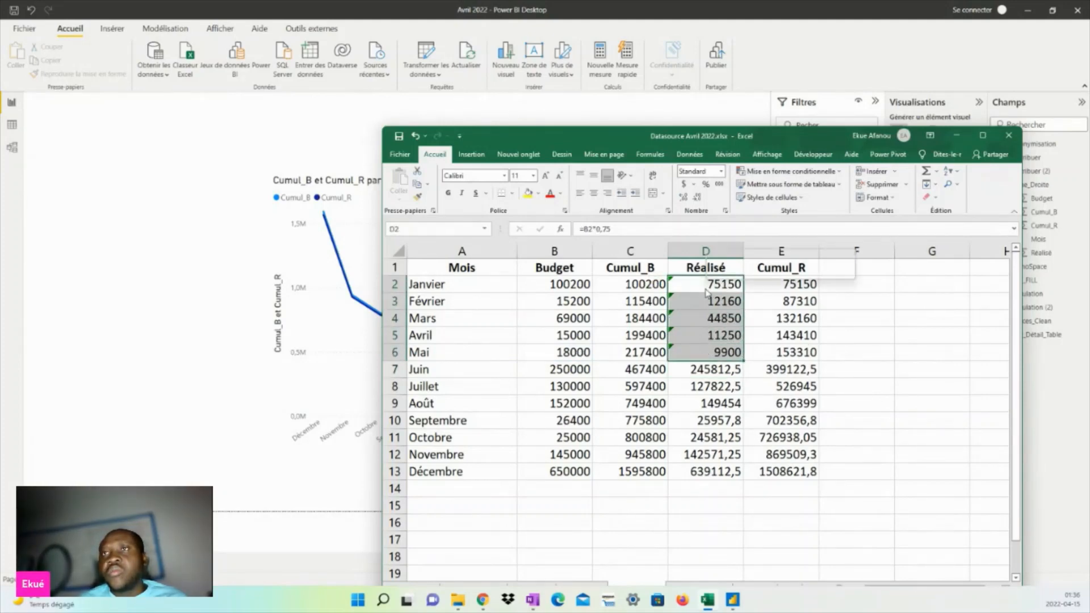
right_click(706, 288)
left_click(724, 312)
right_click(690, 370)
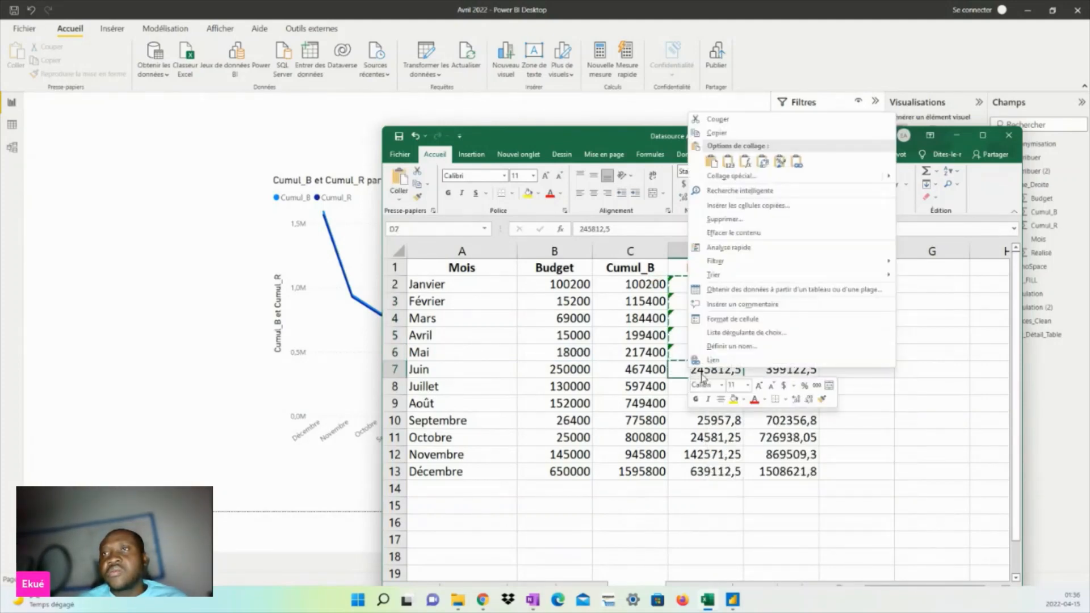
left_click(745, 161)
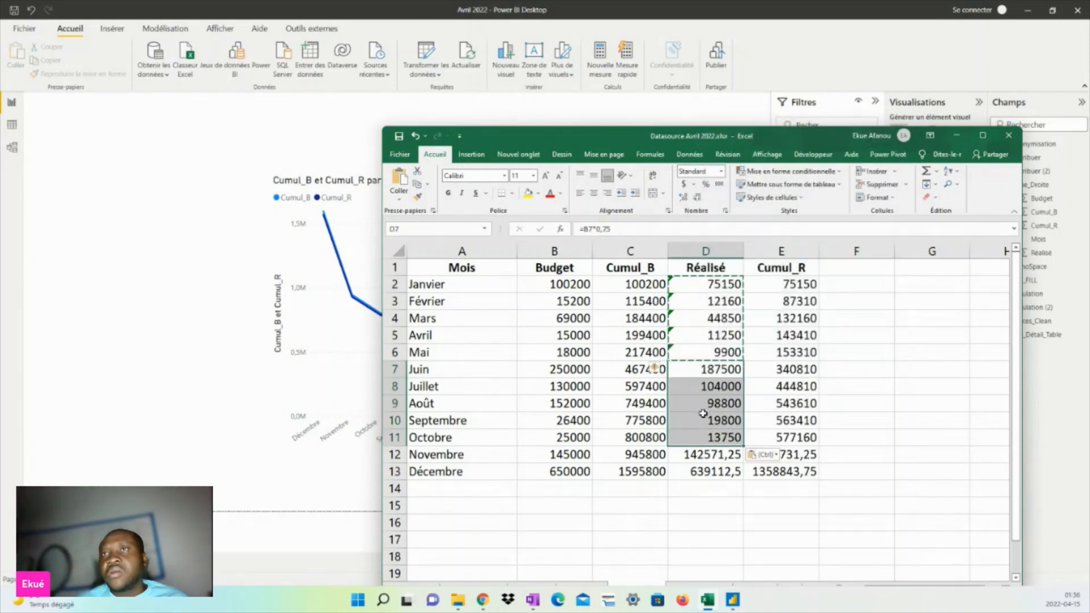
Step: Copy the June and July Réalisé formulas (D7:D8) and paste them as formulas into November and December, D12:D13
left_click(705, 473)
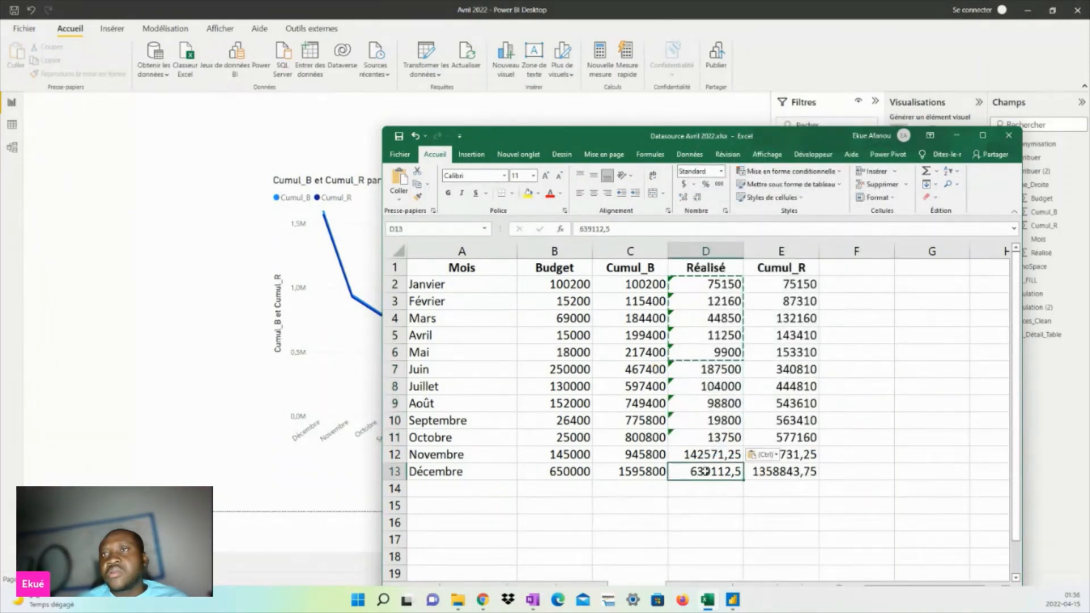
left_click_drag(711, 373, 707, 387)
right_click(709, 370)
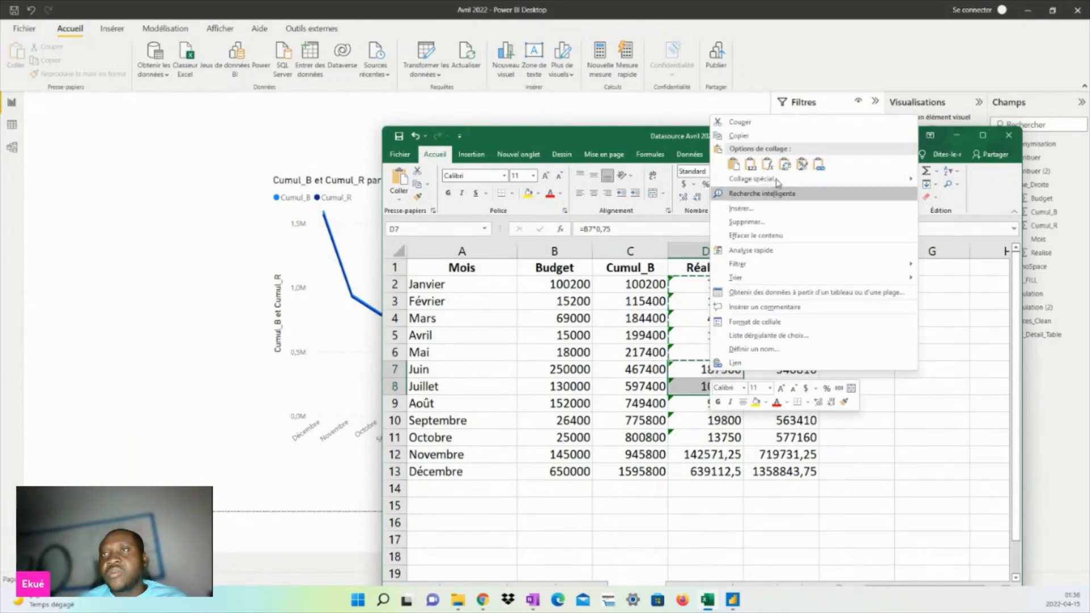
left_click(755, 136)
right_click(683, 454)
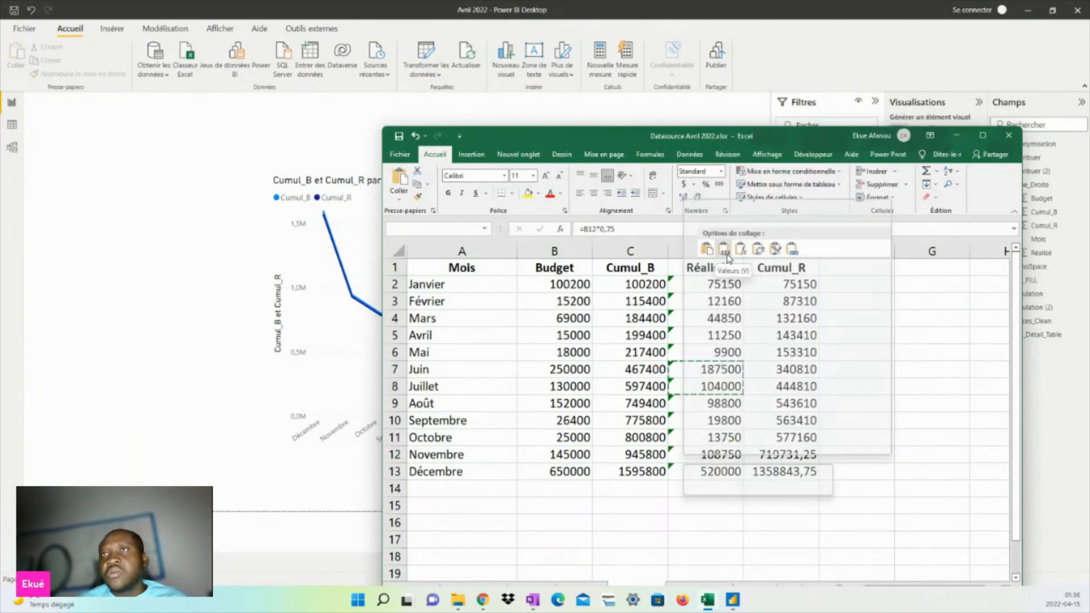
left_click(741, 250)
key("ctrl")
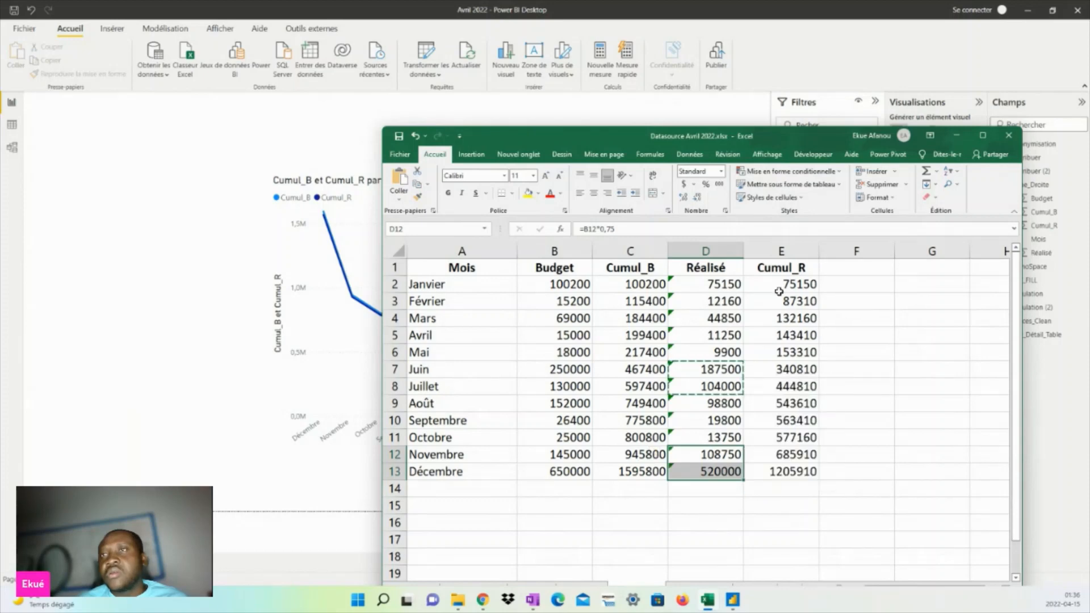
Step: Convert the whole Réalisé column D from formulas to fixed values by copying it and pasting values over itself
left_click(706, 251)
right_click(718, 254)
left_click(738, 275)
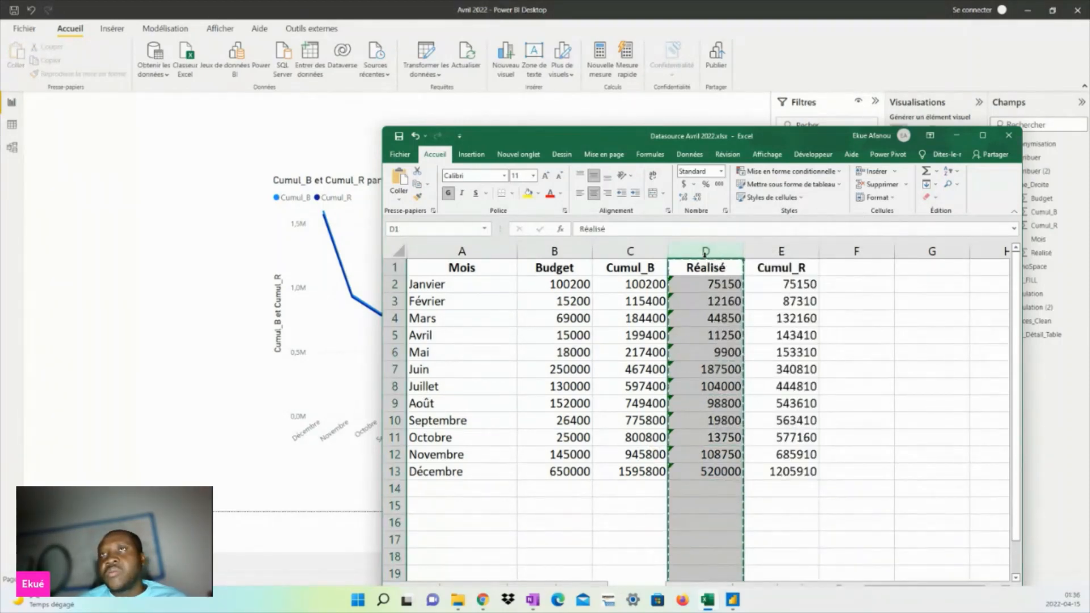
right_click(704, 254)
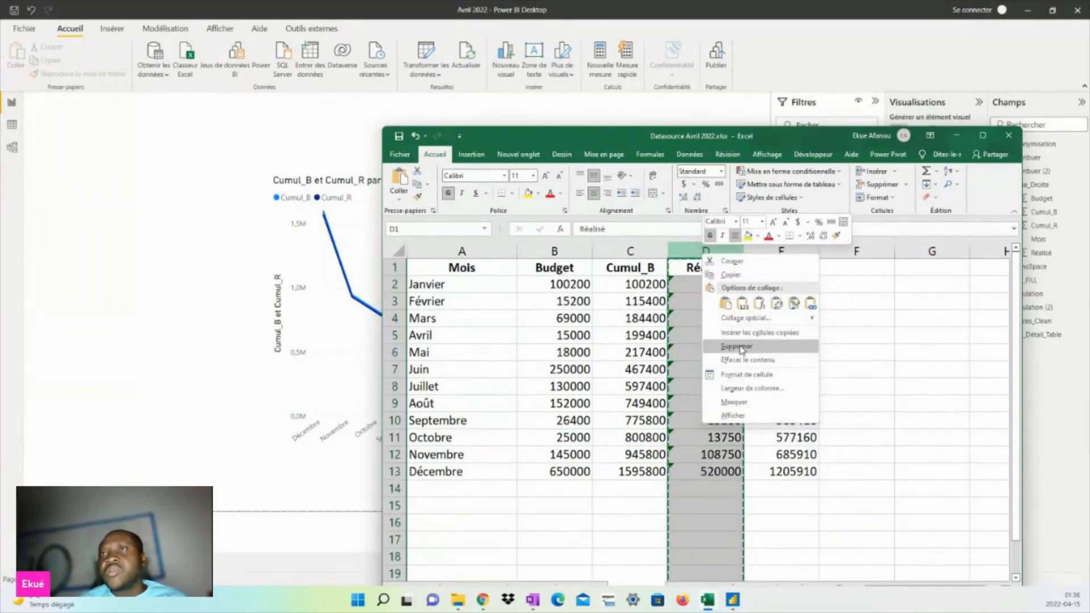
left_click(741, 304)
left_click(851, 522)
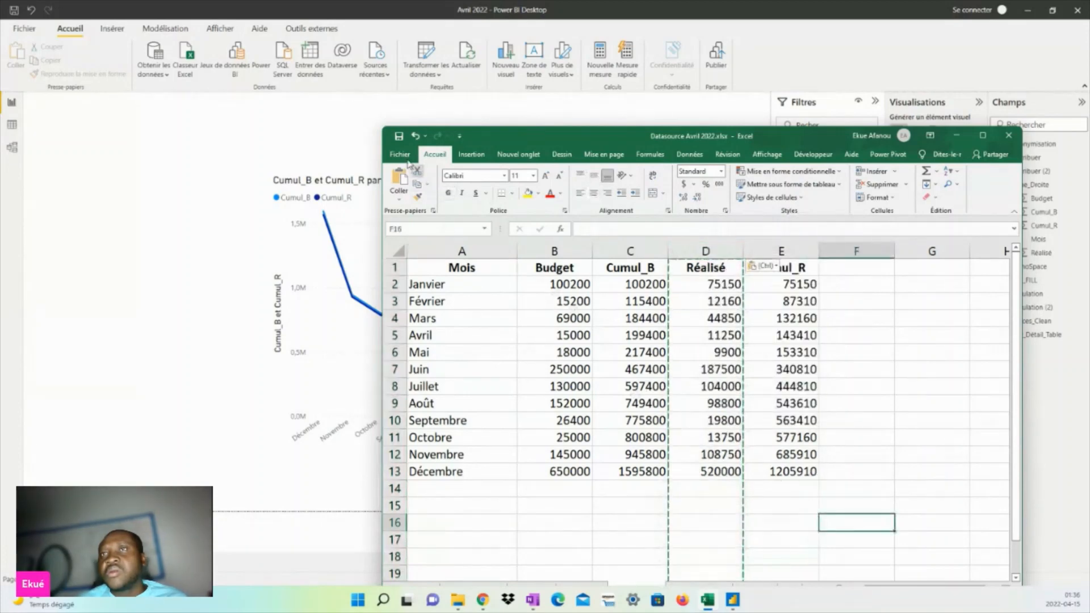
key("Escape")
key("Escape")
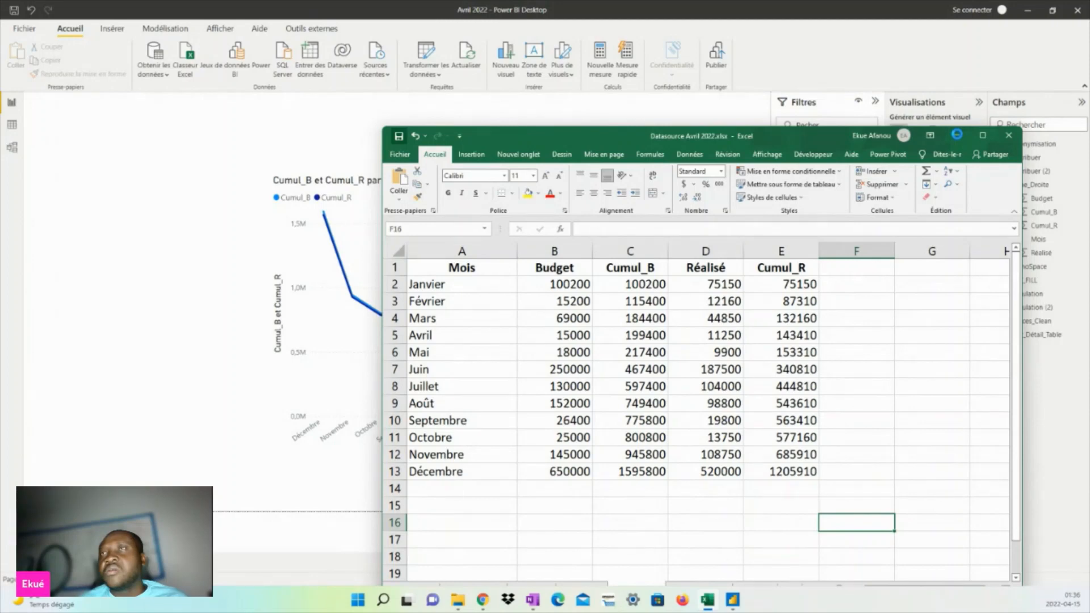
Step: With the workbook saved, switch back to the Power BI report and refresh its data
left_click(956, 136)
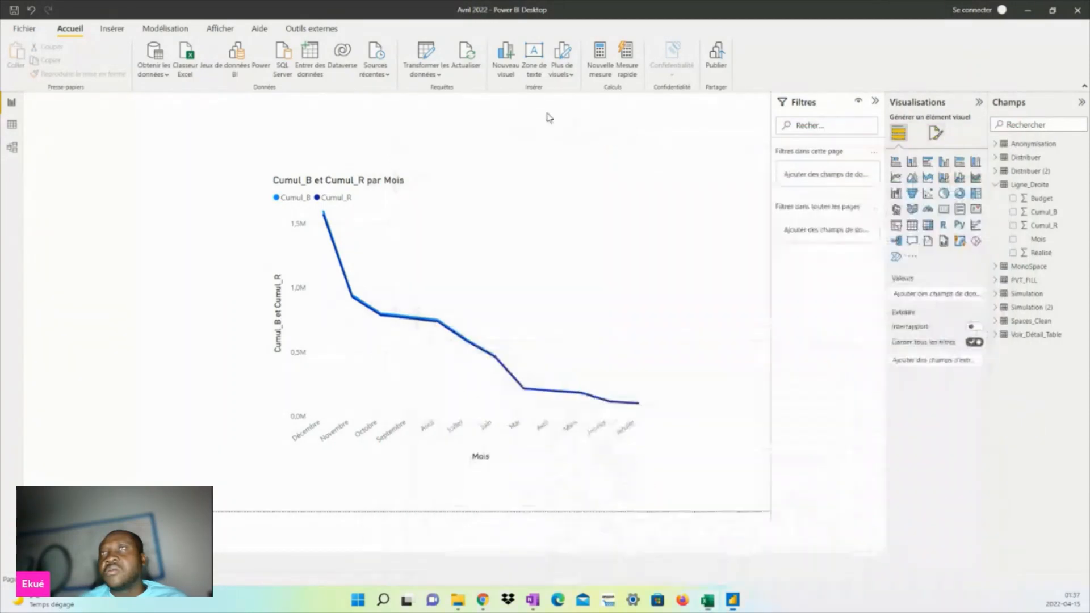
left_click(466, 61)
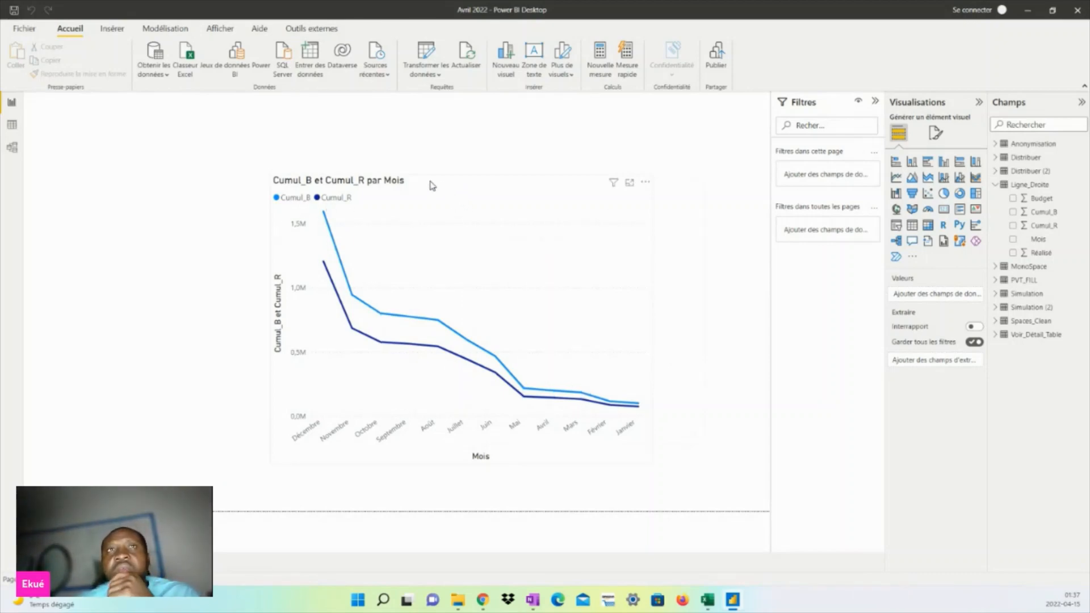
Step: Move the line chart up and to the left on the report page and widen it slightly
left_click_drag(447, 190, 373, 161)
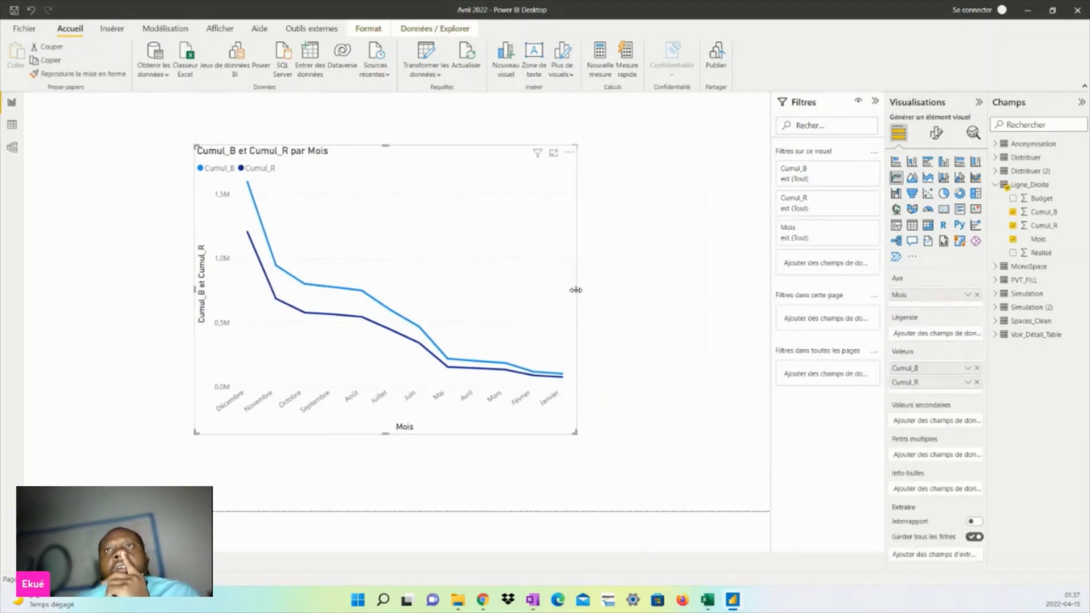
left_click_drag(578, 290, 636, 304)
left_click(701, 333)
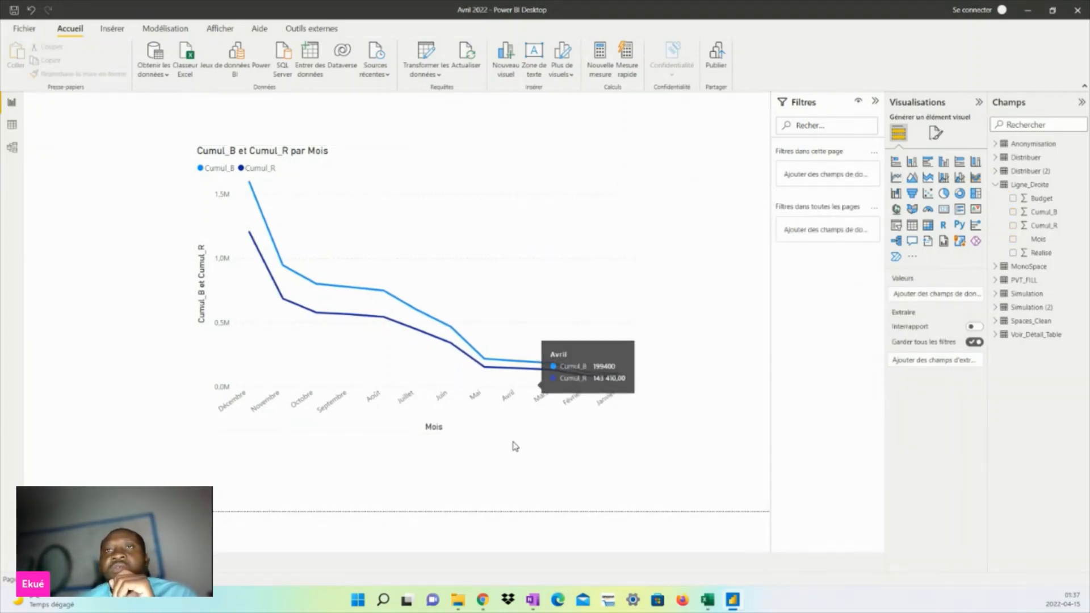
Step: Sort the line chart's axis by Mois in ascending order
left_click(628, 155)
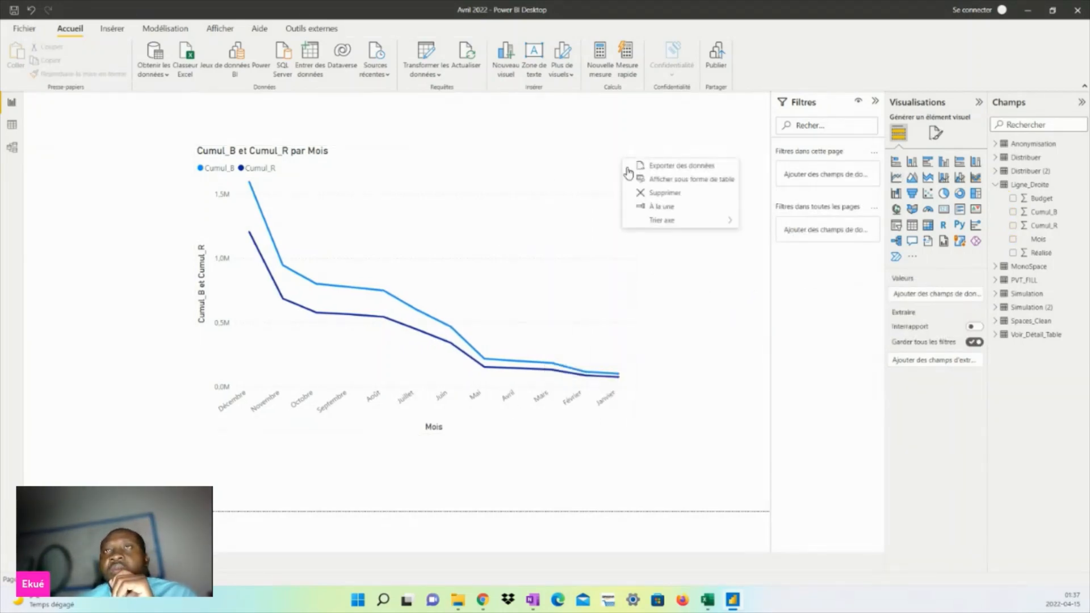
mouse_move(670, 220)
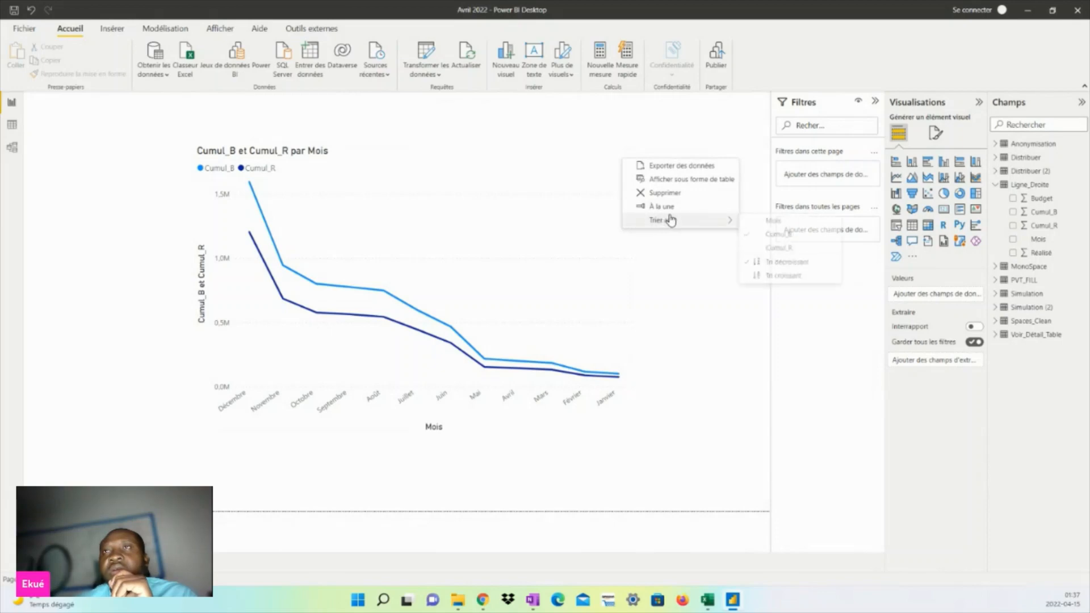
left_click(784, 221)
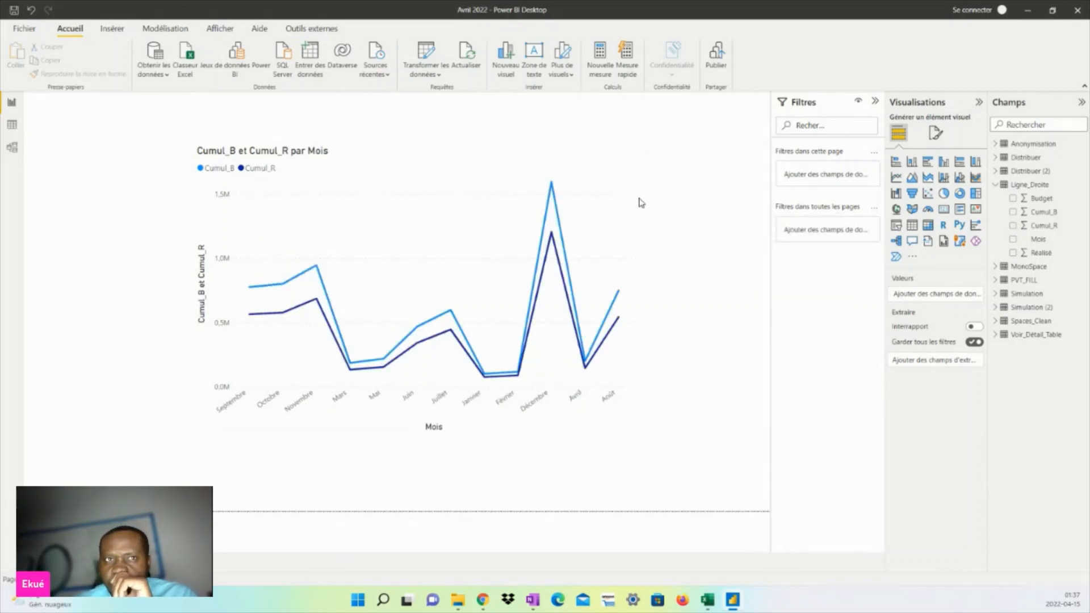
left_click(628, 154)
mouse_move(671, 220)
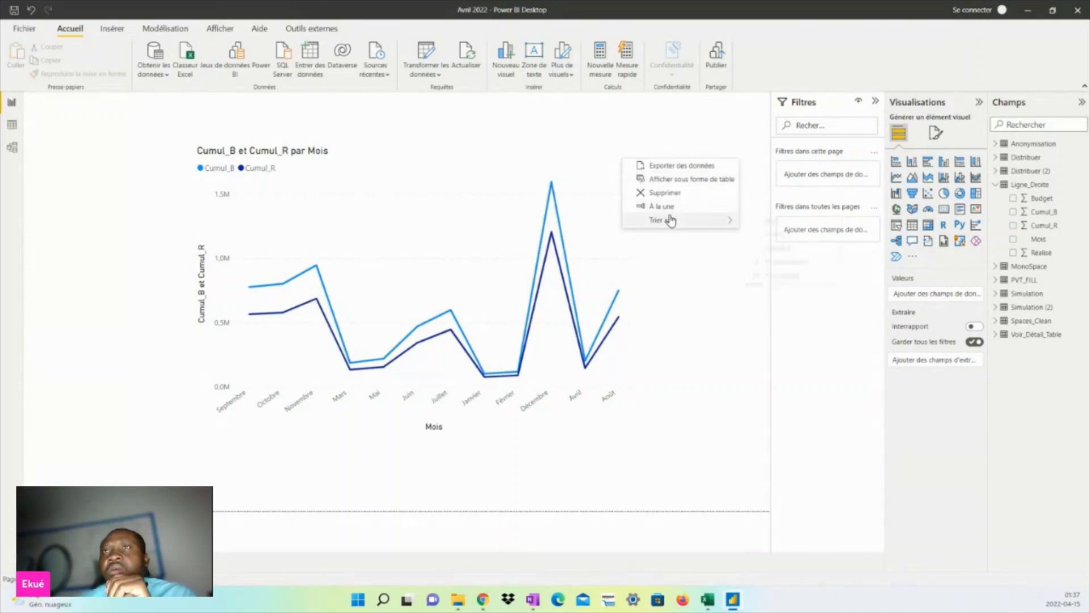
left_click(760, 276)
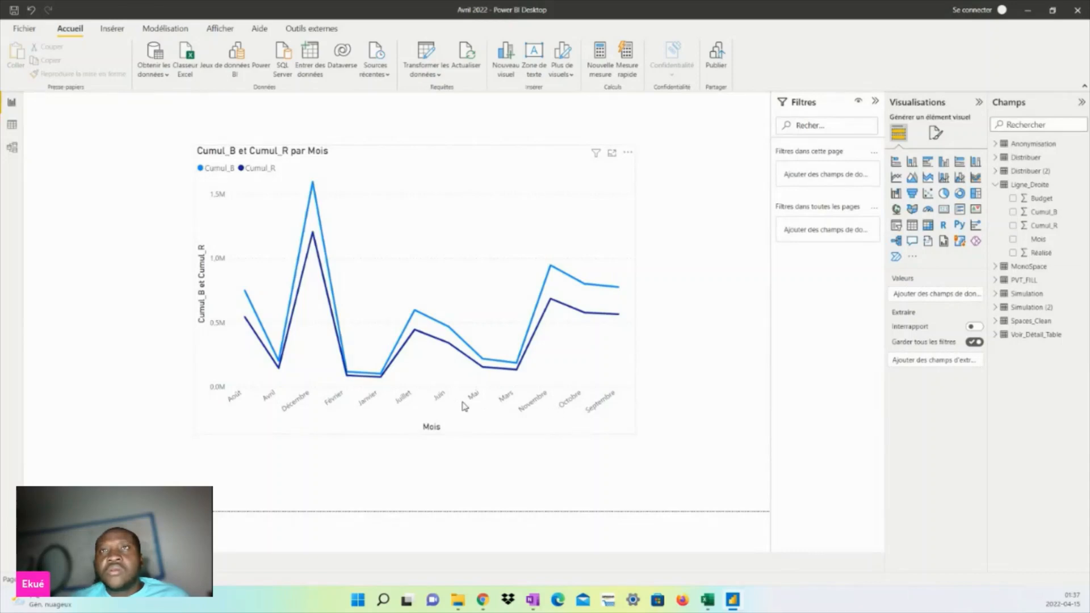
Step: Open the Ligne_Droite query in the Power Query editor and start a column from examples based on the Mois column
left_click(429, 55)
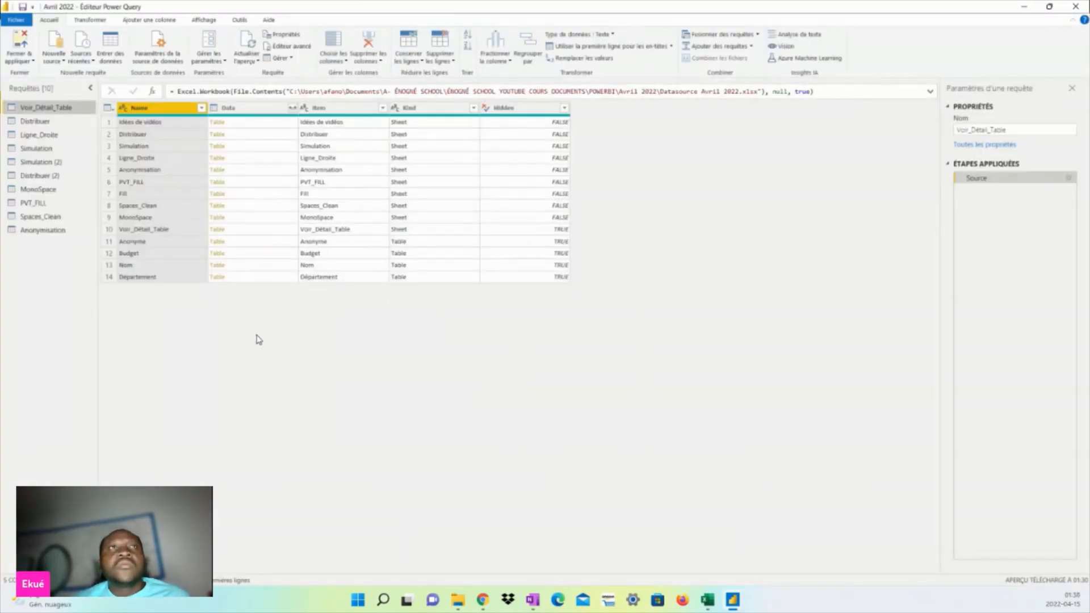
left_click(72, 135)
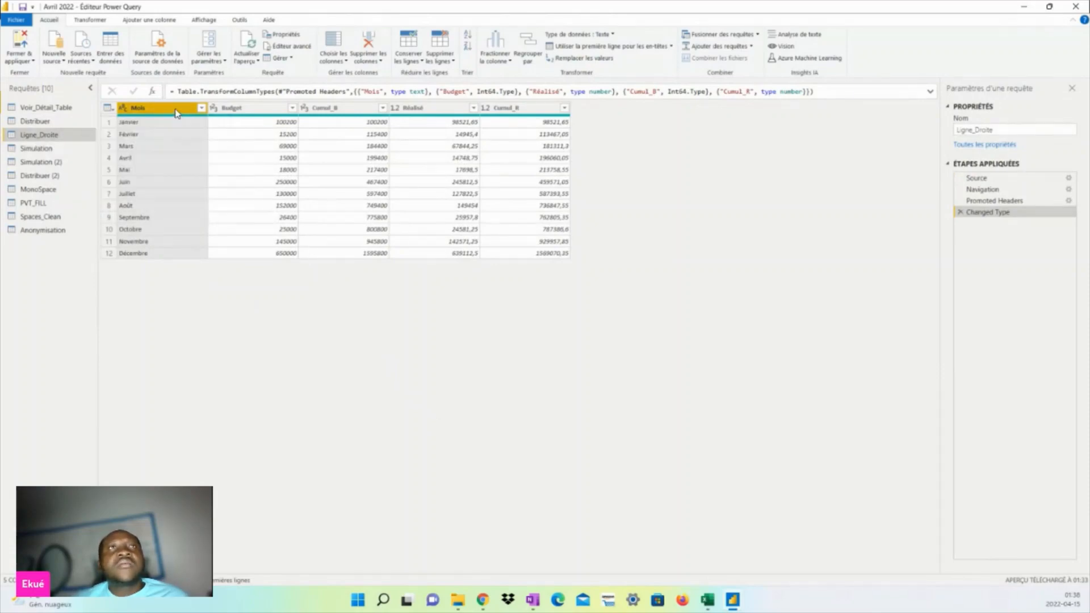
left_click(128, 21)
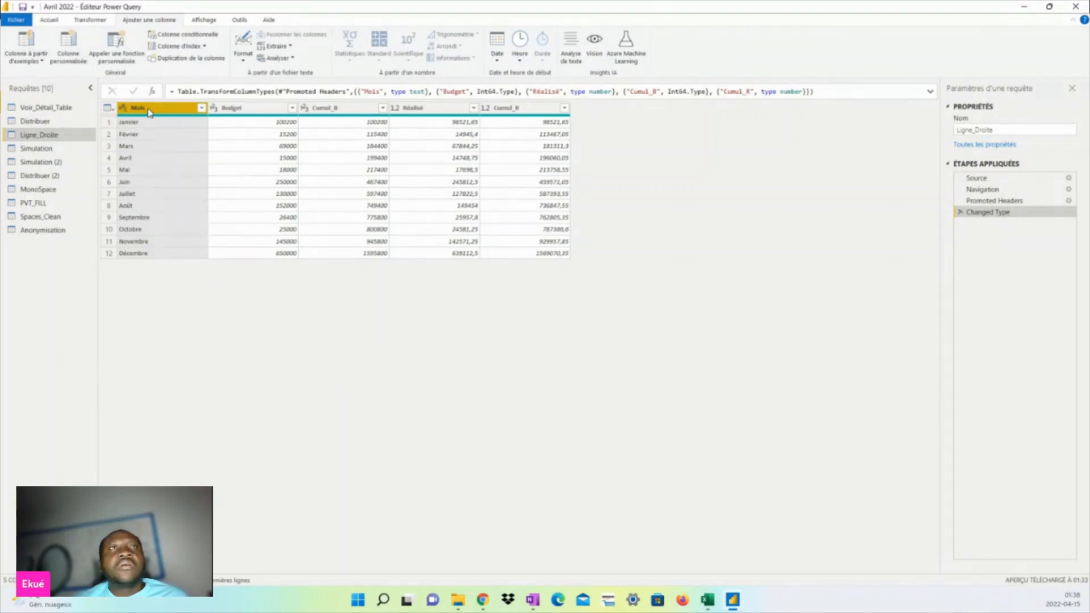
left_click(25, 60)
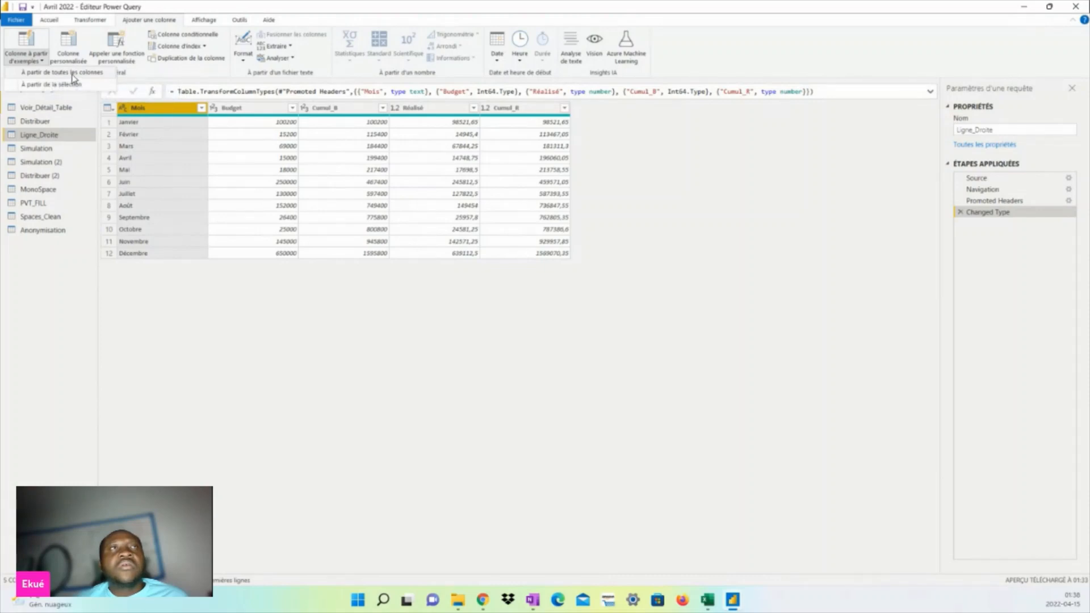
left_click(75, 85)
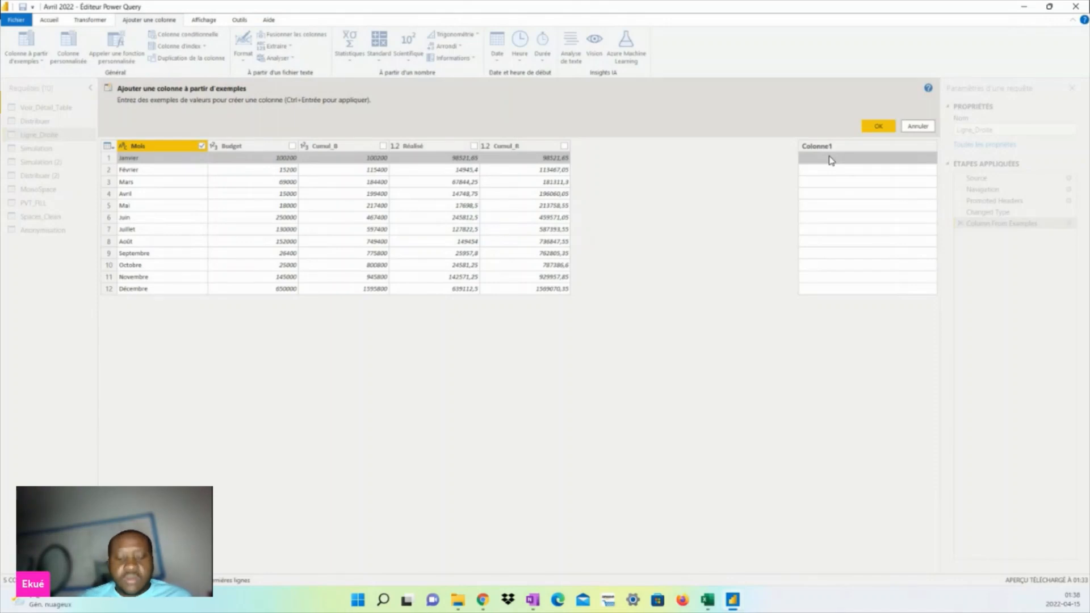
type("Ja")
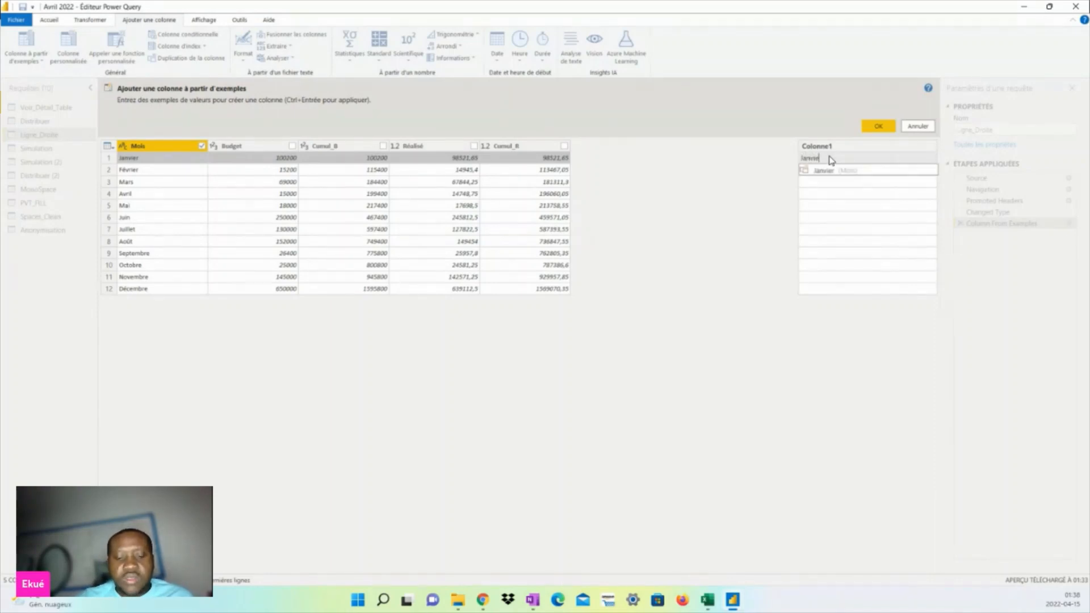
type("nvier")
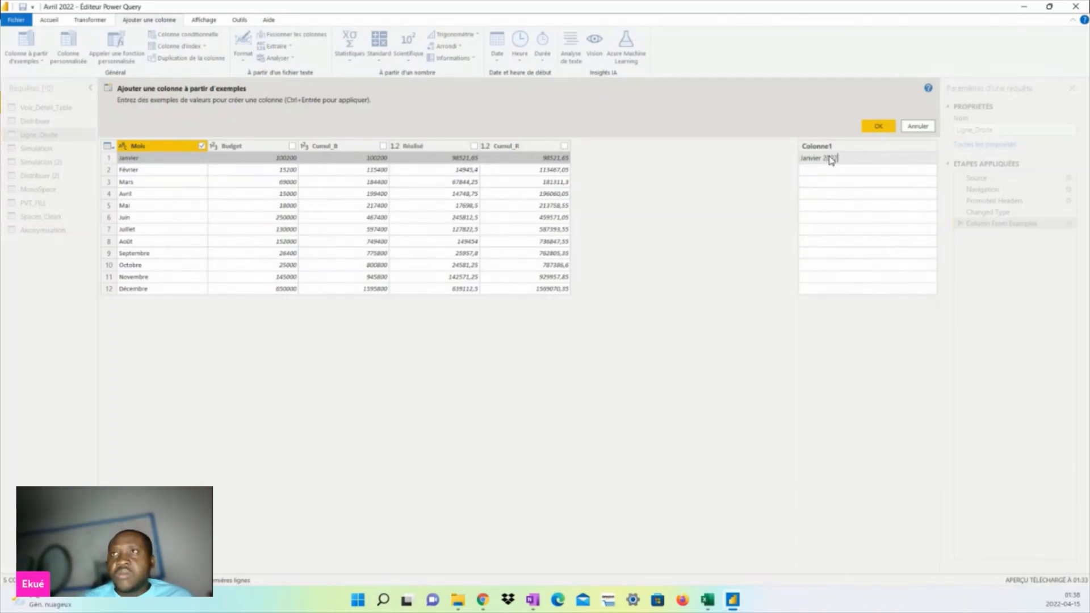
type("202")
key("BackSpace")
key("BackSpace")
key("BackSpace")
key("BackSpace")
key("BackSpace")
key("BackSpace")
key("BackSpace")
key("BackSpace")
key("BackSpace")
key("BackSpace")
key("BackSpace")
type("0")
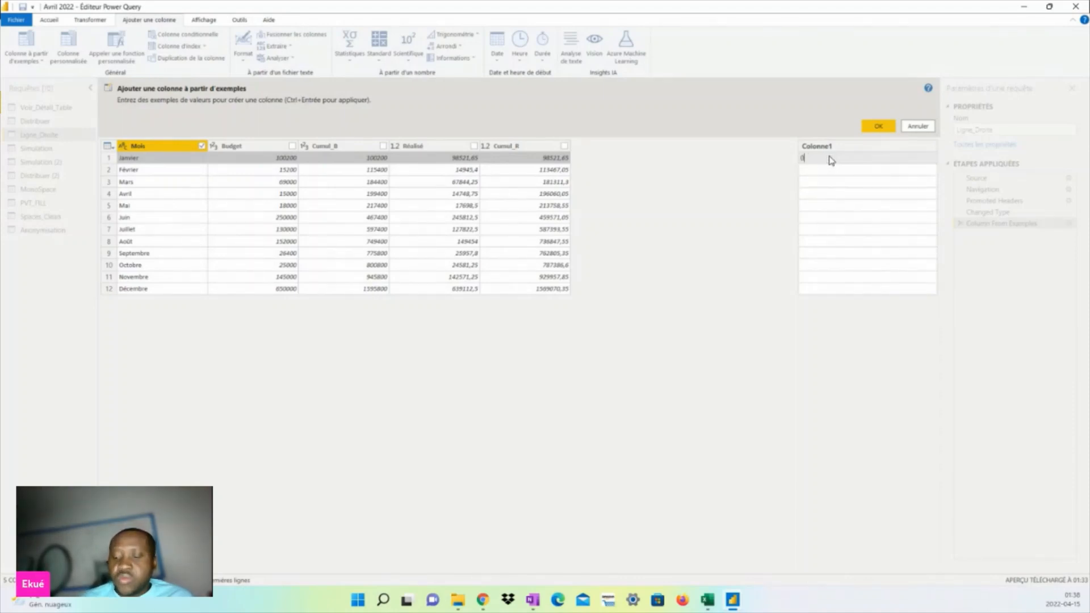
key("BackSpace")
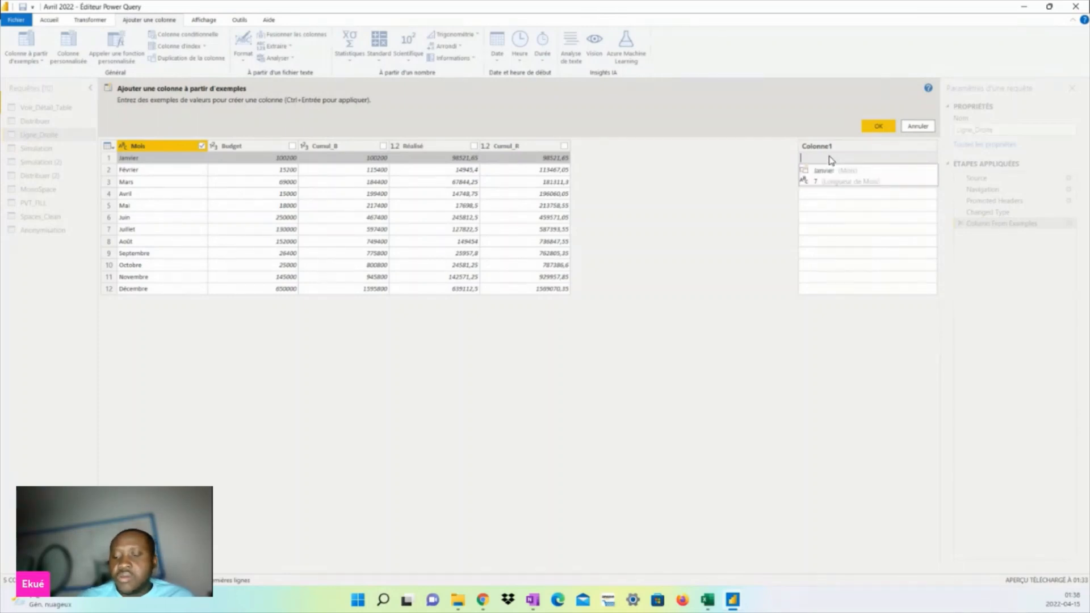
Step: Create the new column from the example "1 Janvier 2022" for the first row and set its data type to Date
type("1 Janvier 2022")
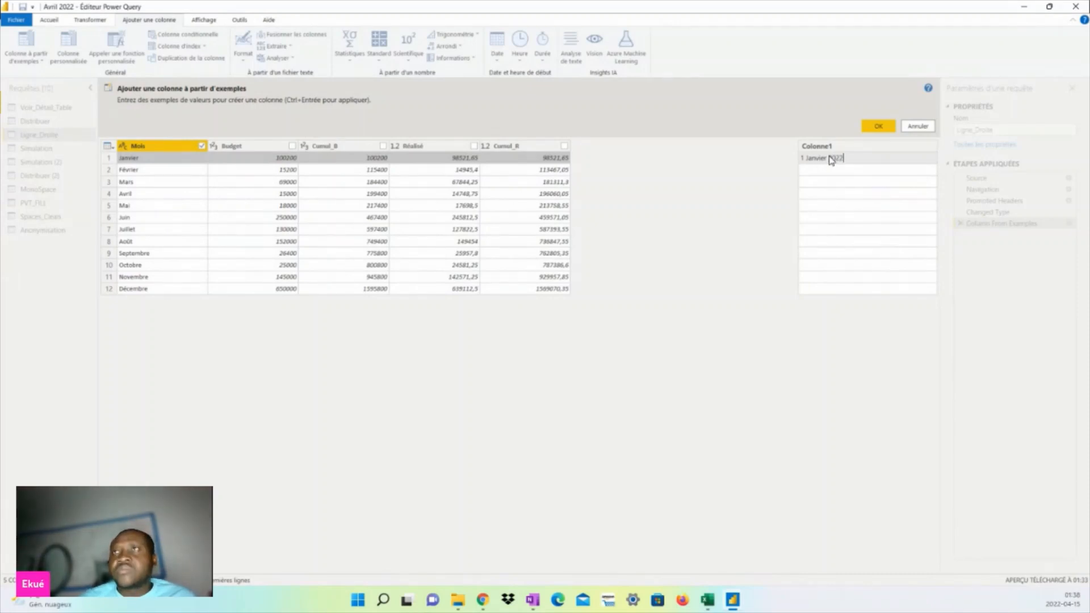
left_click(823, 174)
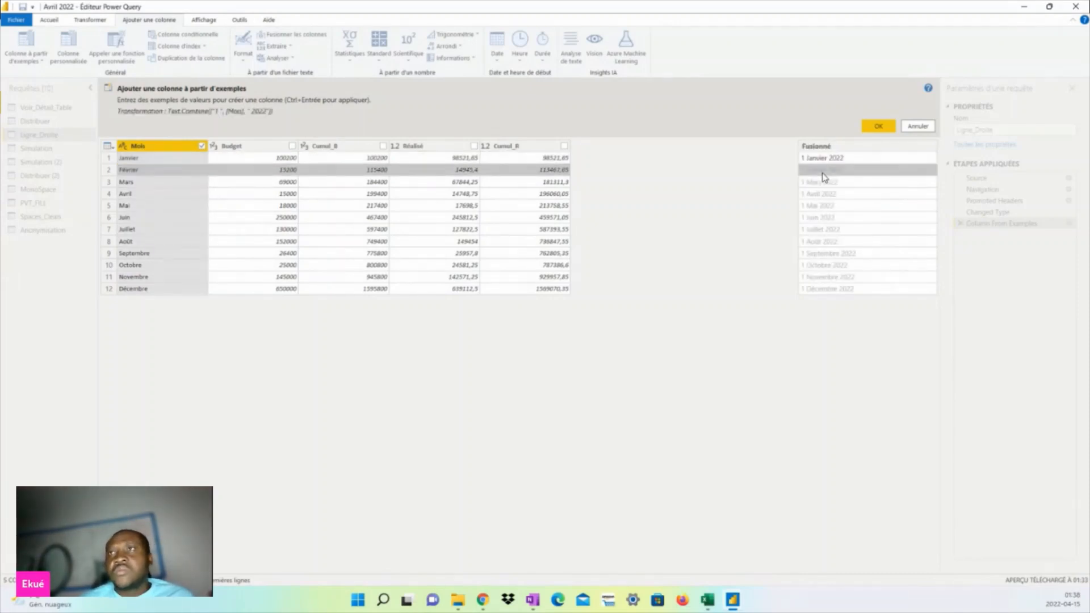
left_click(877, 126)
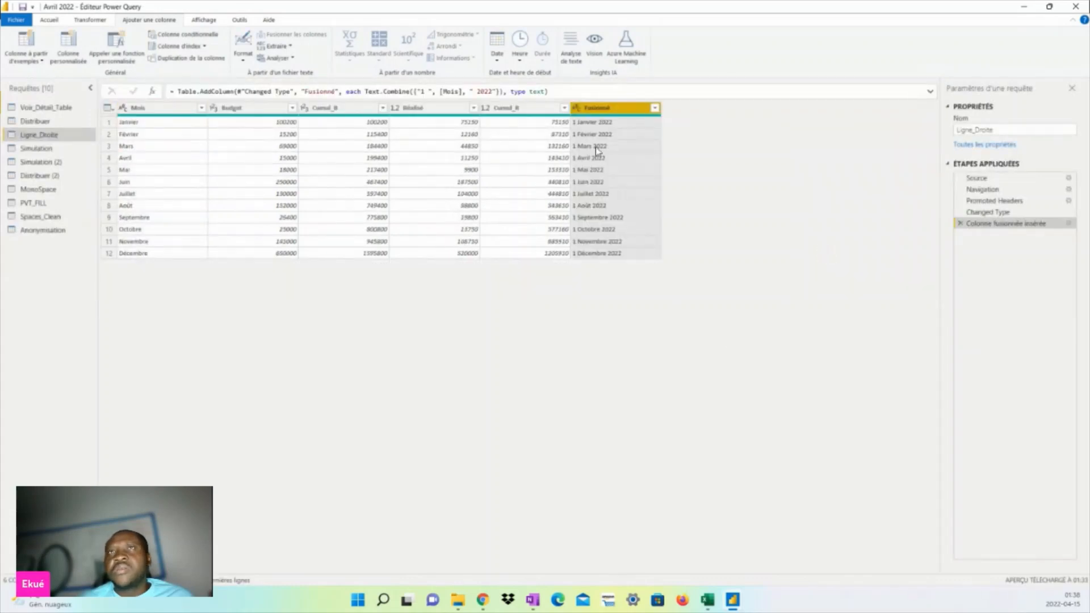
left_click(576, 108)
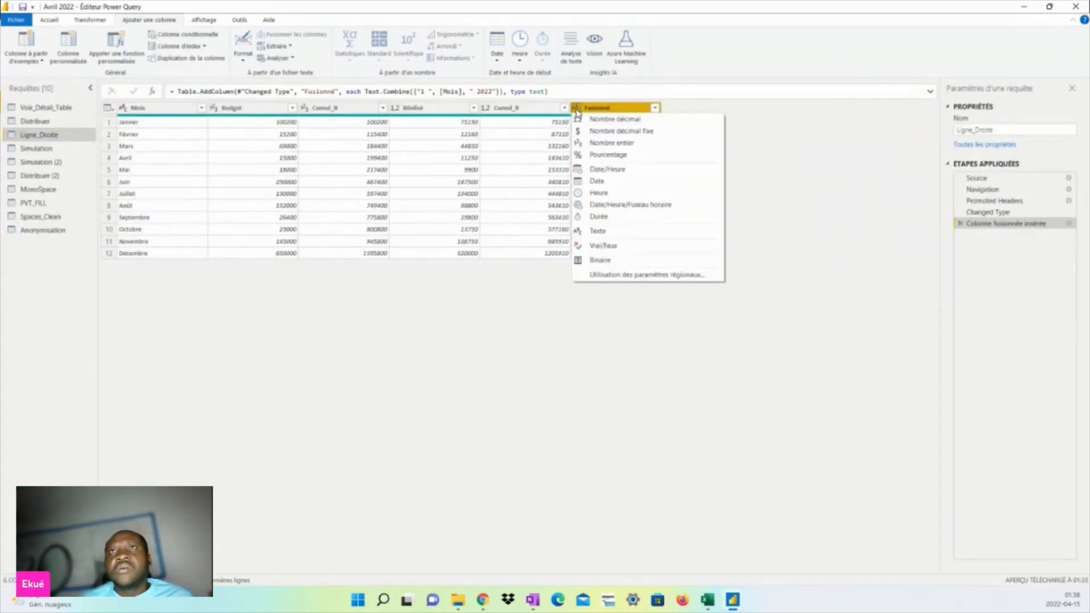
left_click(596, 181)
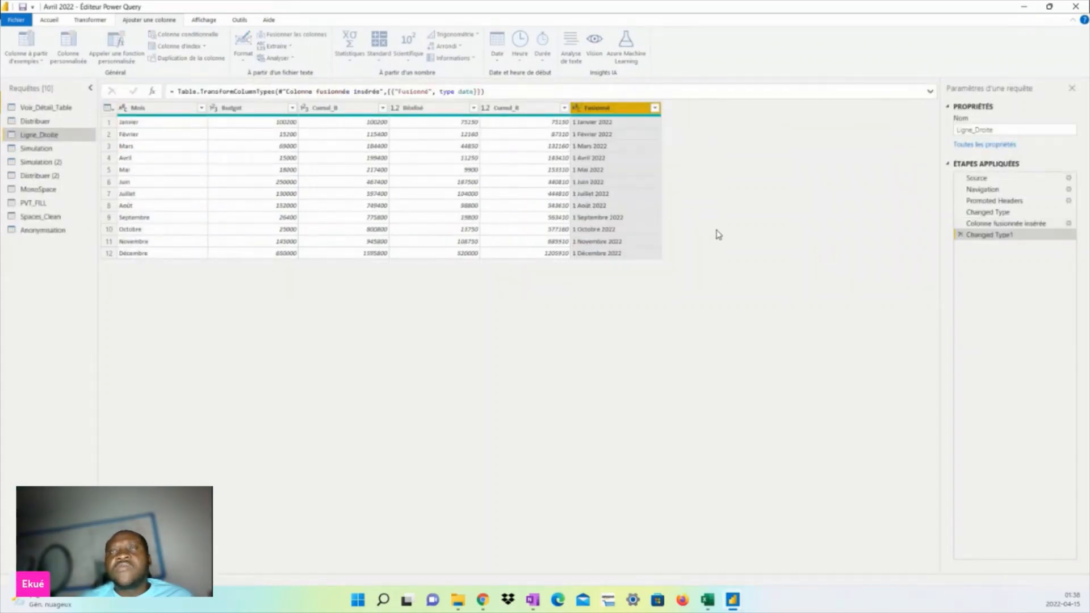
left_click(39, 60)
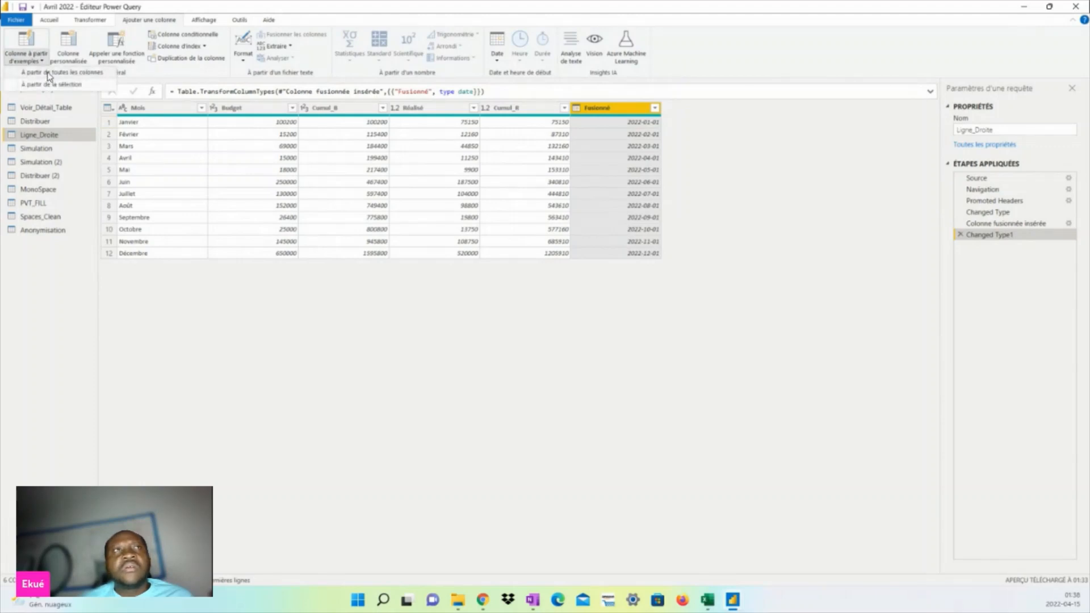
left_click(49, 20)
left_click(28, 59)
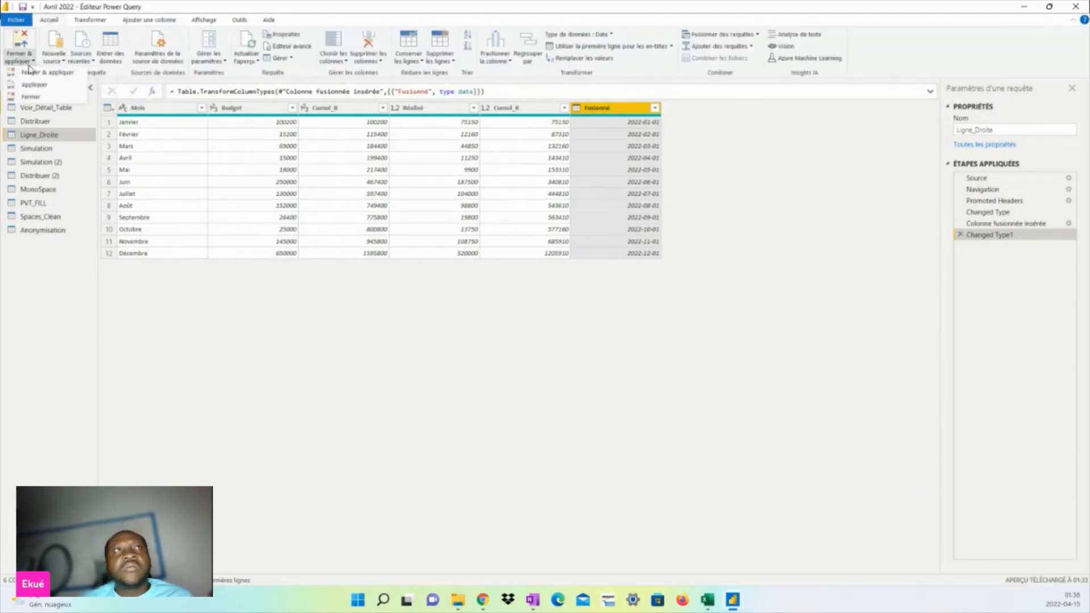
left_click(35, 73)
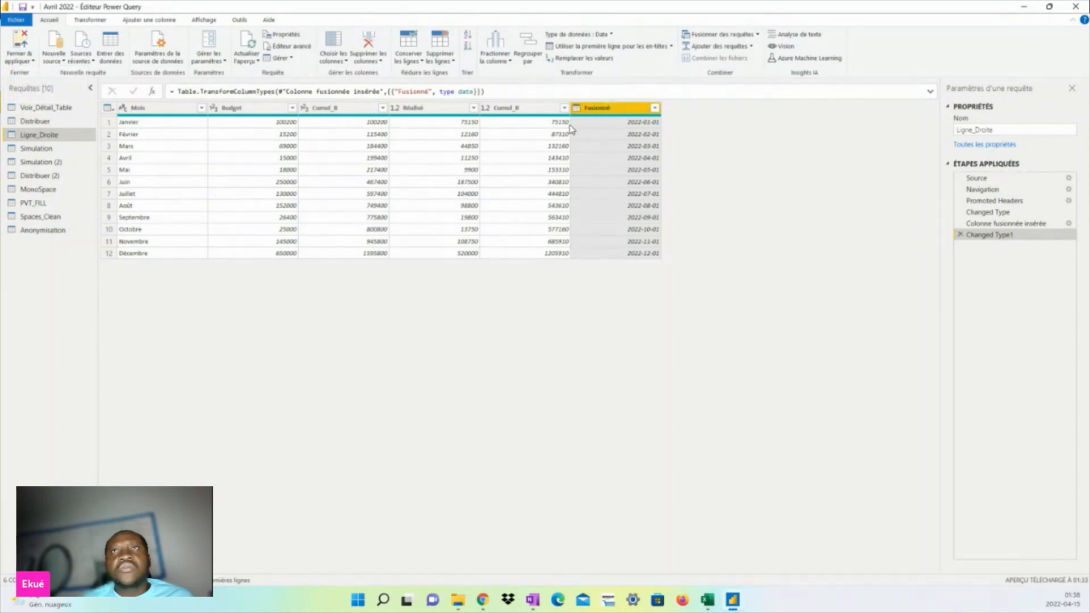
left_click(608, 123)
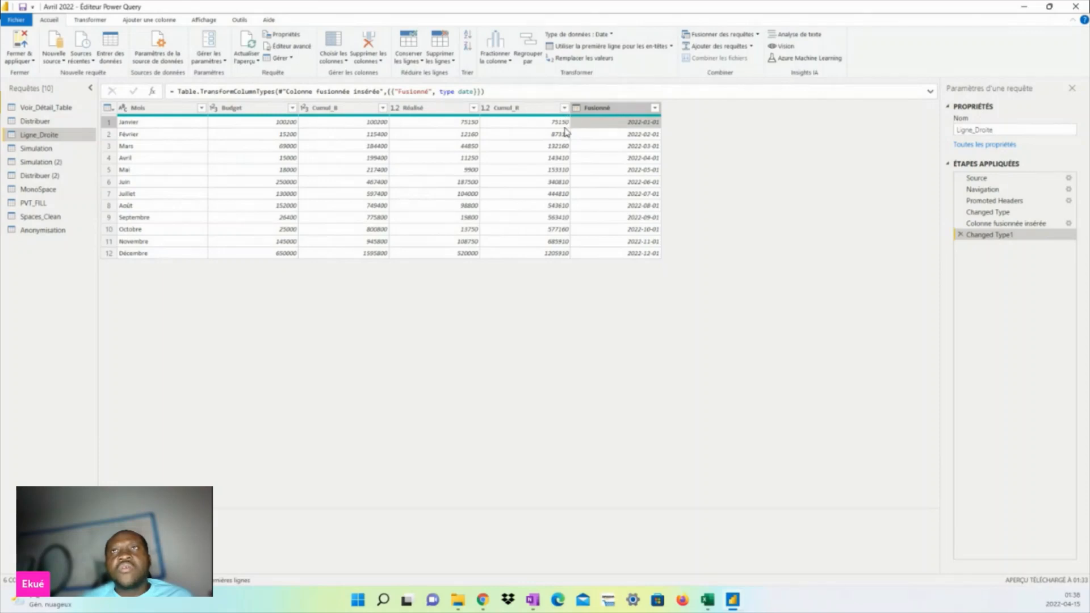
left_click(173, 123)
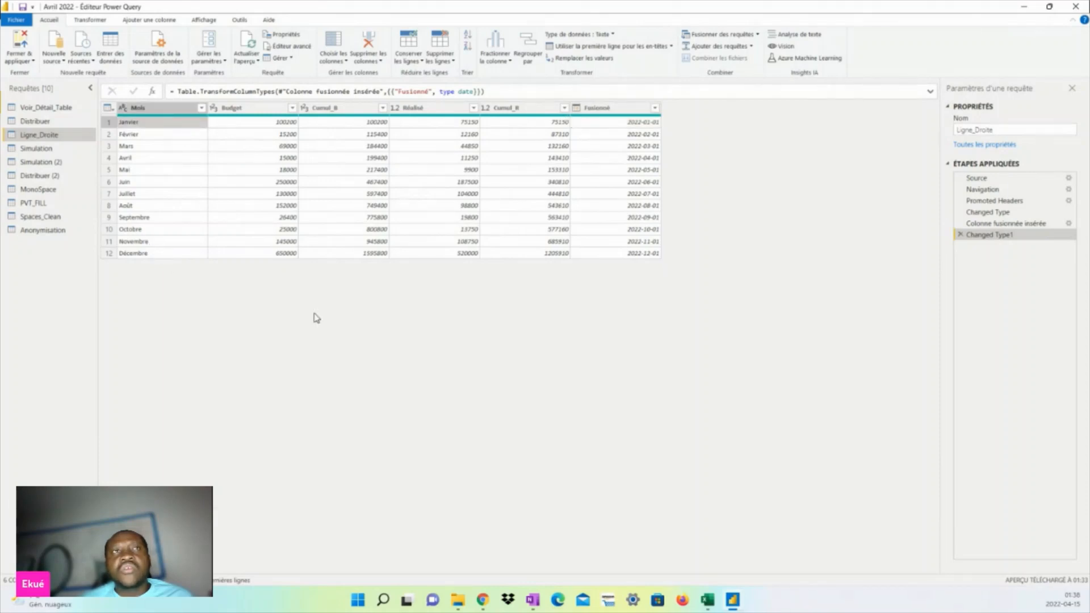
left_click(624, 123)
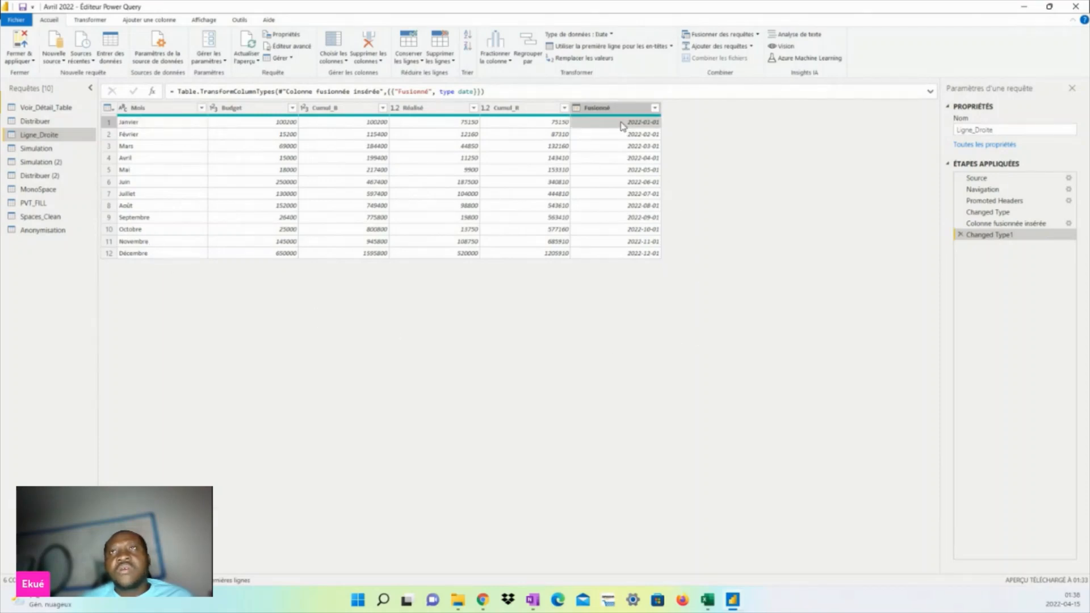
Step: Add a second column from examples based on Mois, using "2 Janvier 2022" for the first row, and set its data type to Date
left_click(127, 21)
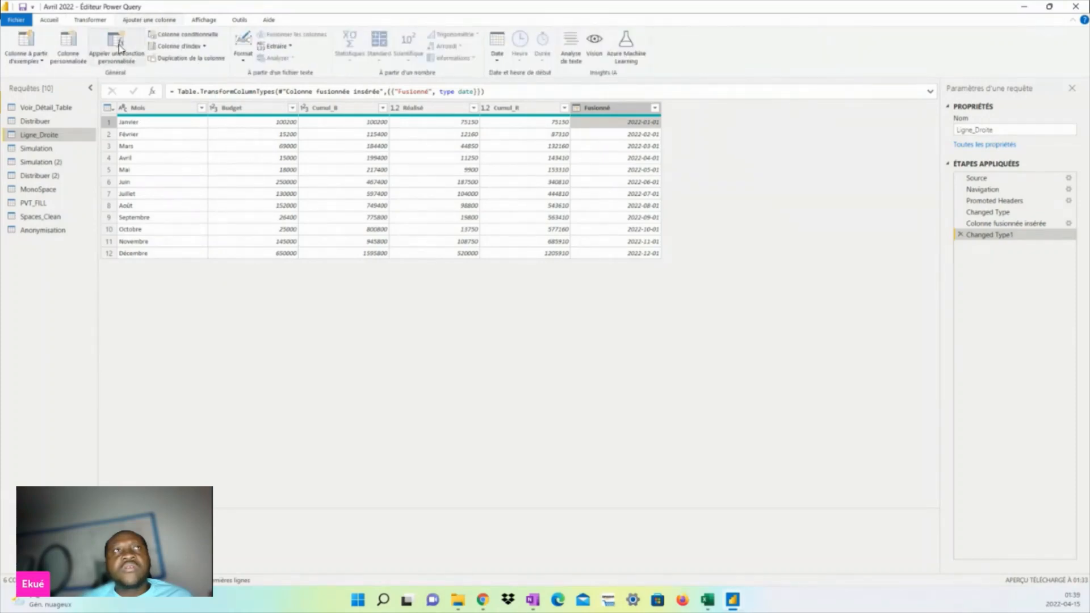
left_click(40, 60)
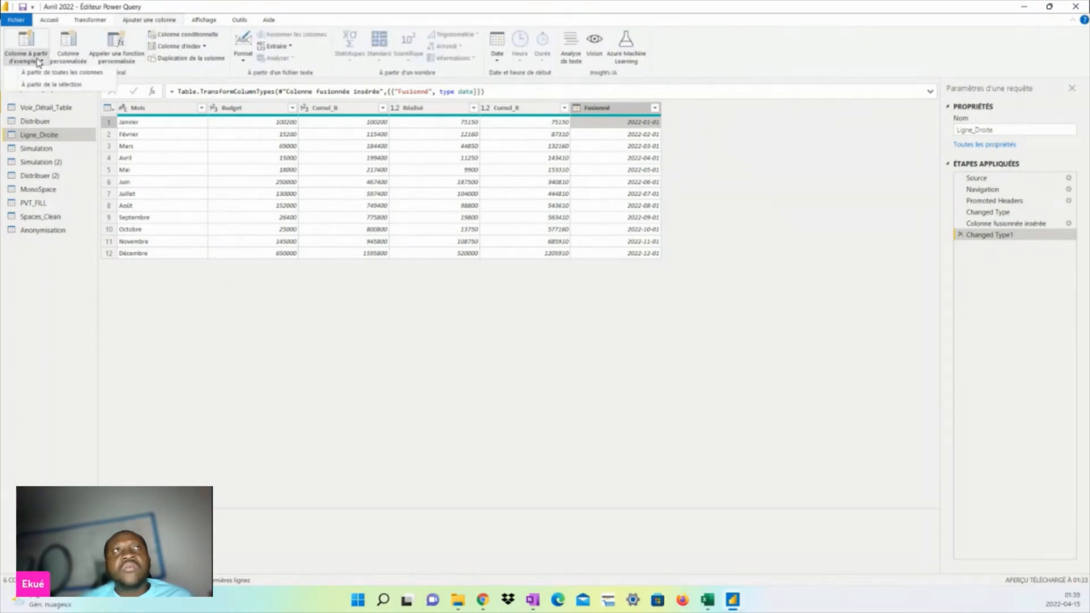
left_click(170, 109)
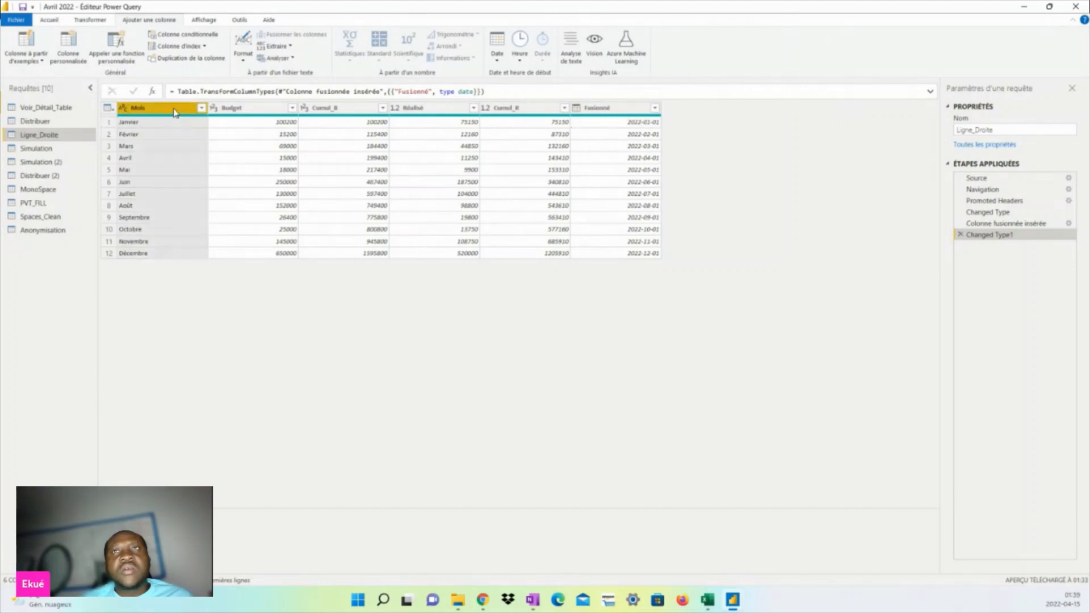
left_click(40, 59)
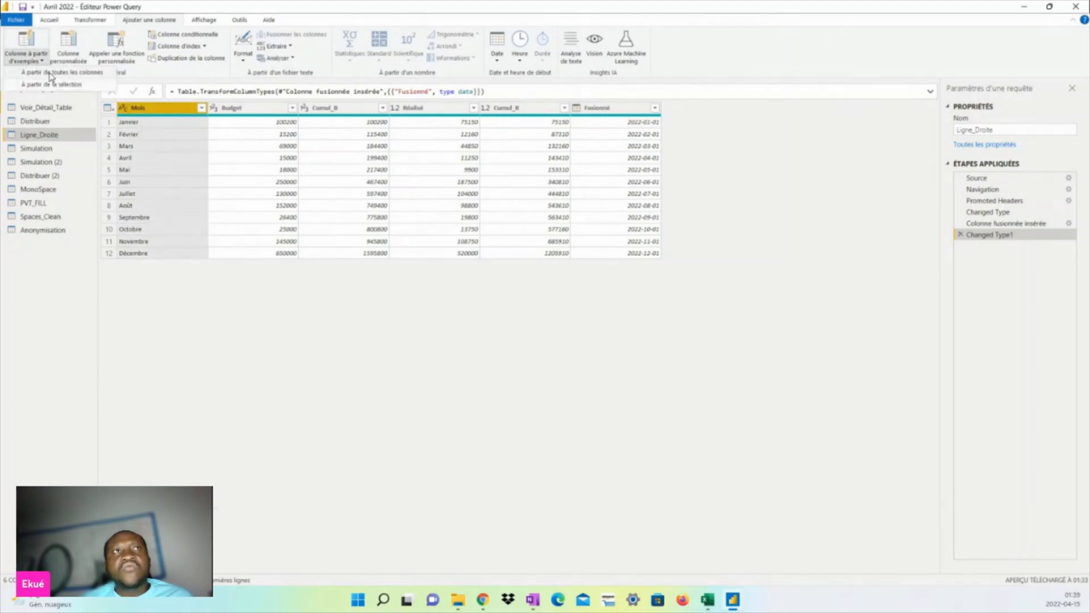
left_click(77, 84)
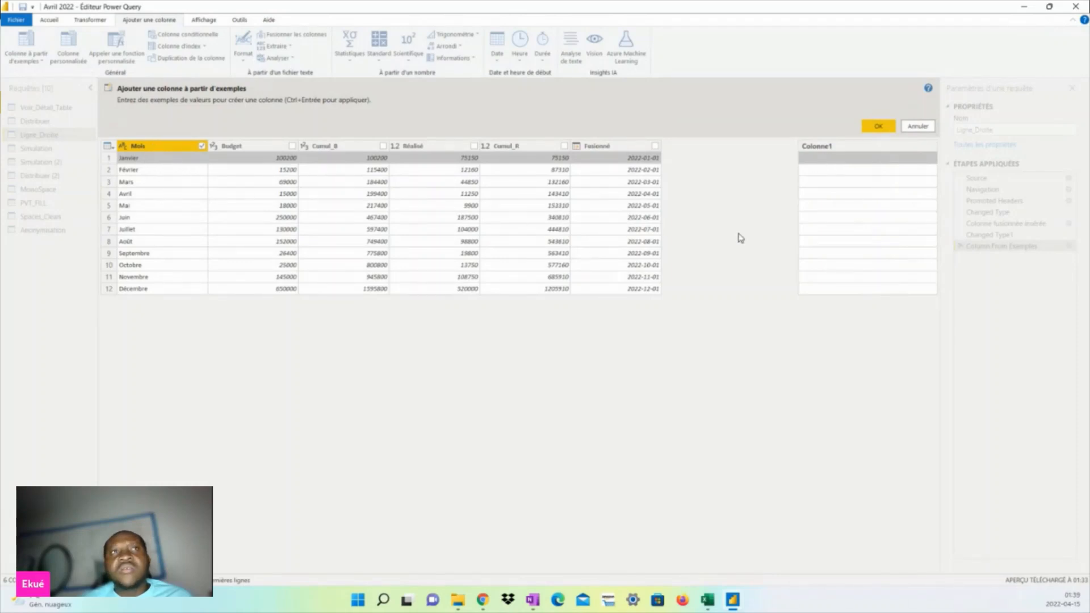
left_click(819, 159)
type("02")
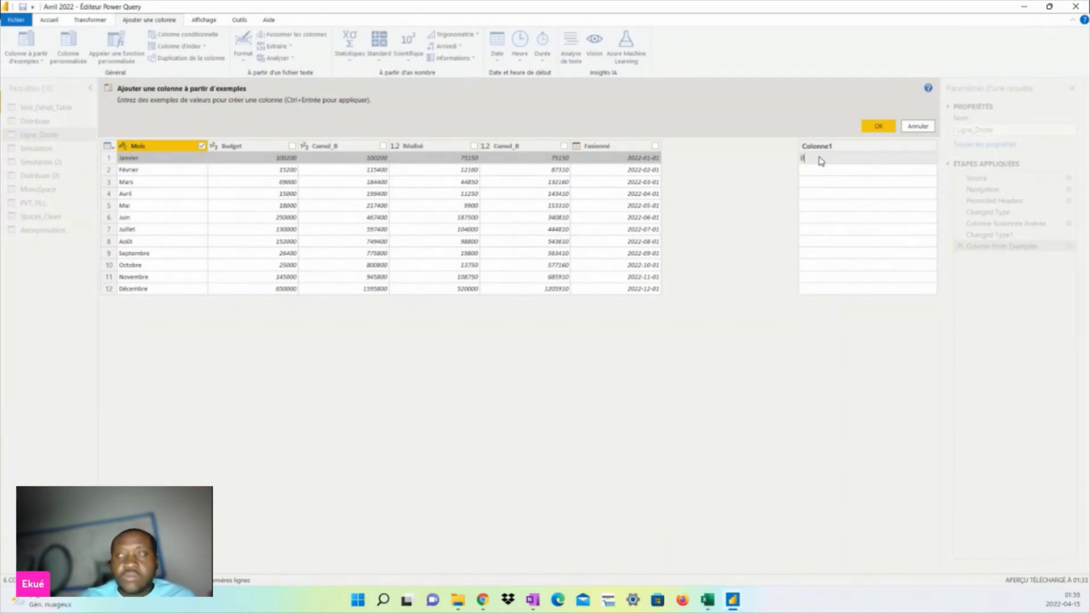
key("BackSpace")
type("2 Janvier 2022")
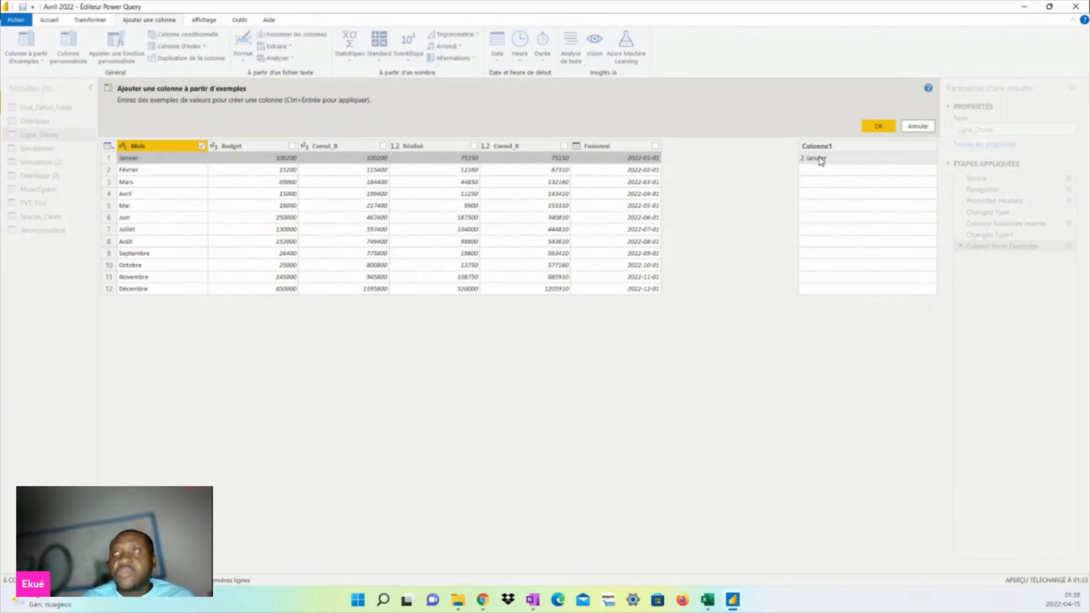
left_click(854, 170)
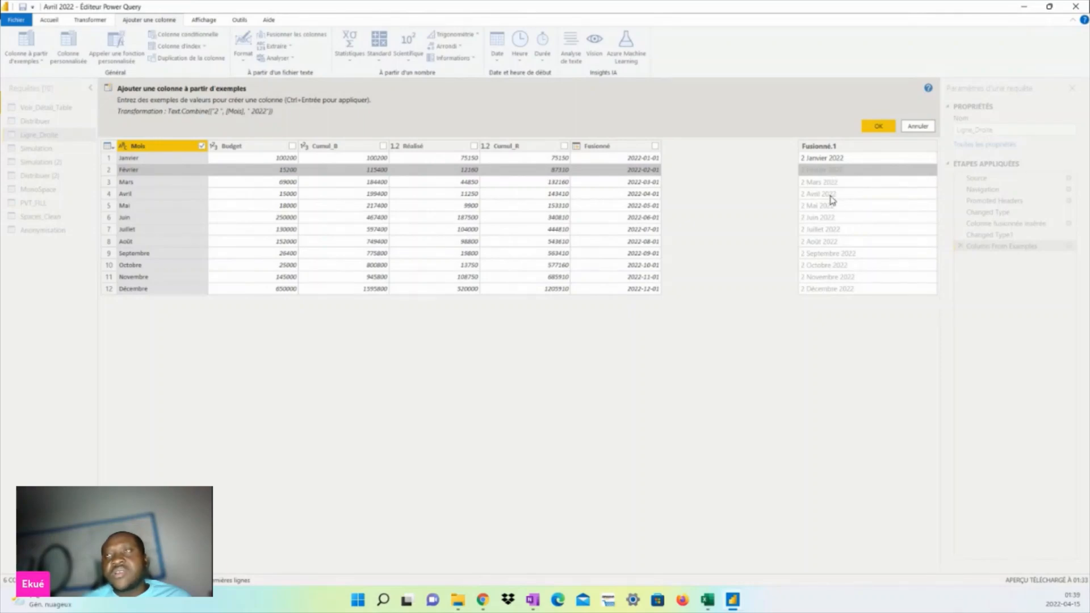
left_click(877, 126)
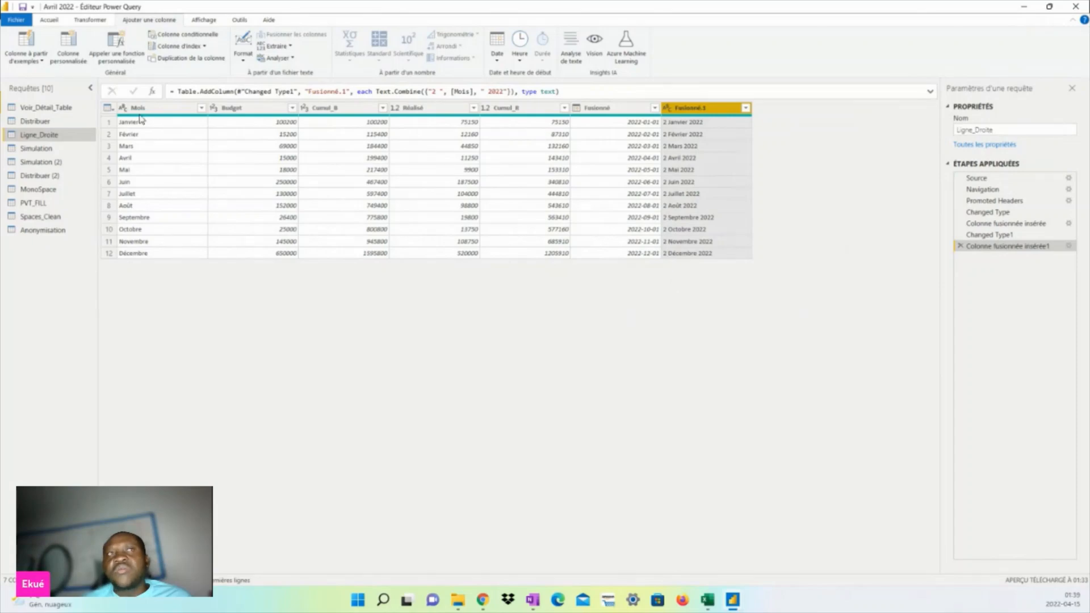
left_click(672, 108)
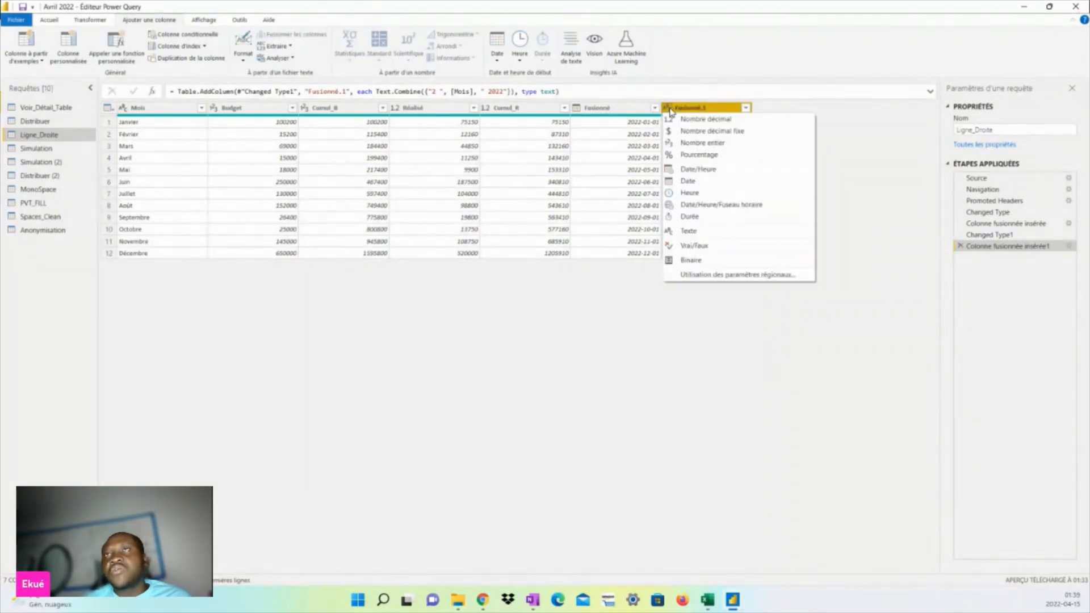
left_click(687, 182)
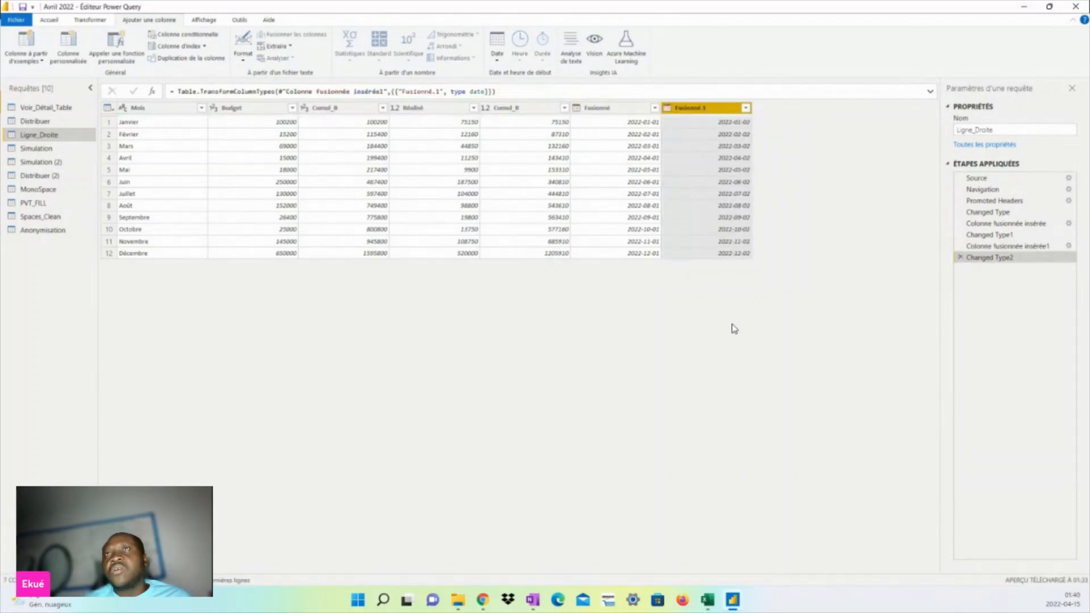
Step: Try to rename the Fusionné date column as Mois
double_click(609, 107)
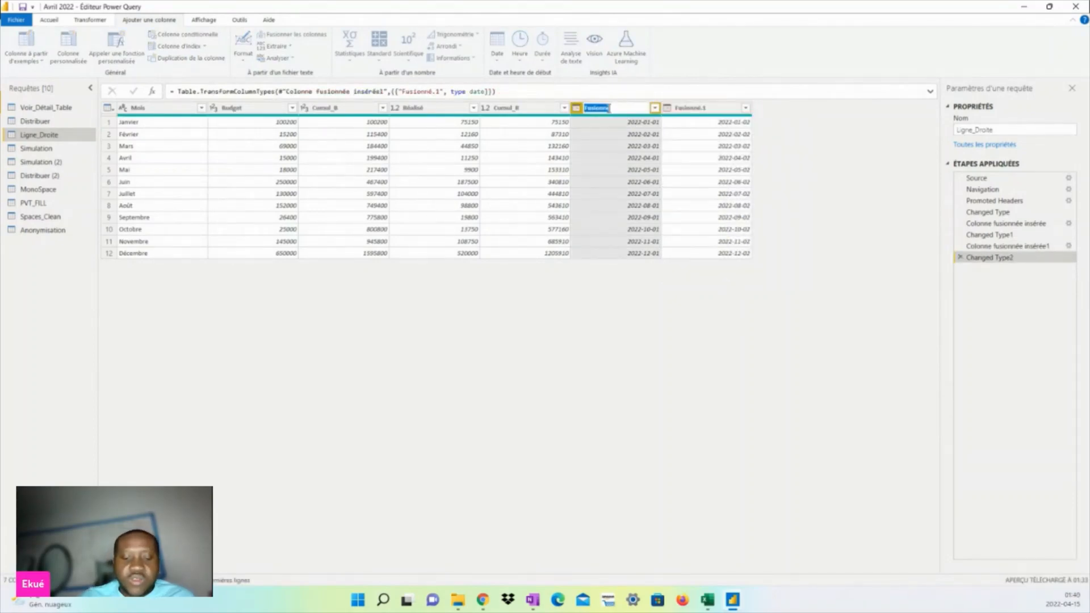
type("Mois")
key("Return")
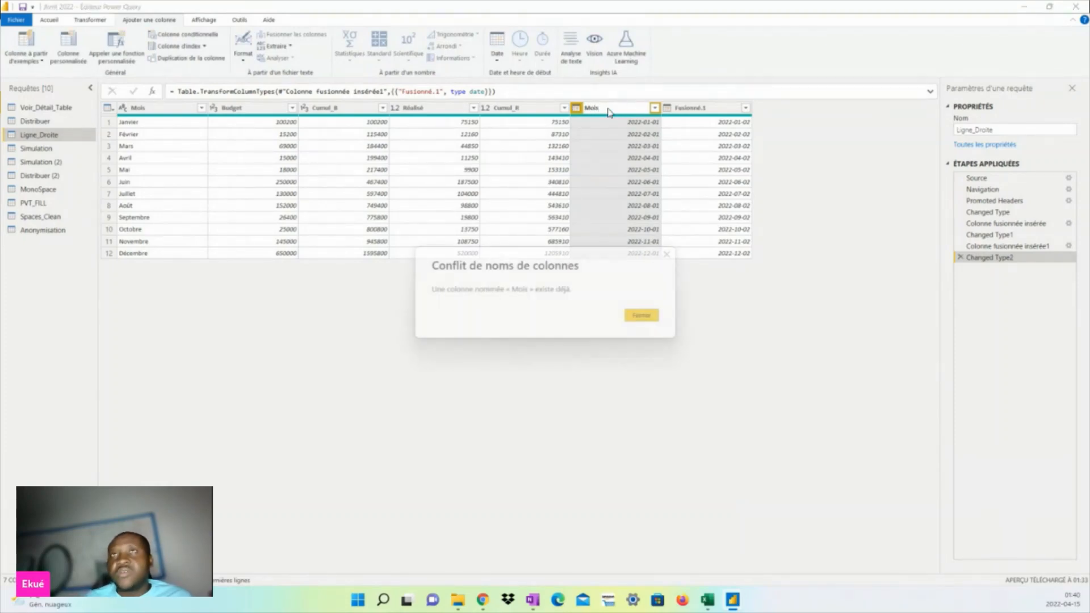
left_click(664, 256)
Step: Rename the Fusionné date column as Mois(Date)
double_click(615, 109)
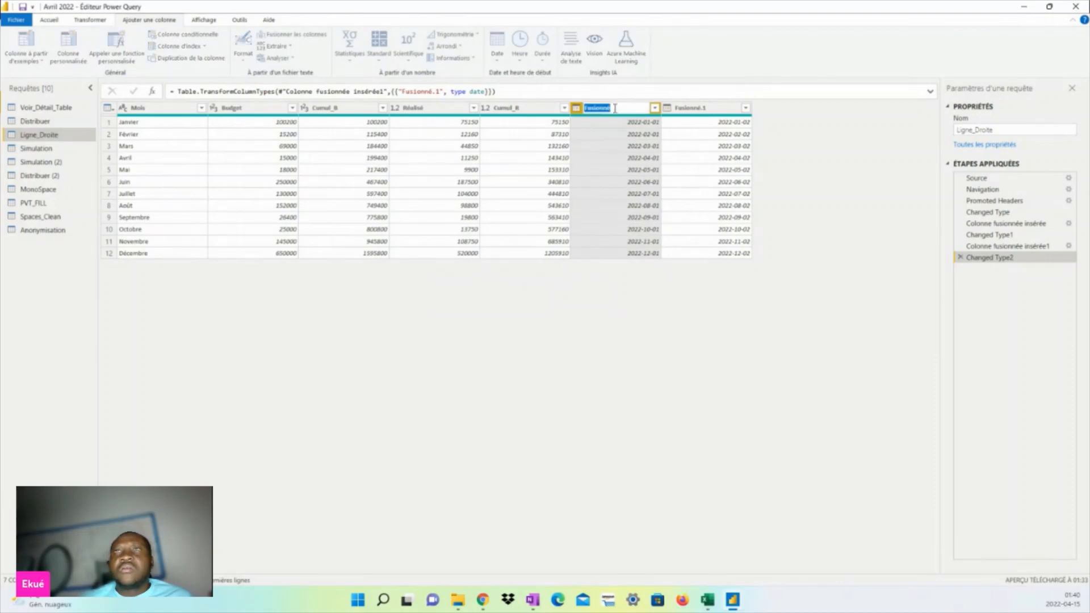
type("D")
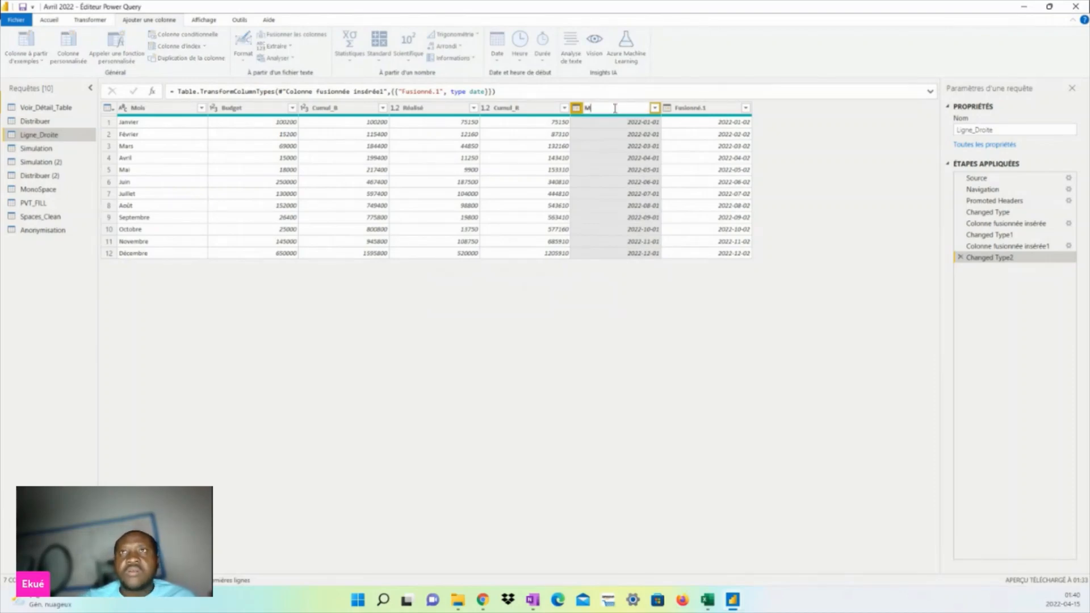
type("ois(Date")
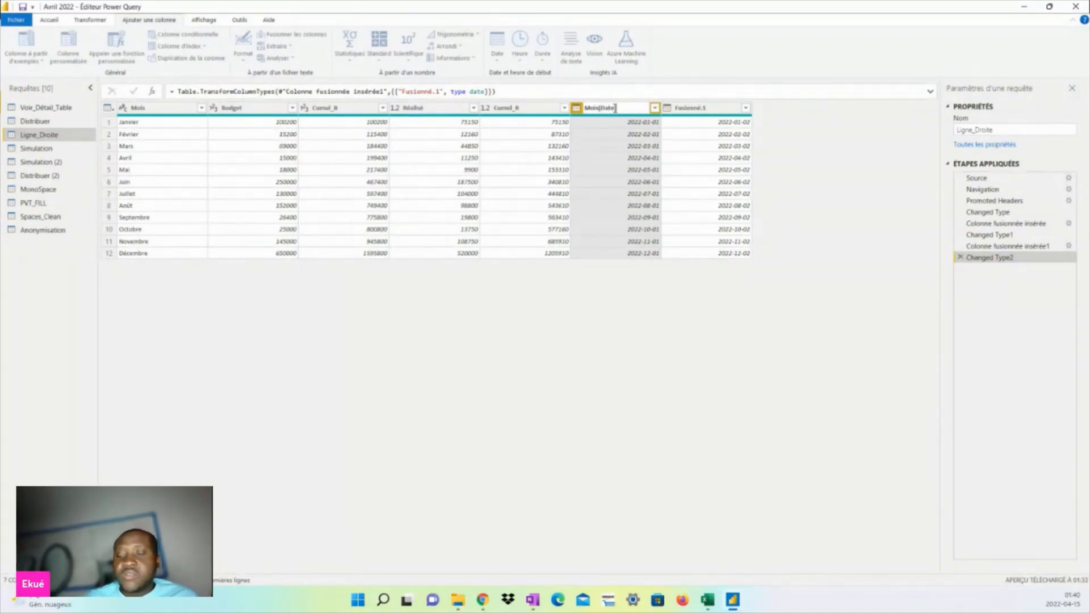
key("Return")
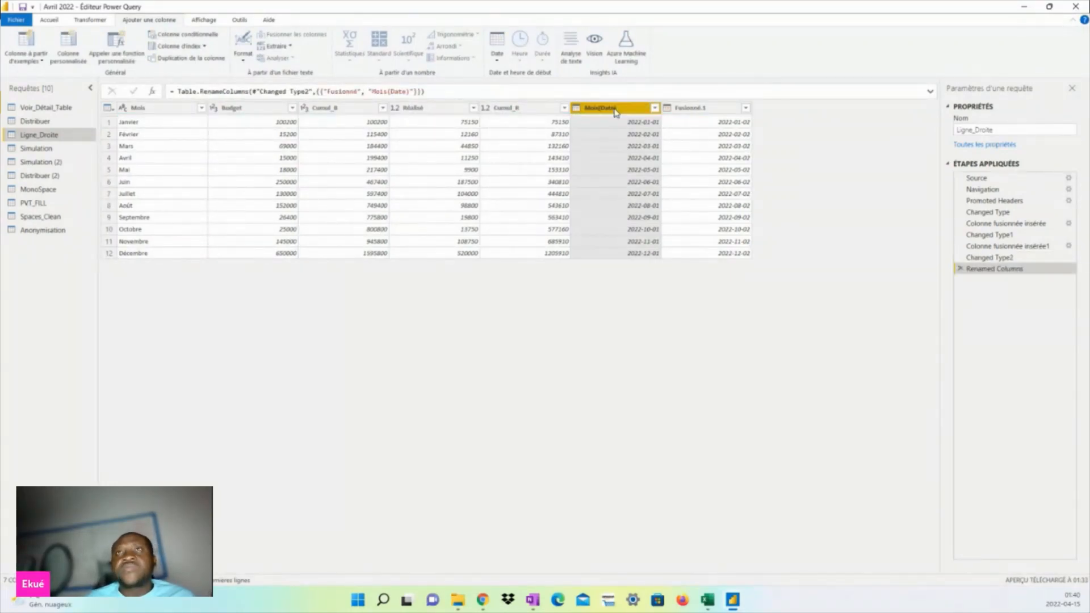
Step: Close the Power Query editor and apply the query changes to the report
left_click(49, 20)
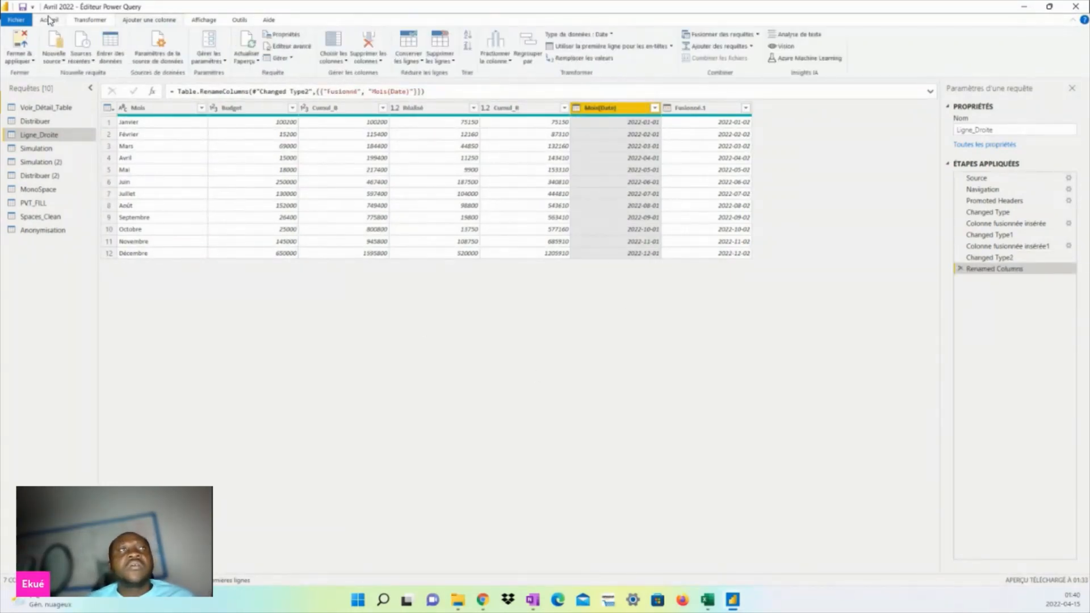
left_click(22, 60)
left_click(34, 74)
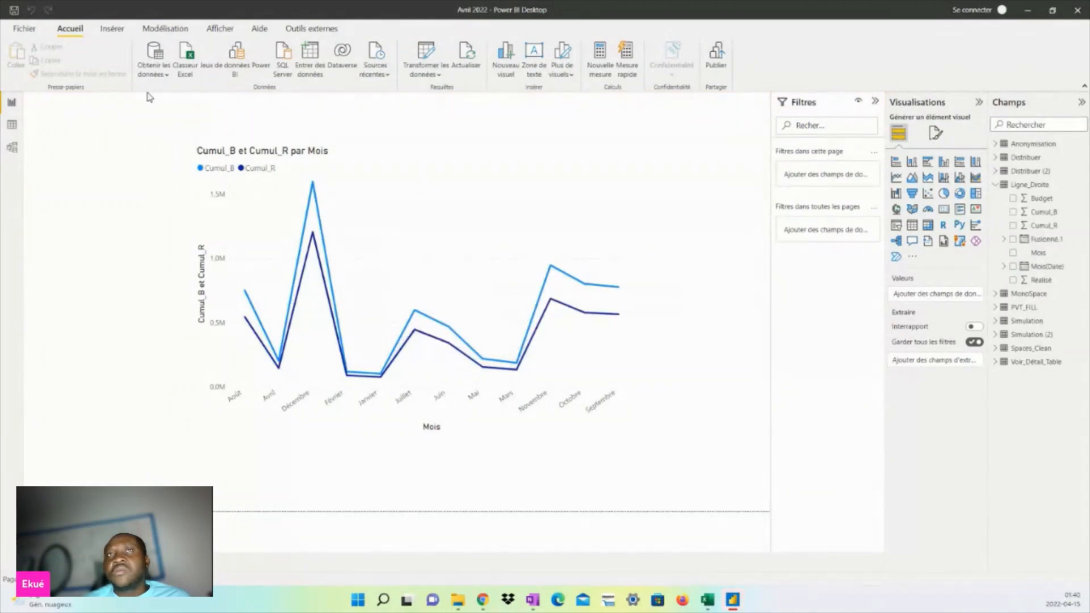
Step: Replace Mois with Mois(Date) on the line chart's axis, using the plain date field instead of the date hierarchy
left_click(624, 356)
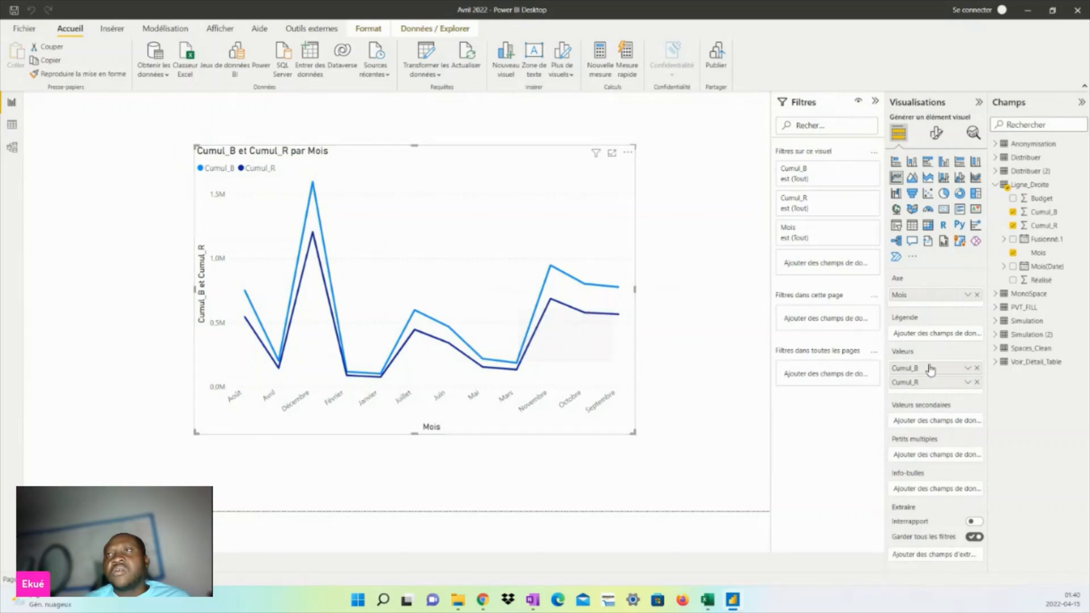
left_click(976, 296)
left_click_drag(1036, 266, 922, 292)
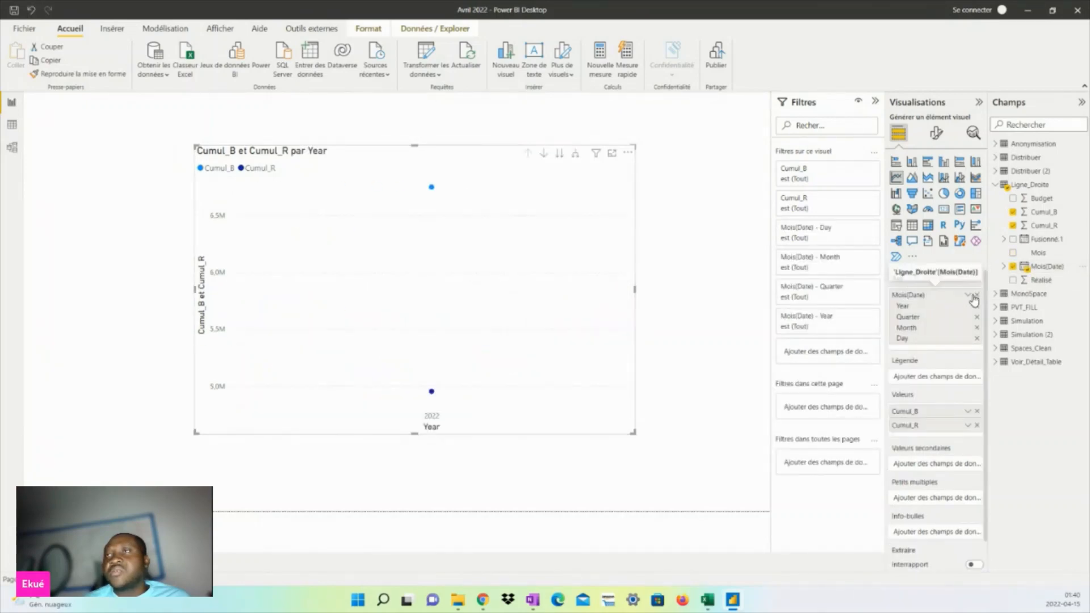
left_click(968, 296)
left_click(895, 355)
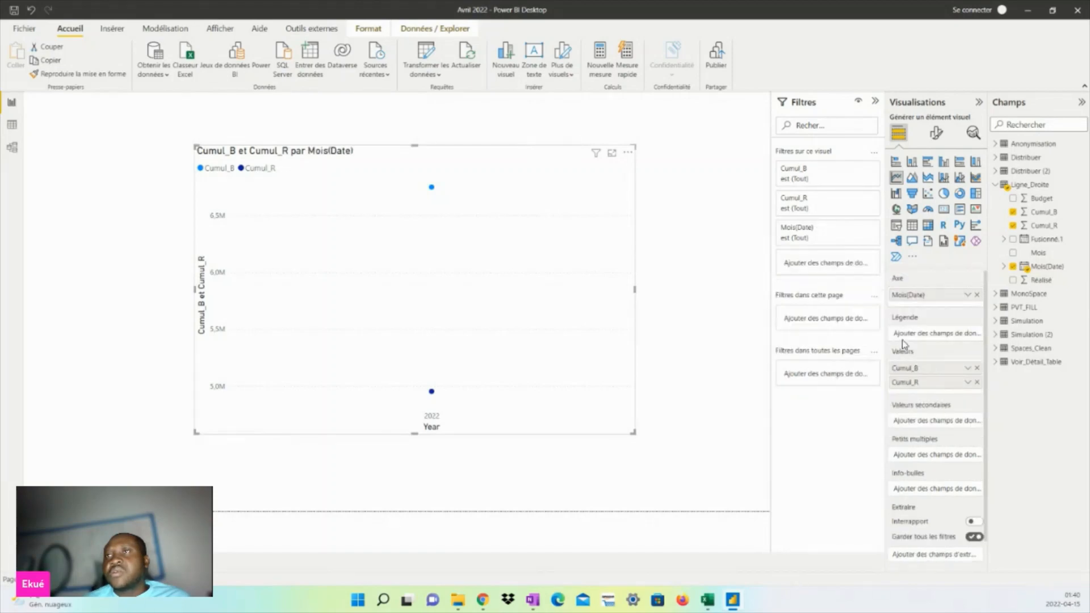
Step: Switch the axis field to Date Hierarchy for comparison and return it to plain Mois(Date)
left_click(968, 295)
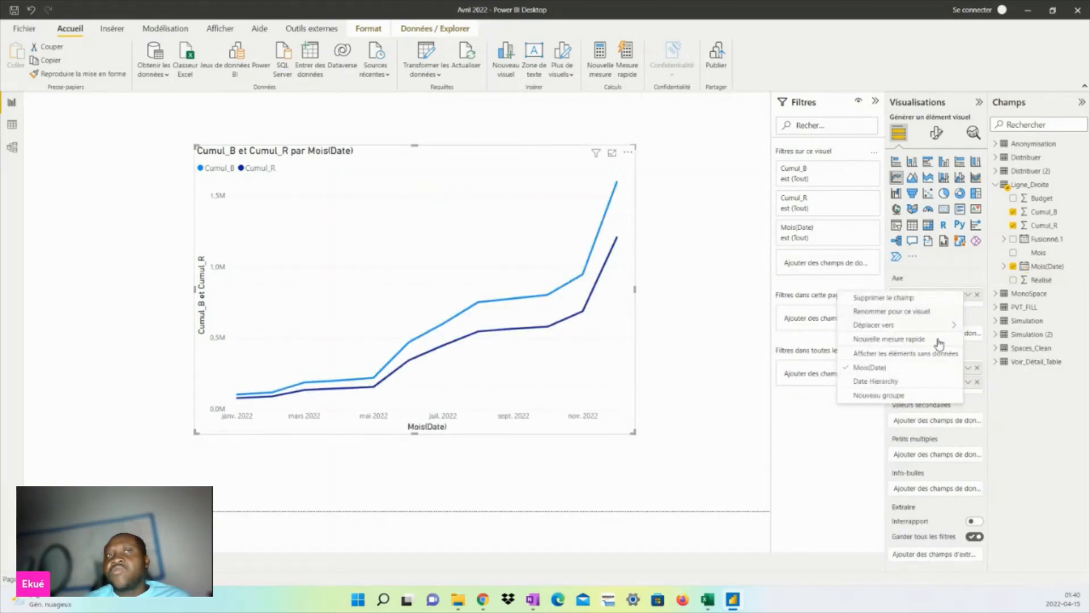
left_click(880, 382)
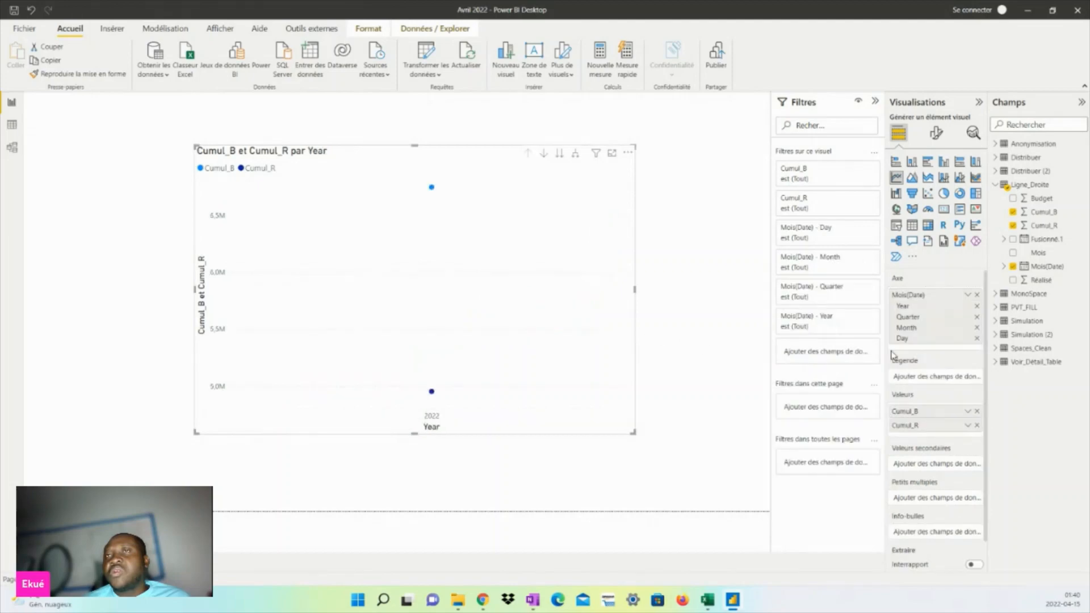
left_click(968, 294)
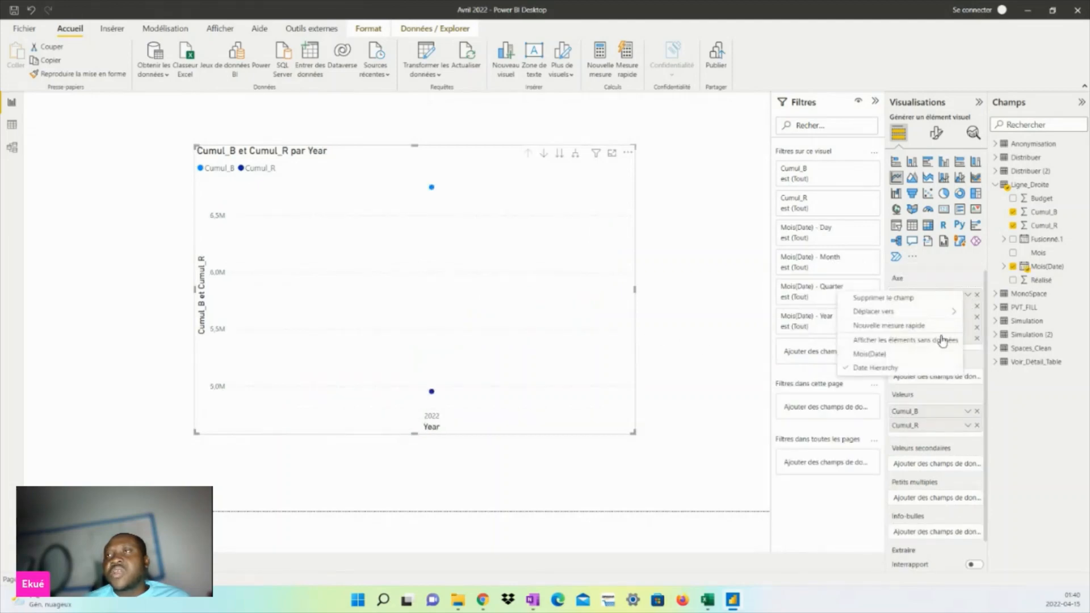
left_click(910, 358)
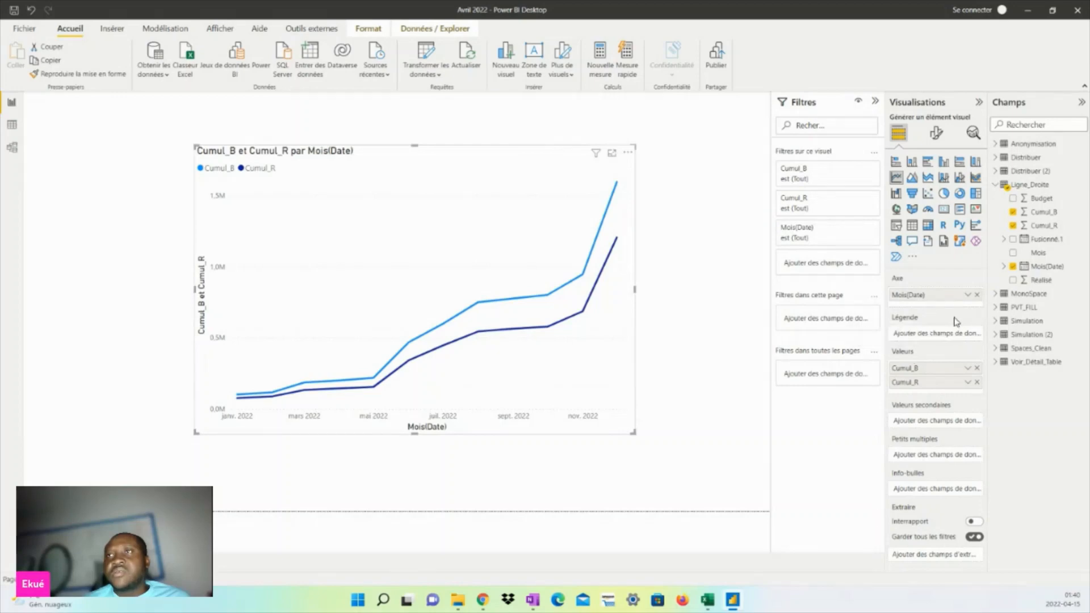
Step: Enlarge the line chart and move it toward the upper-left corner of the report page
left_click_drag(632, 433, 734, 453)
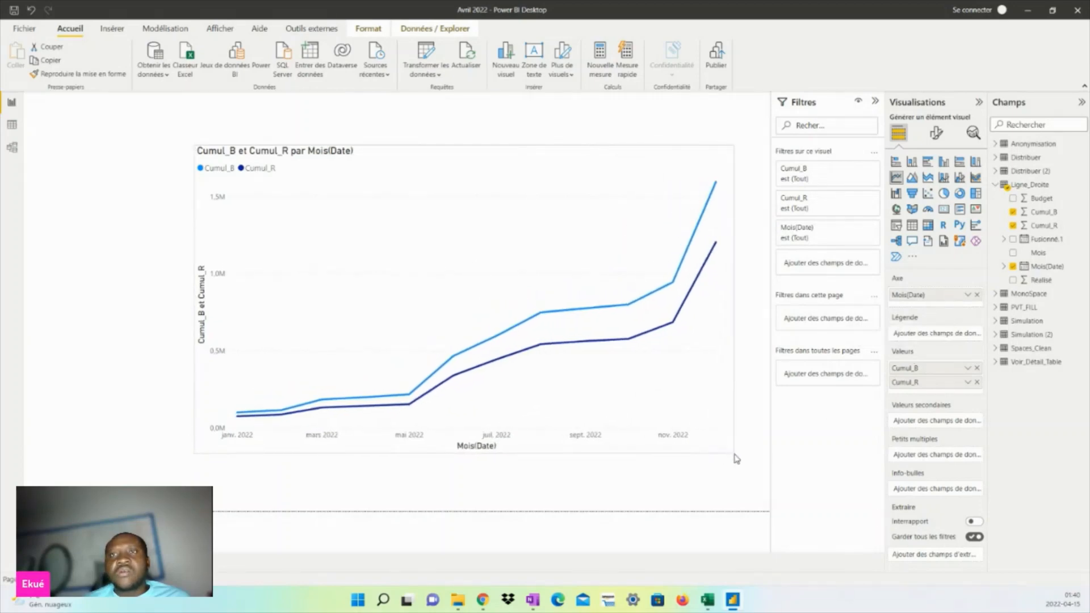
left_click_drag(375, 156, 272, 110)
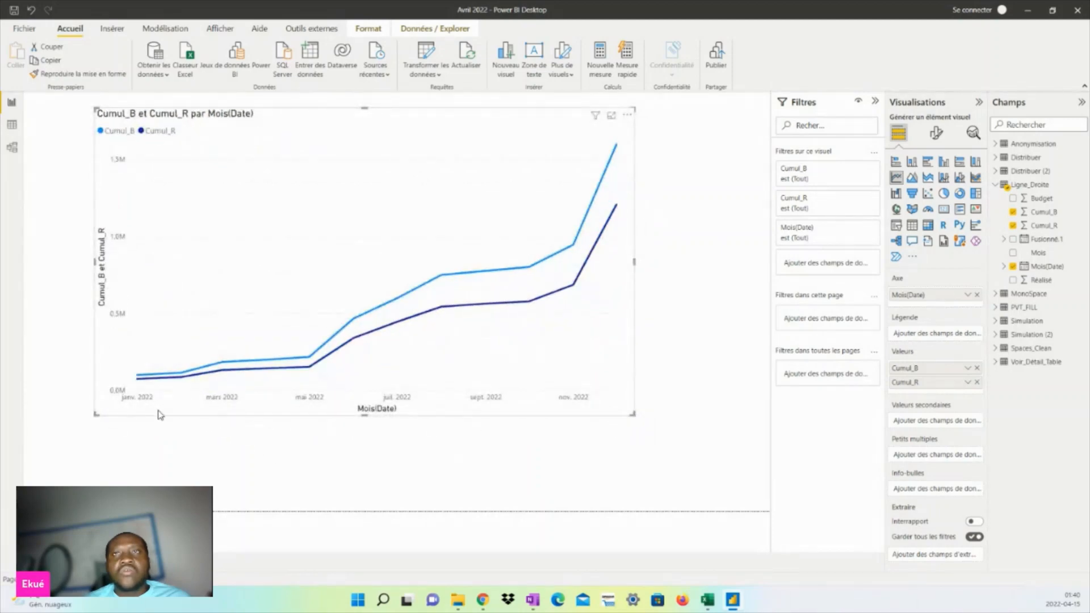
left_click_drag(631, 414, 675, 427)
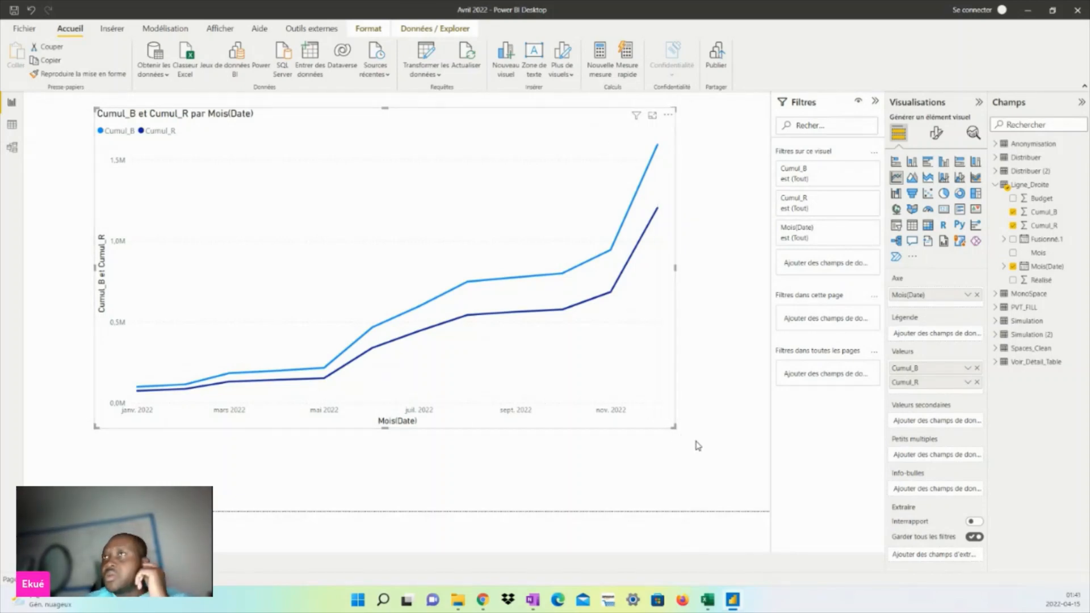
left_click_drag(673, 426, 691, 439)
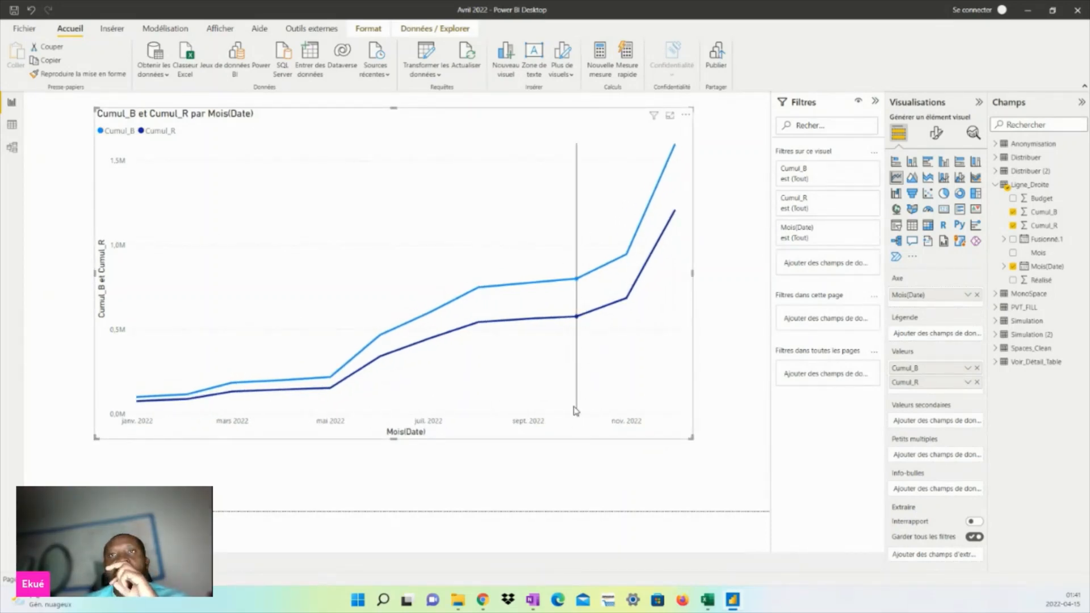
Step: Widen the Visualisations pane, and add an X-axis constant line to the chart with its line settings expanded
mouse_move(574, 408)
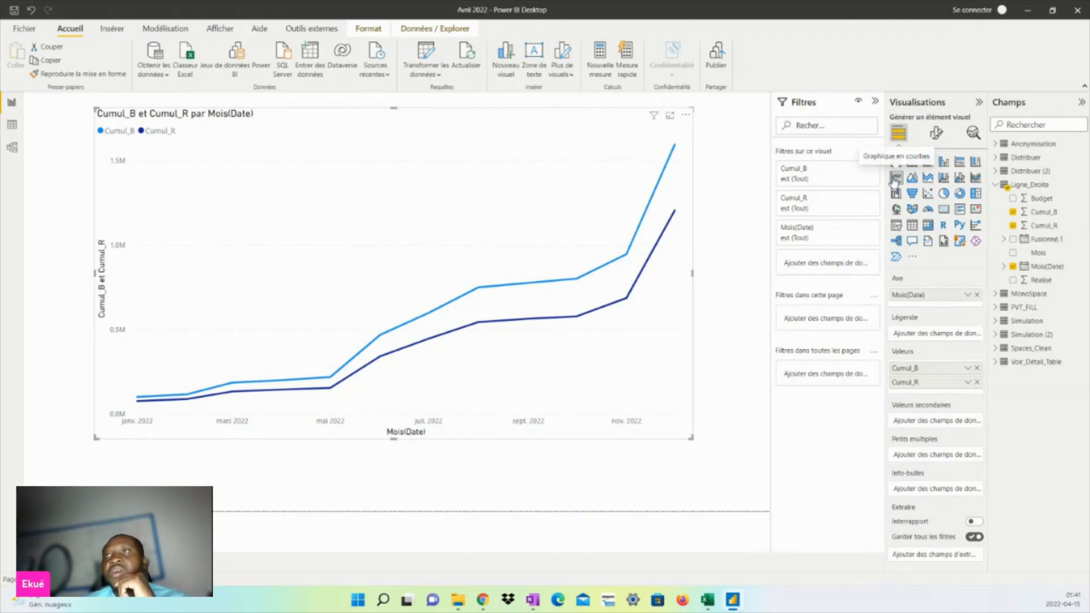
left_click(973, 135)
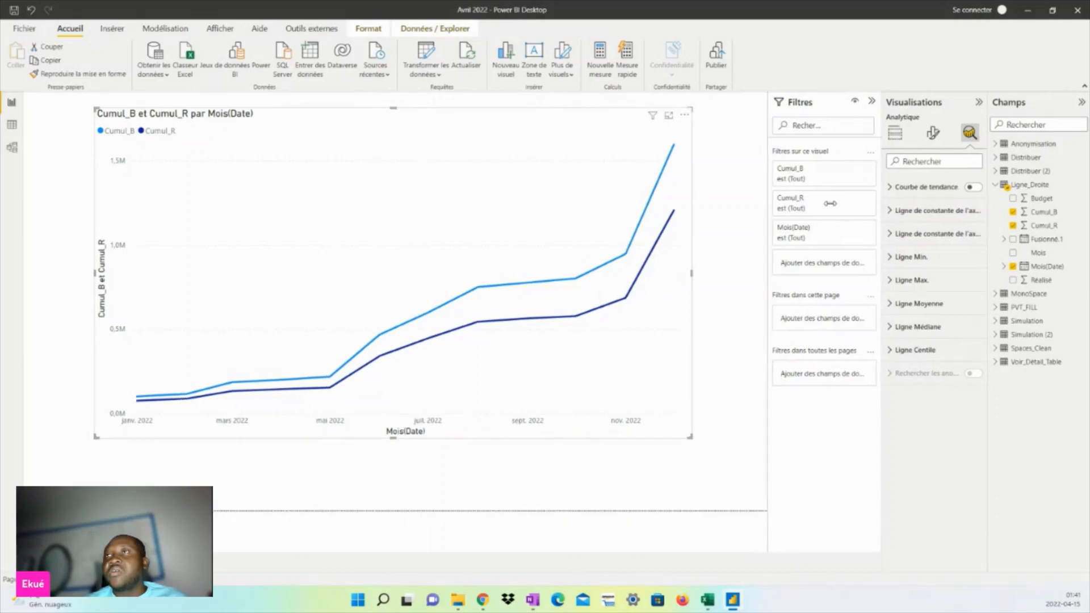
left_click_drag(885, 203, 798, 205)
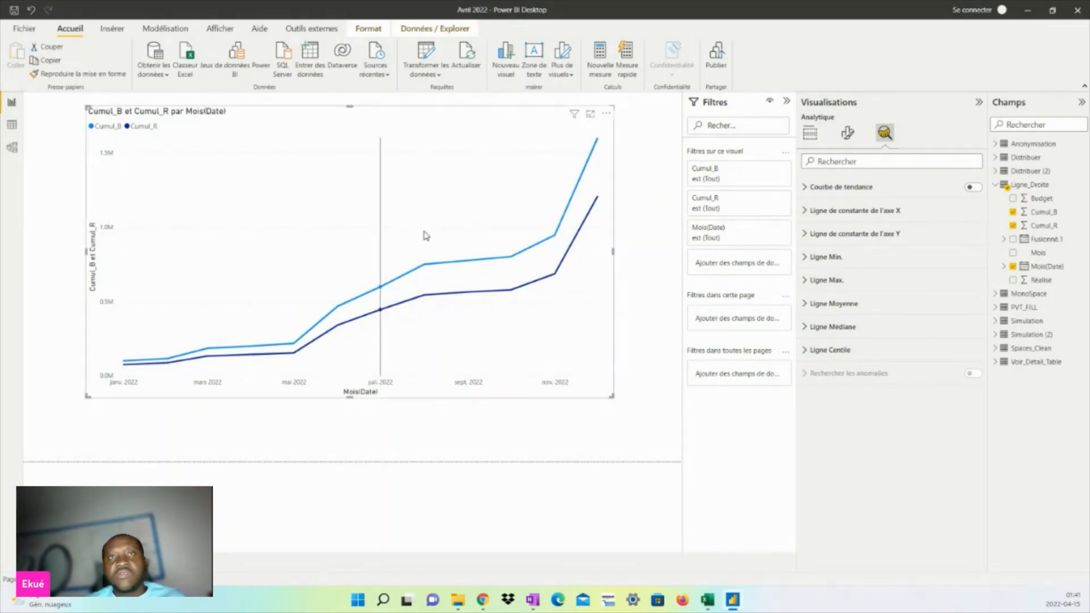
mouse_move(539, 234)
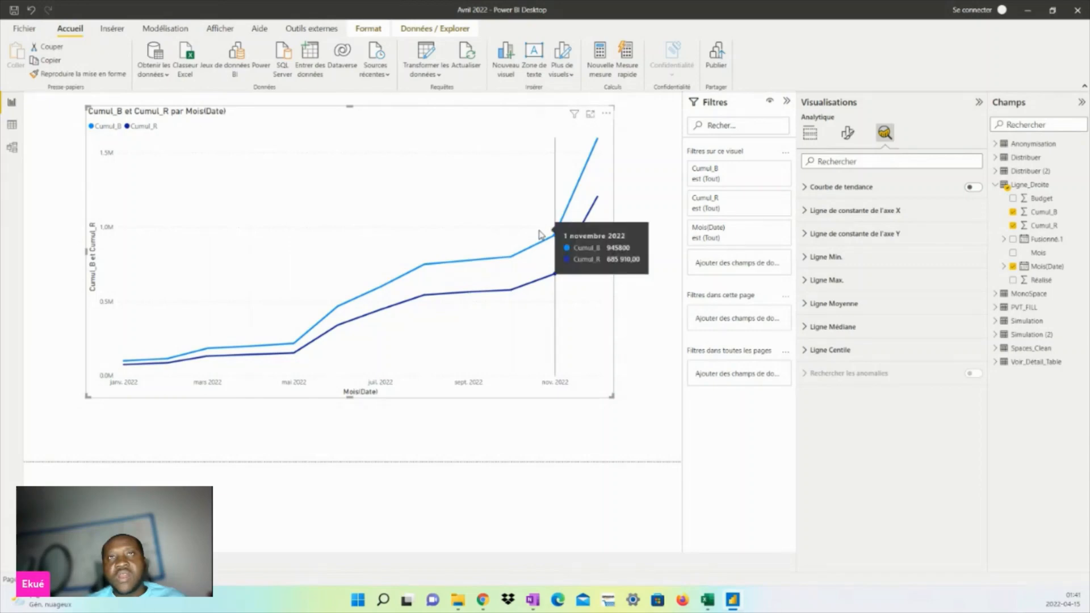
left_click(805, 211)
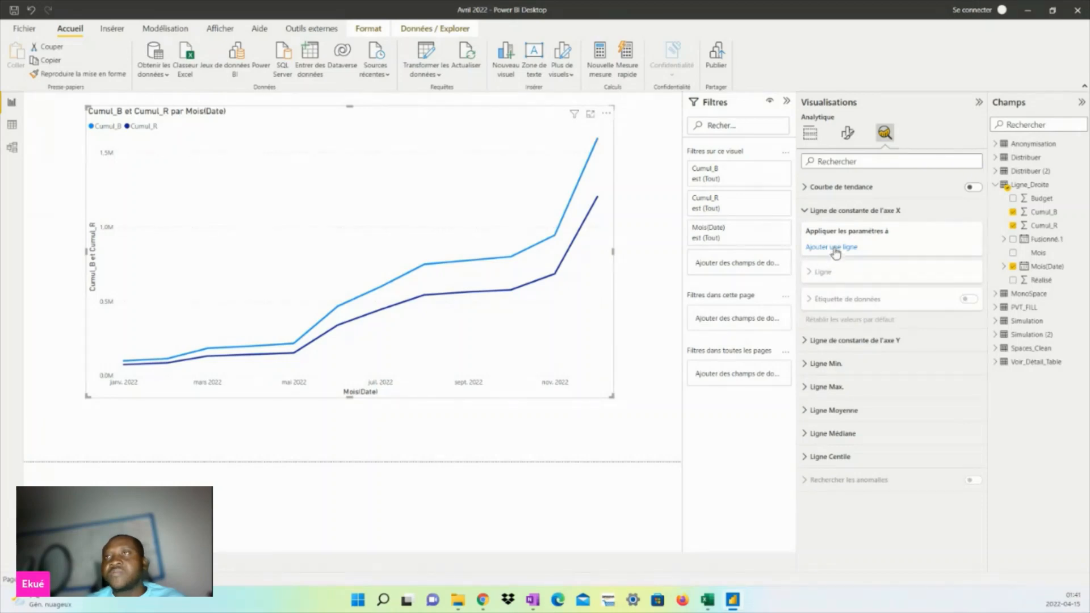
left_click(832, 247)
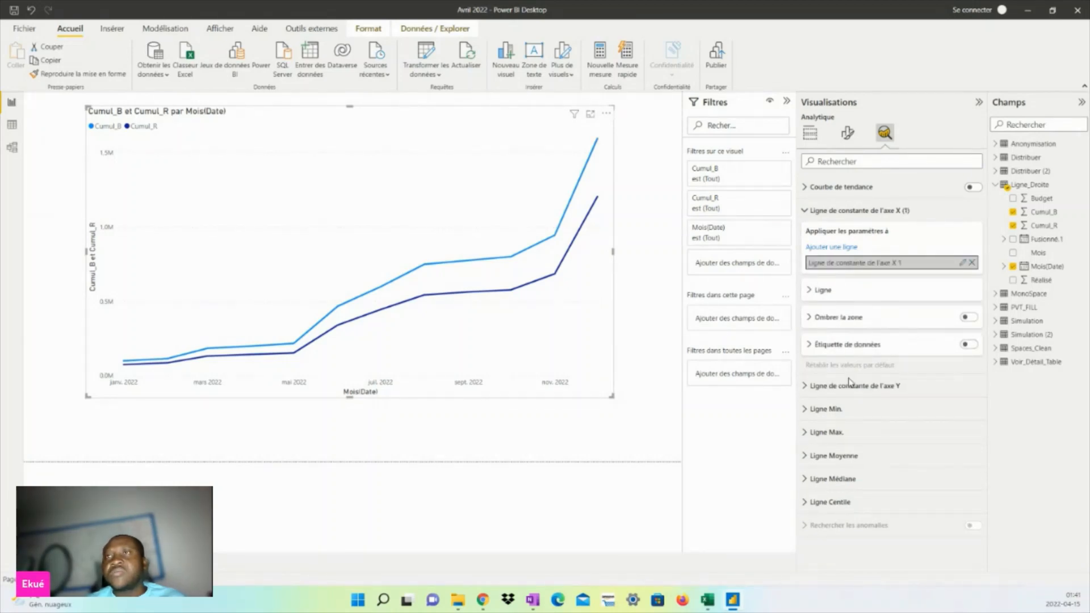
left_click(812, 291)
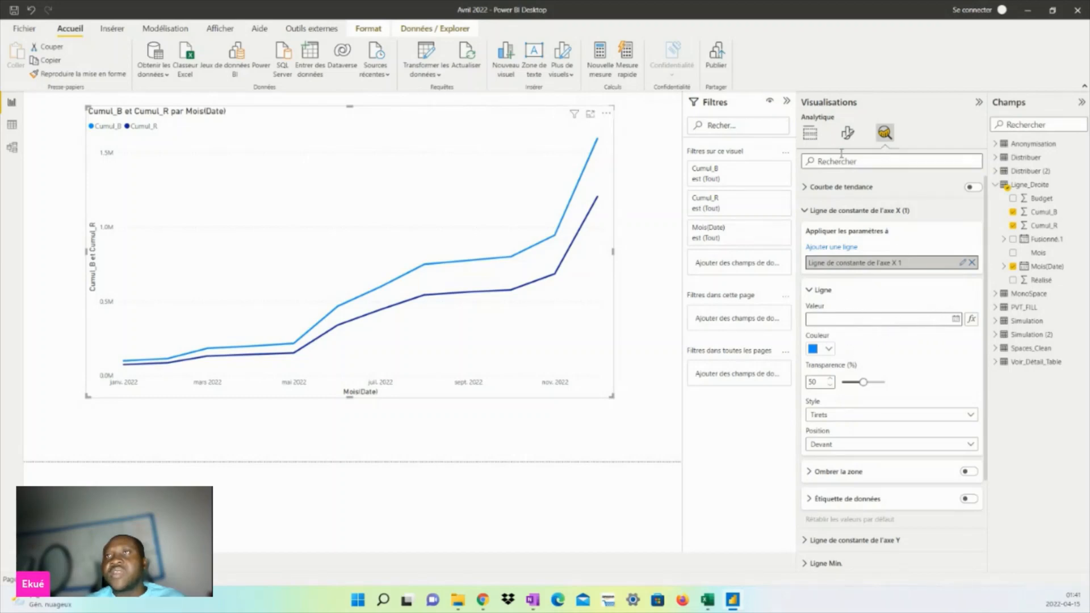
left_click(810, 133)
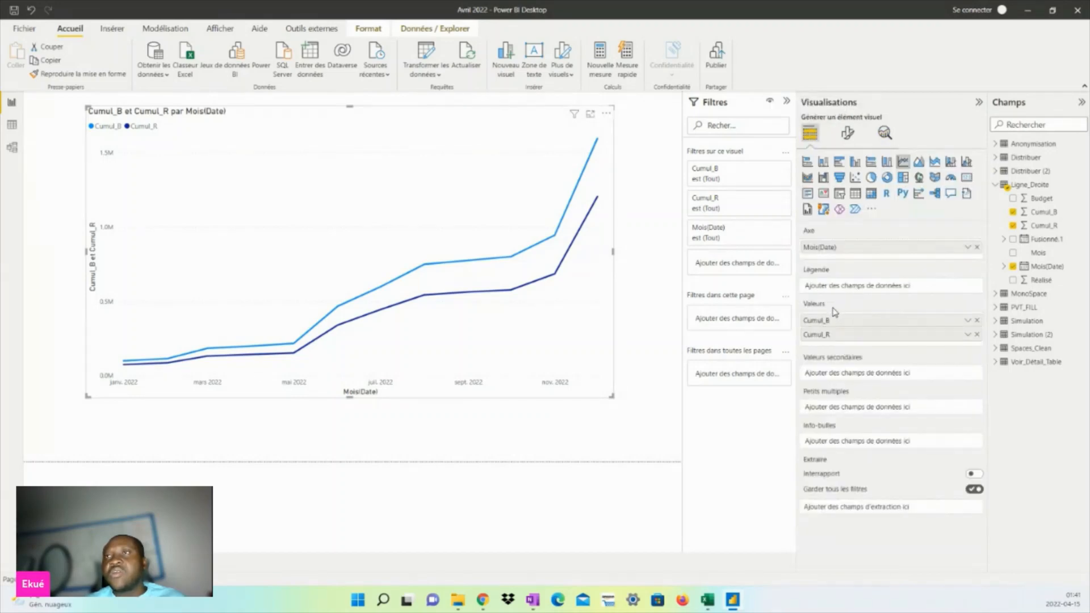
left_click(884, 135)
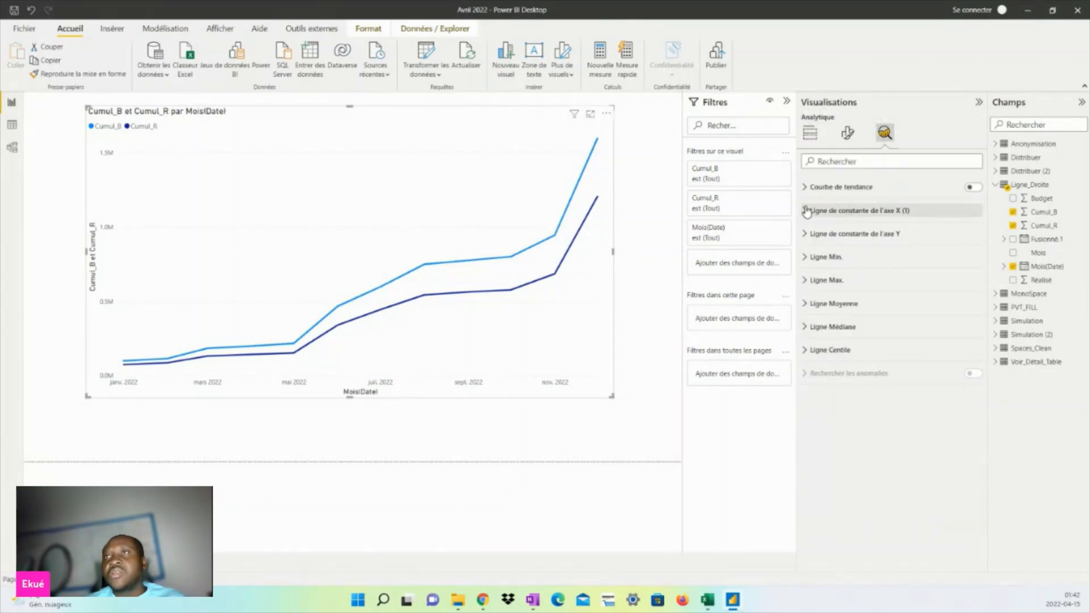
left_click(806, 210)
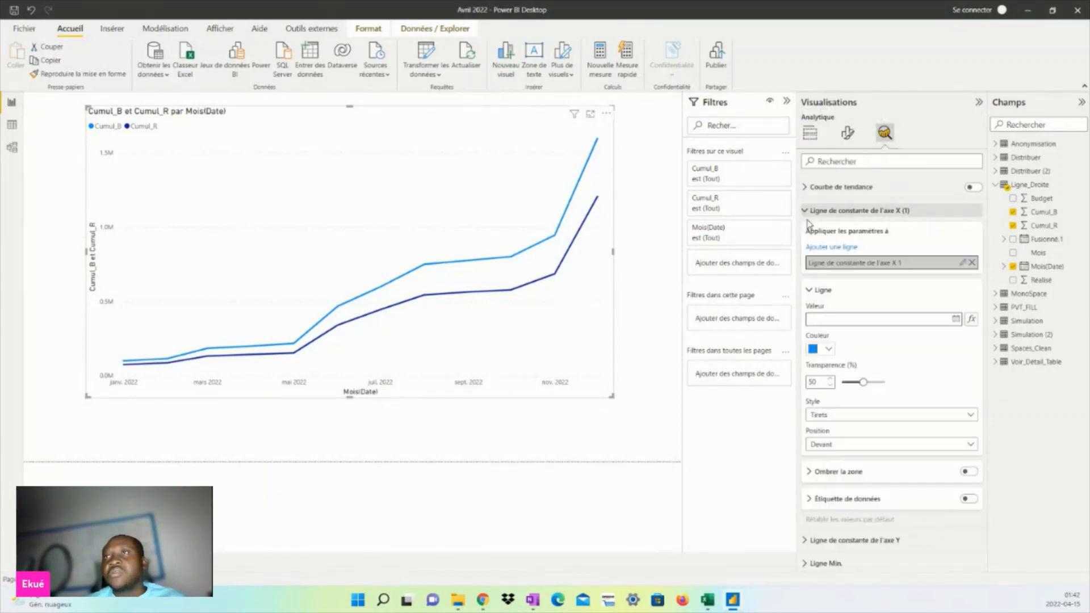
Step: Set the X-axis constant line's value to the date 2022-09-01
left_click(957, 319)
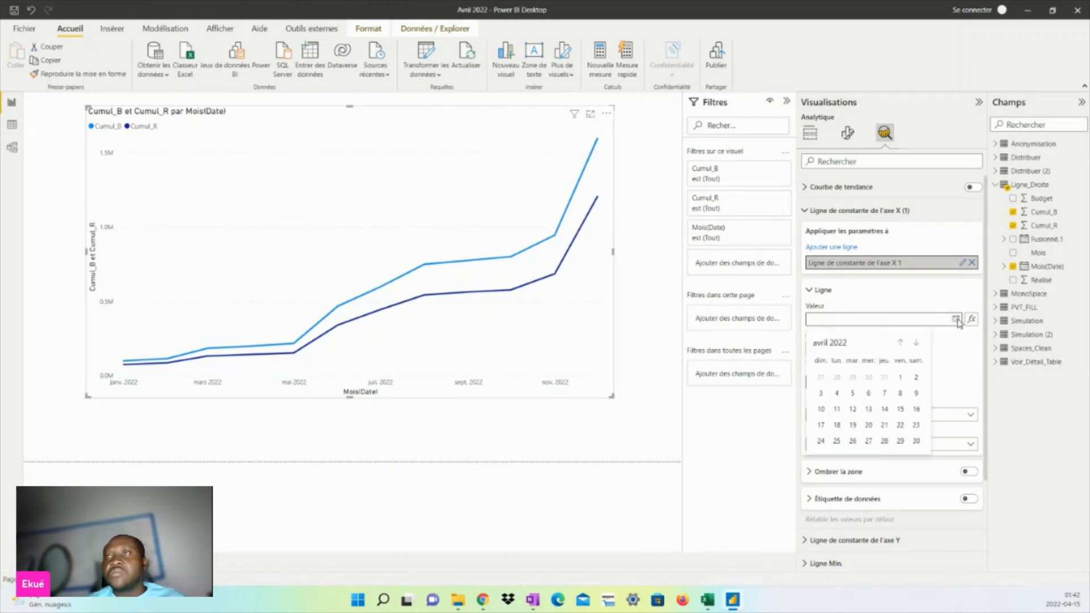
left_click(916, 344)
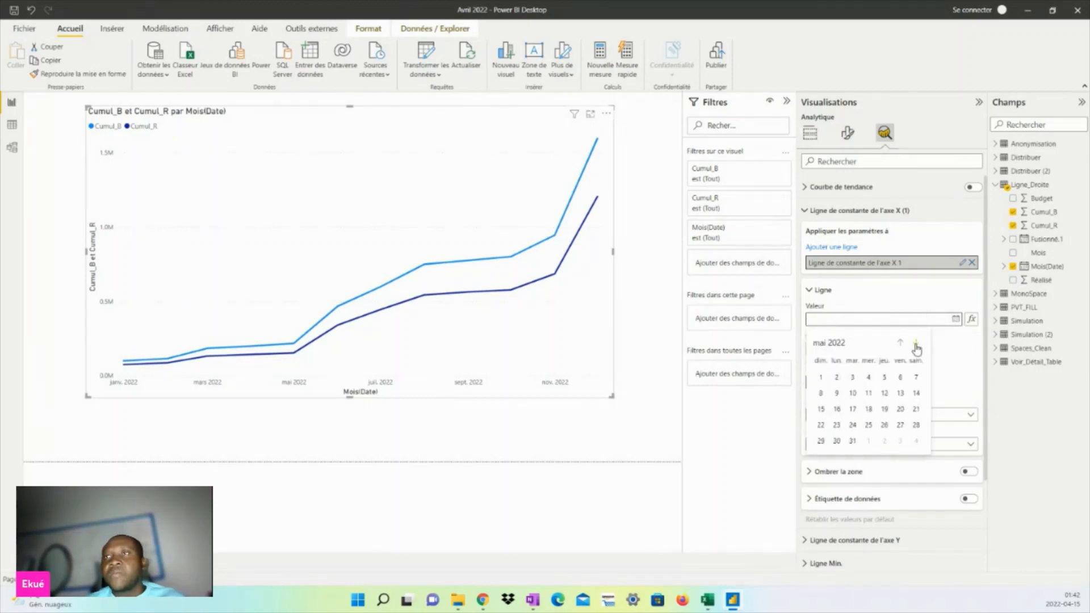
left_click(916, 343)
left_click(916, 343)
left_click(916, 344)
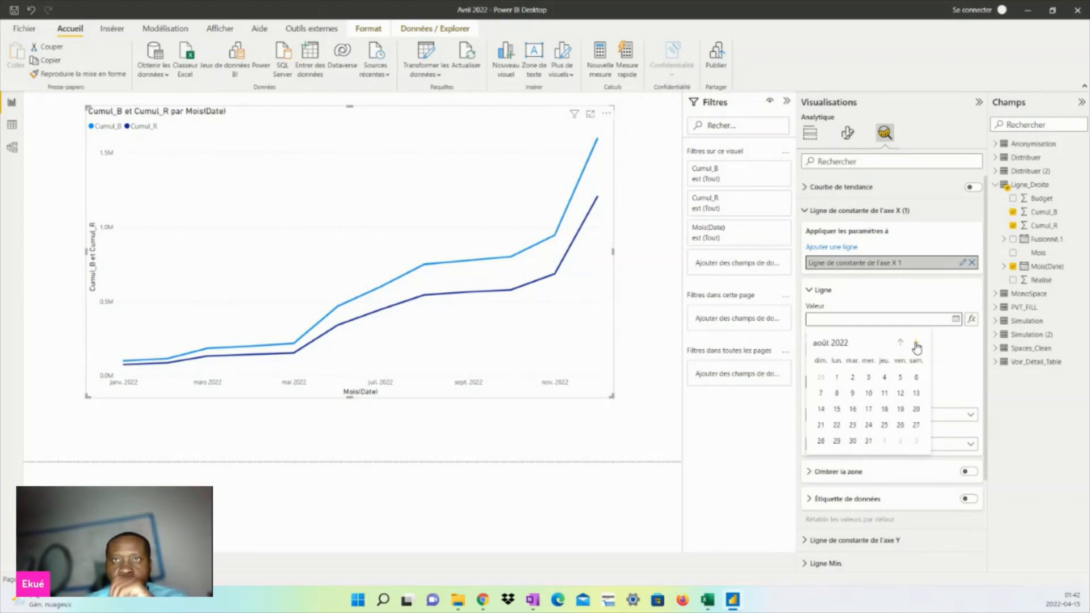
left_click(916, 343)
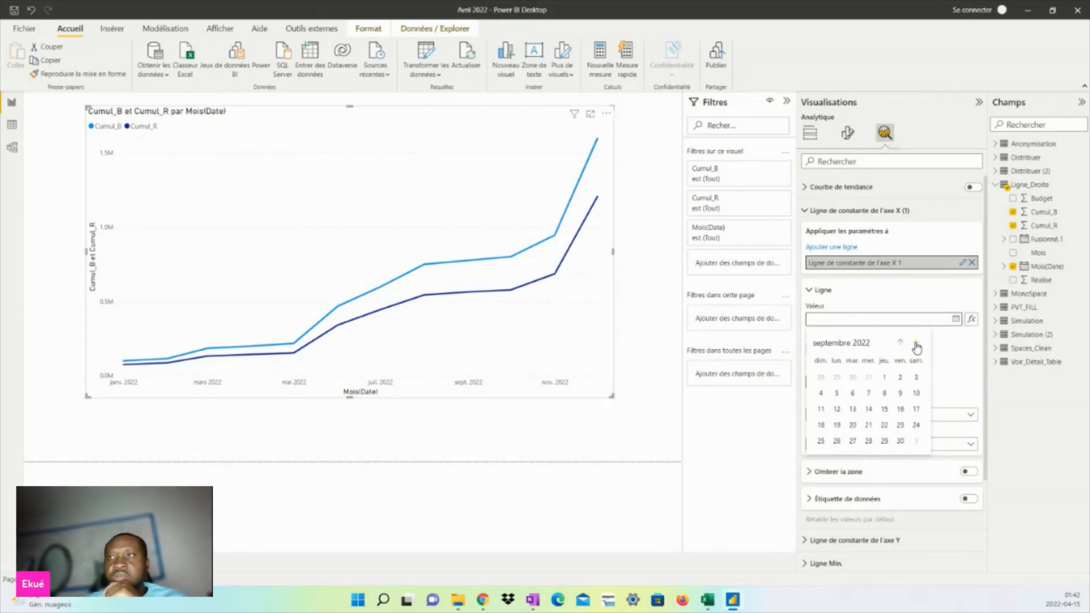
left_click(884, 378)
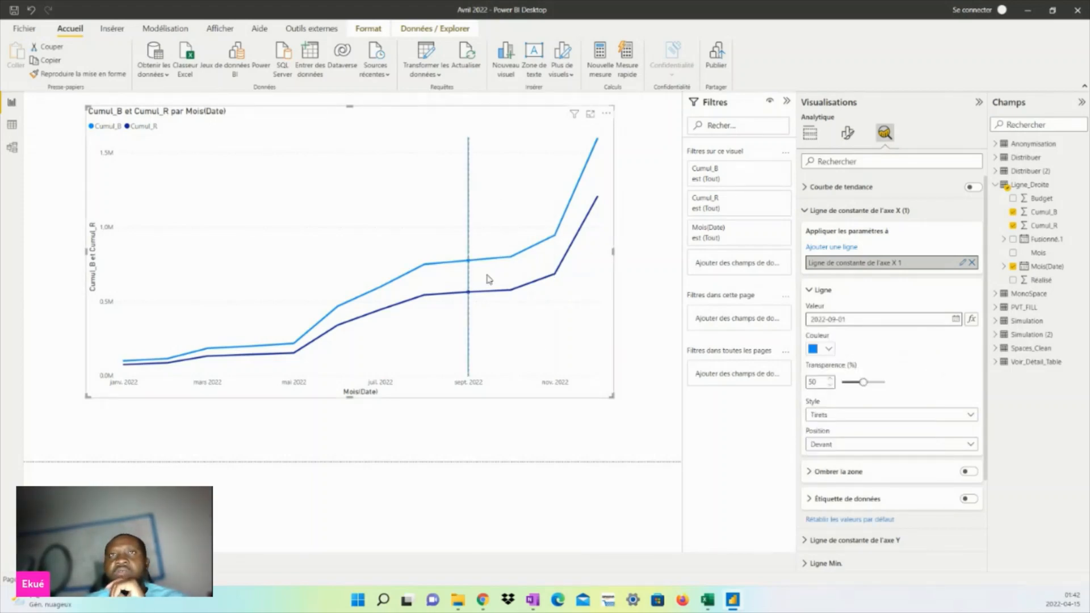
Step: Format the X-axis constant line in red with 0% transparency and the solid Uni style, and collapse its settings
left_click(828, 349)
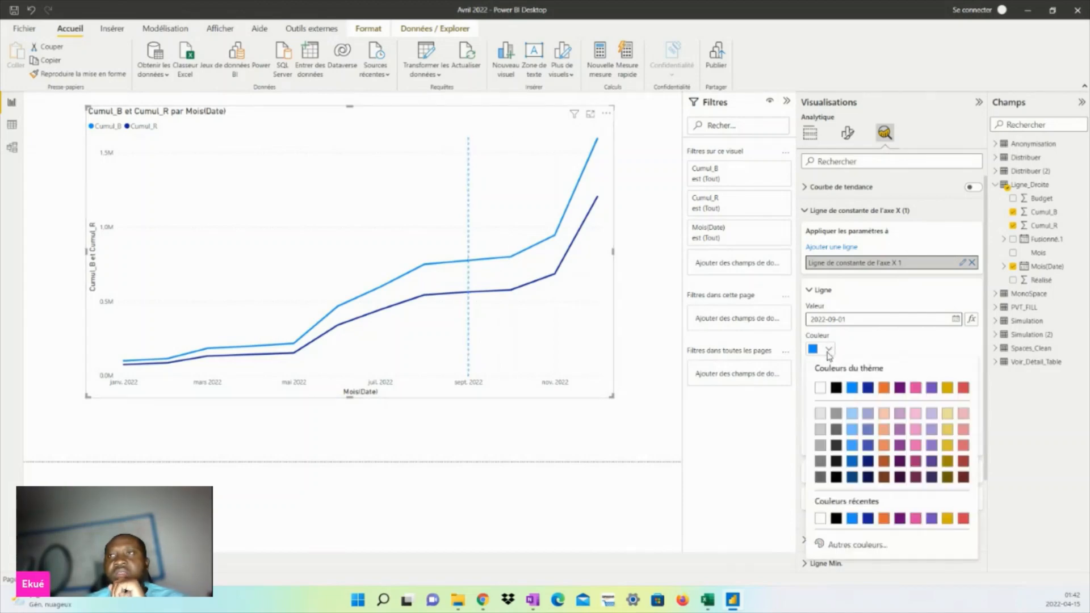
left_click(963, 387)
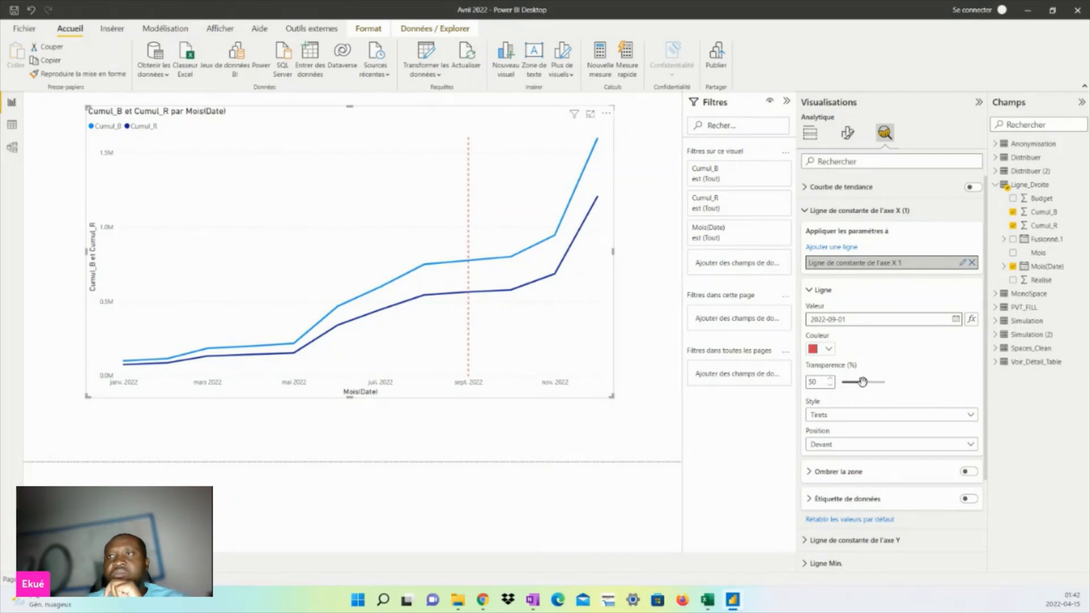
mouse_move(862, 382)
left_mouse_down()
mouse_move(908, 396)
mouse_move(843, 382)
left_mouse_up()
left_click(830, 415)
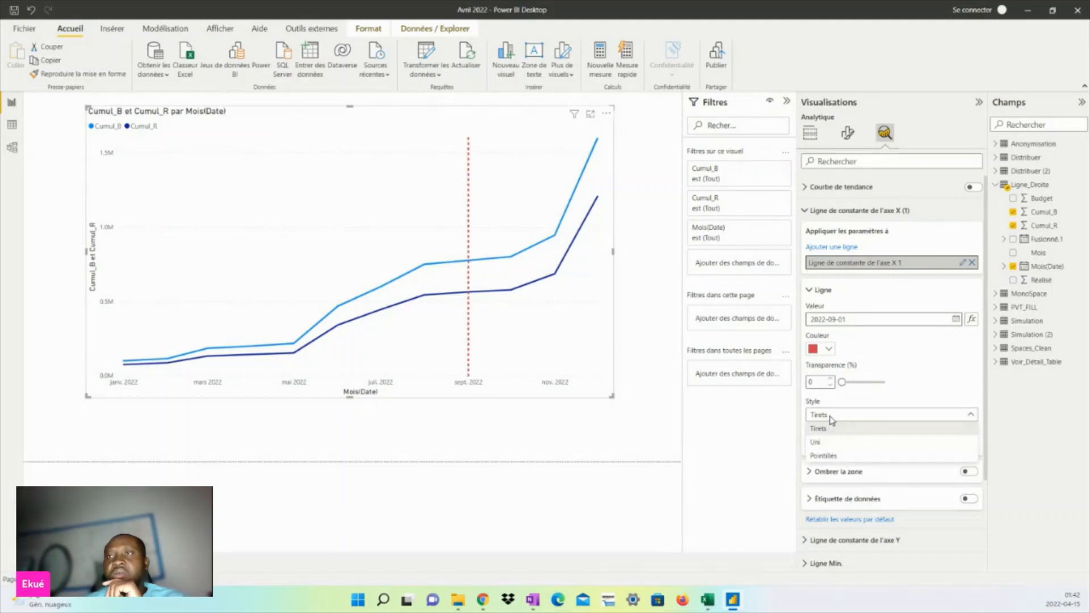
left_click(833, 446)
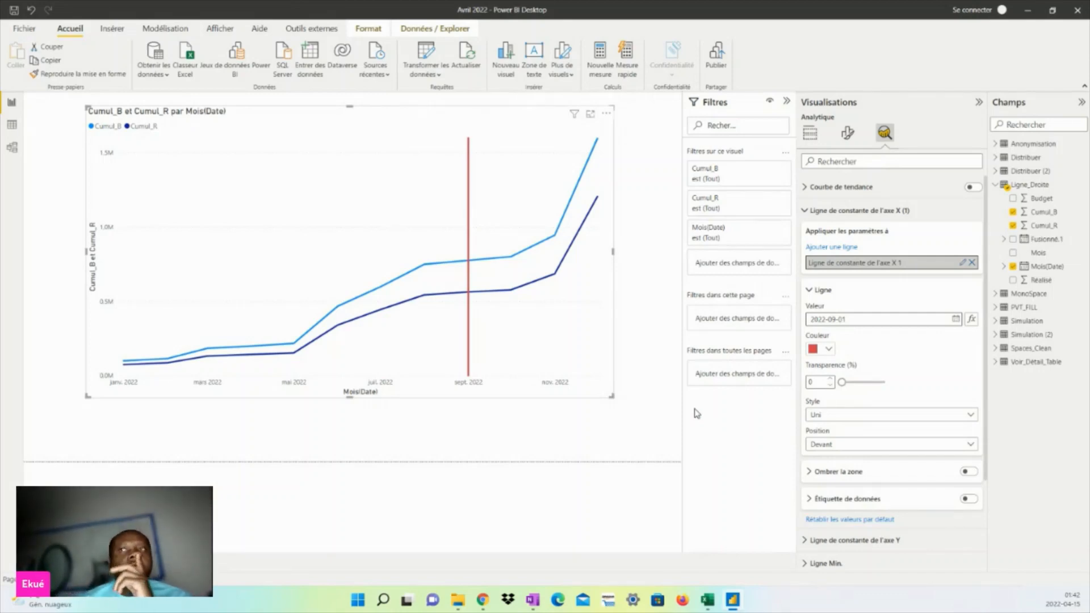
left_click(809, 214)
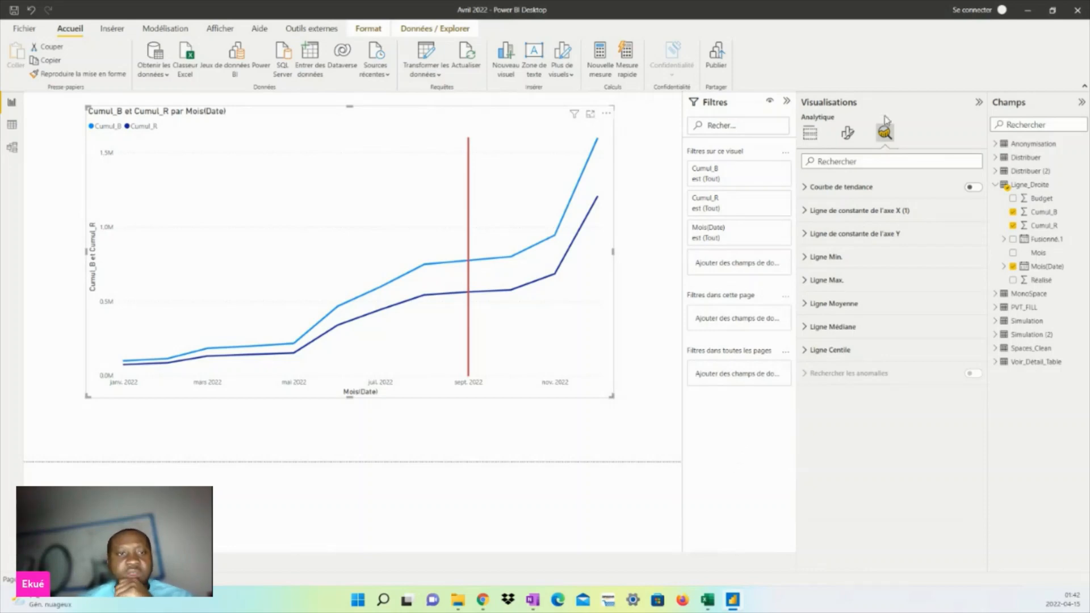
Step: Collapse the Filtres and Visualisations panes and deselect the chart to view it on the wider report page
left_click(787, 101)
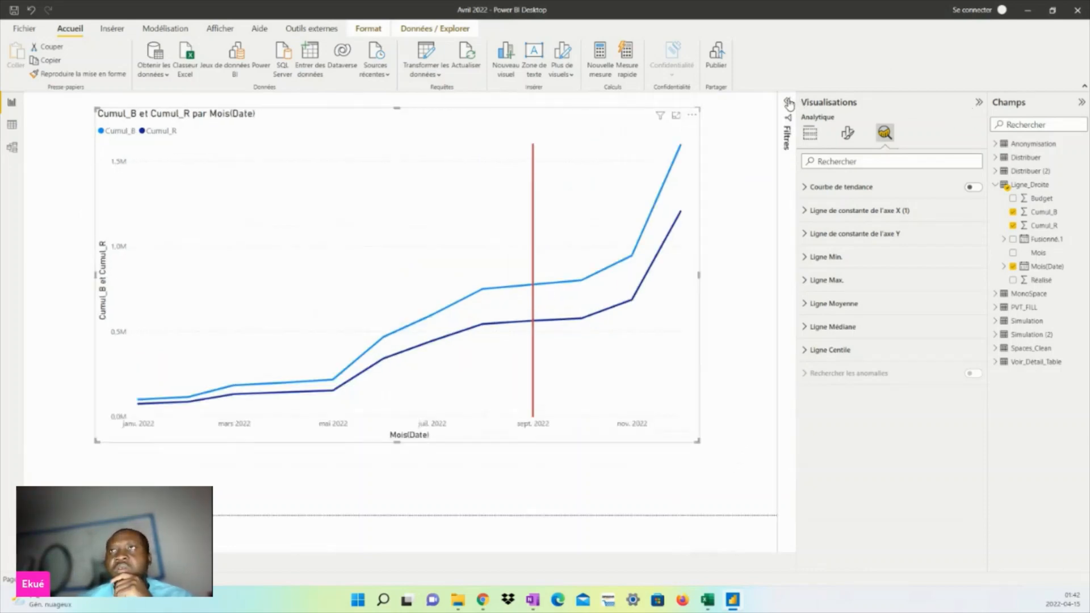
left_click(979, 103)
left_click(849, 435)
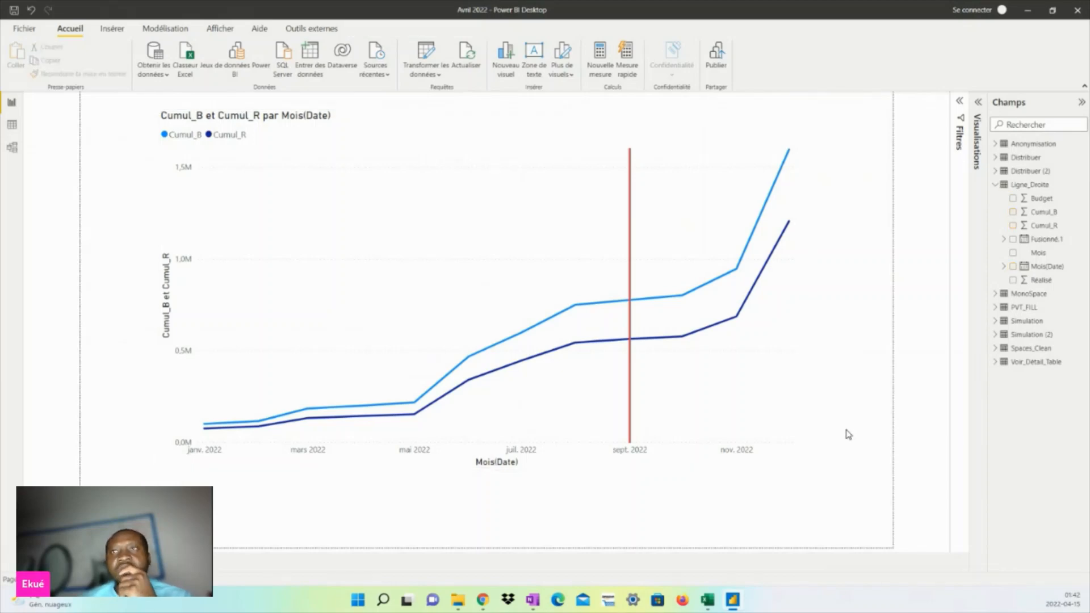
Step: Resize the line chart on the report page to make it narrower and slightly taller
left_click(800, 323)
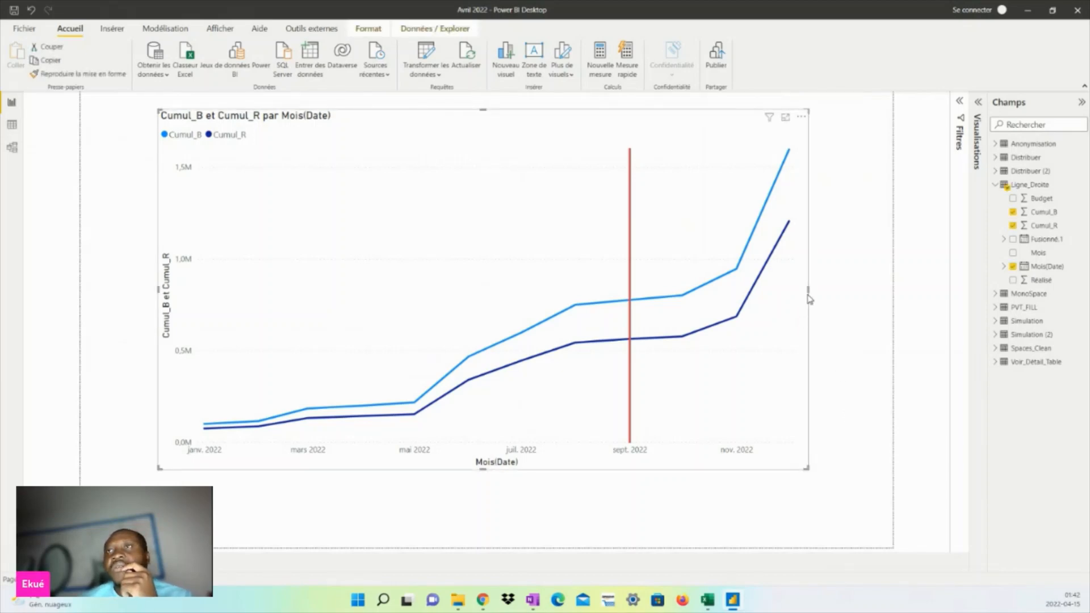
left_click(810, 298)
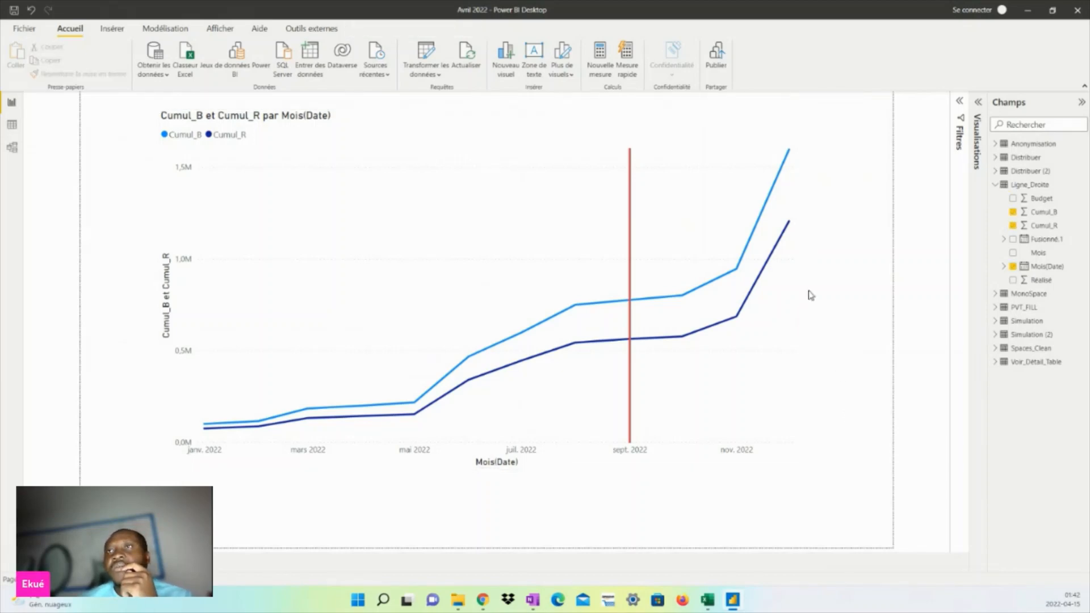
left_click(804, 471)
left_click_drag(805, 469, 717, 500)
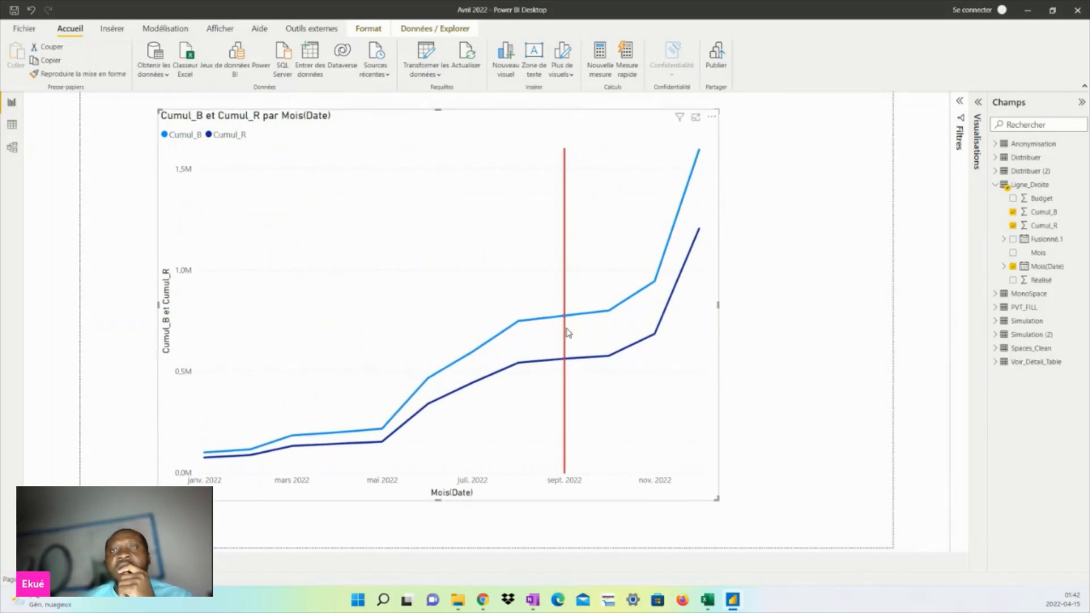
Step: Expand the Visualisations pane, and add a Y-axis constant line to the chart with its value set to 1000000
left_click(978, 103)
left_click(848, 133)
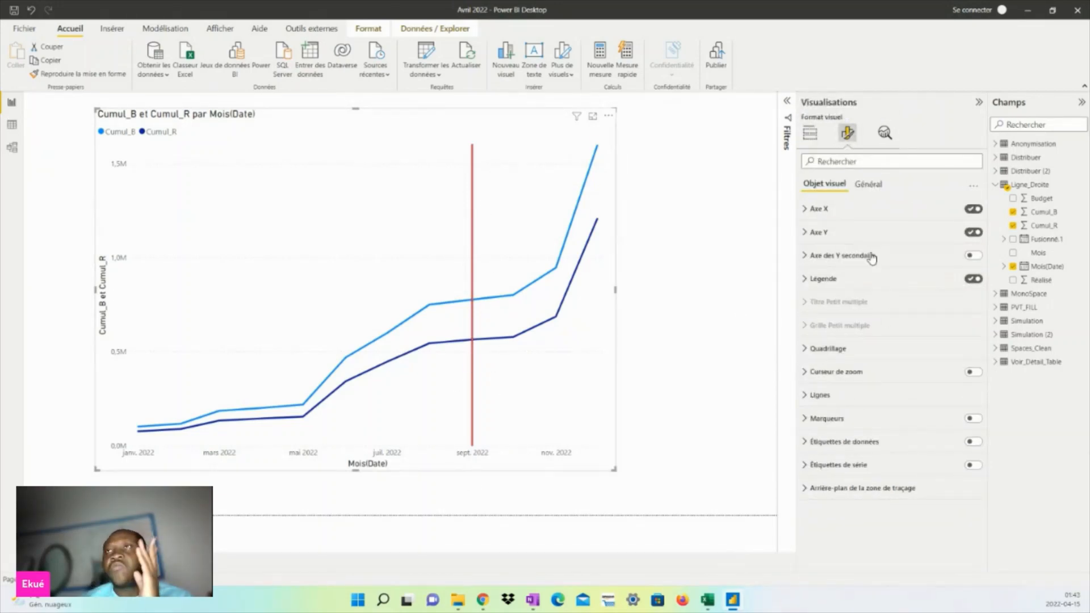
left_click(810, 133)
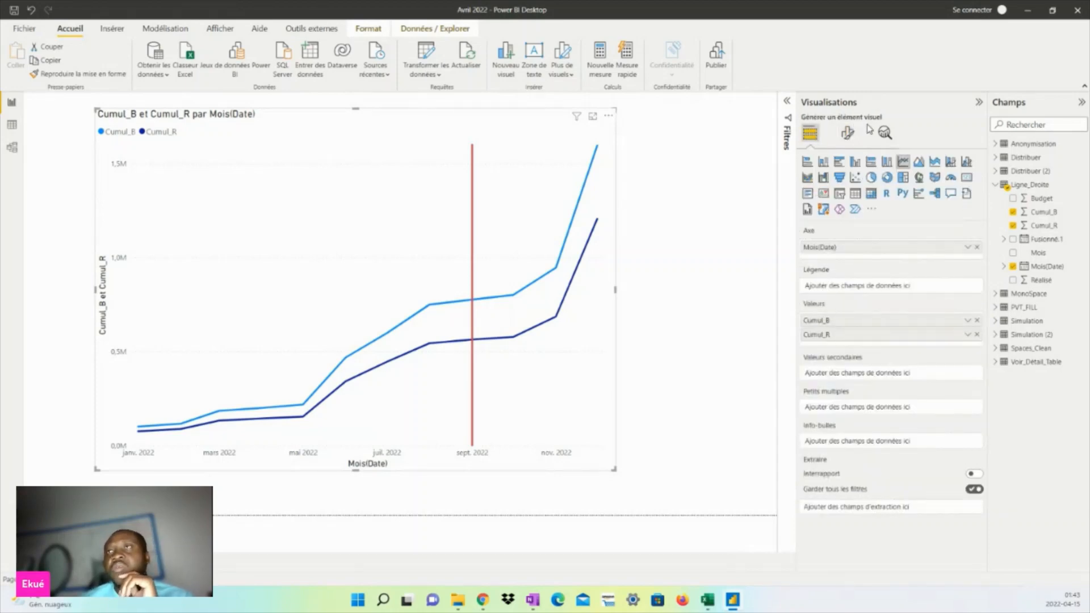
left_click(848, 133)
left_click(885, 134)
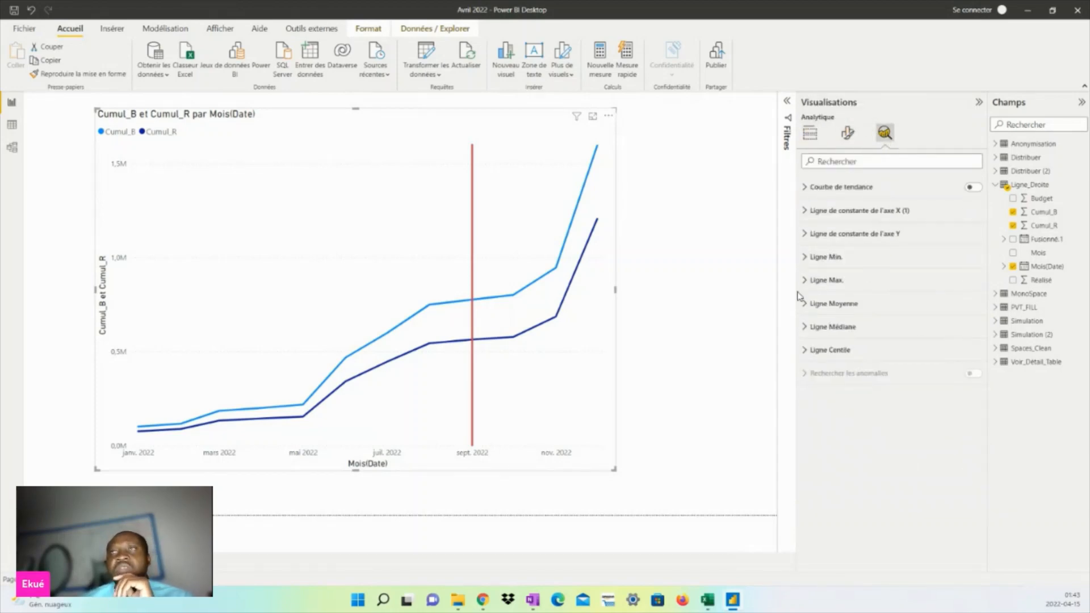
left_click(809, 235)
left_click(852, 271)
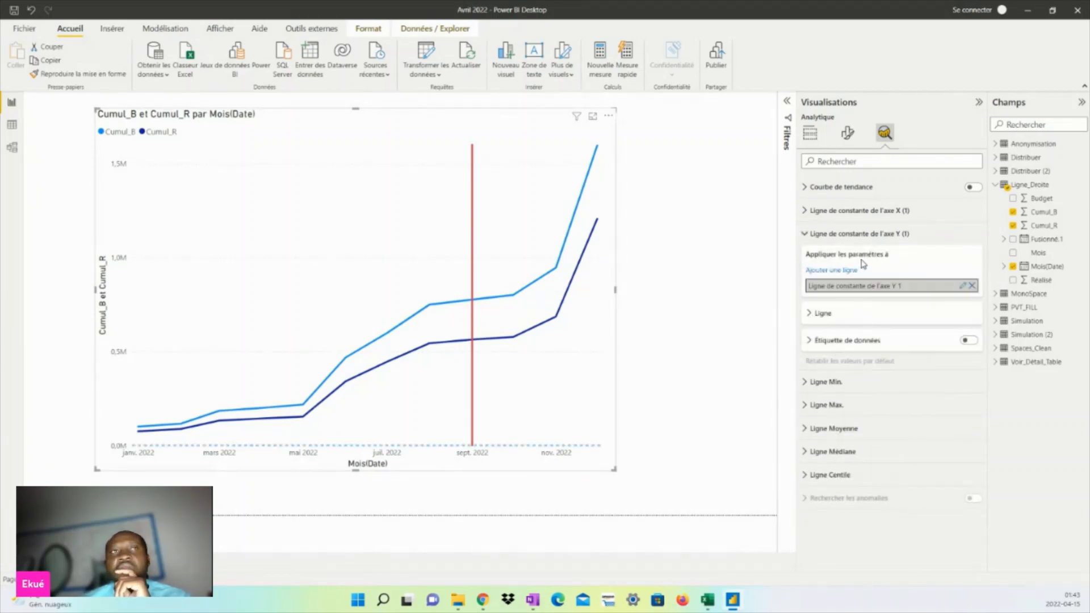
left_click(812, 313)
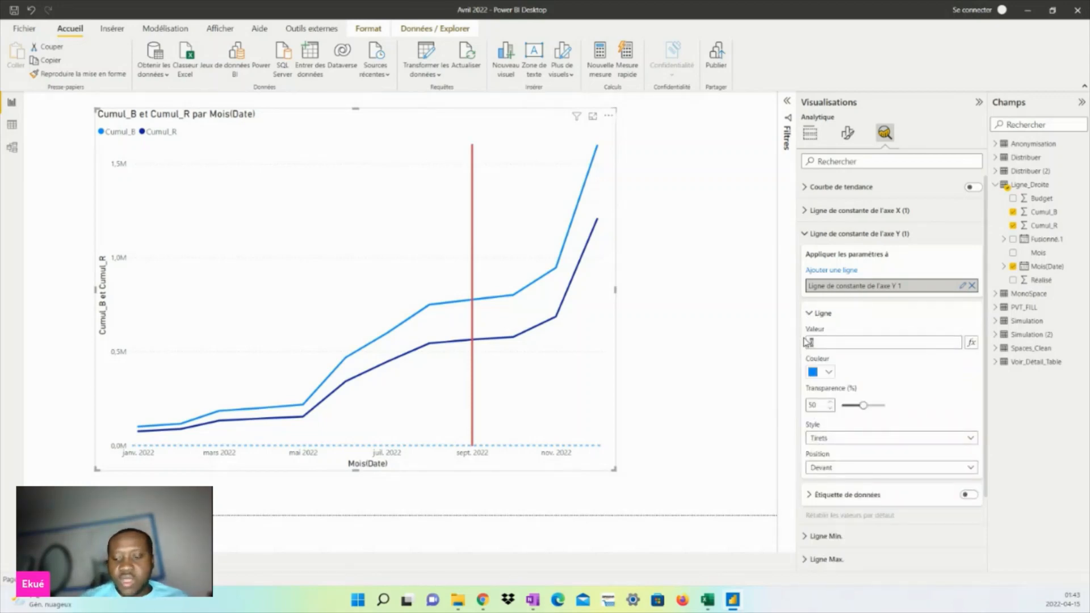
type("1000000")
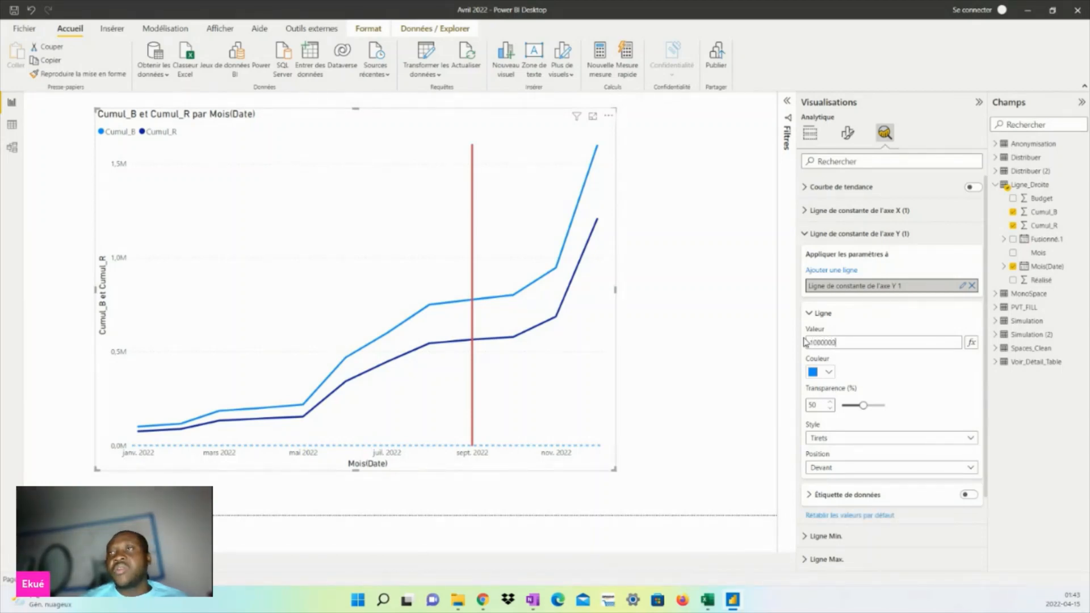
key("Return")
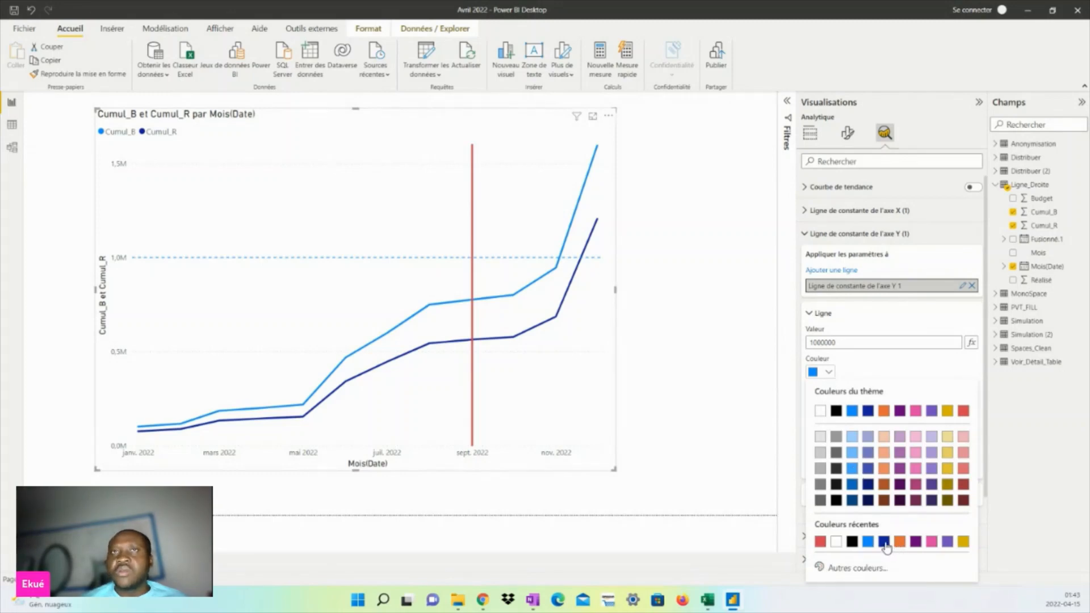
Step: Format the Y-axis constant line in purple with the dotted Pointillés style
left_click(916, 542)
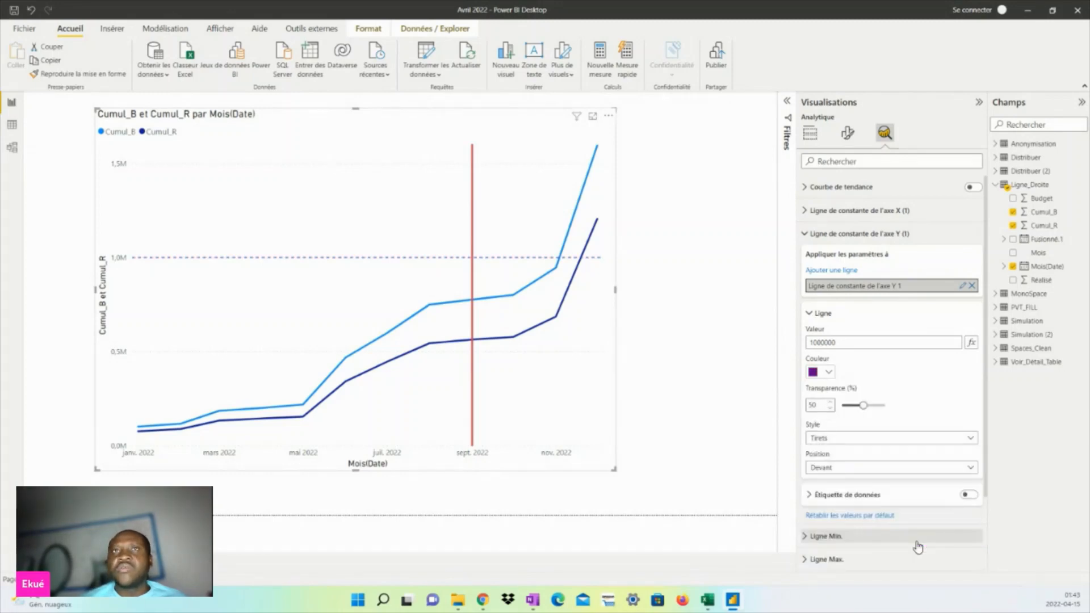
left_click(846, 441)
left_click(844, 483)
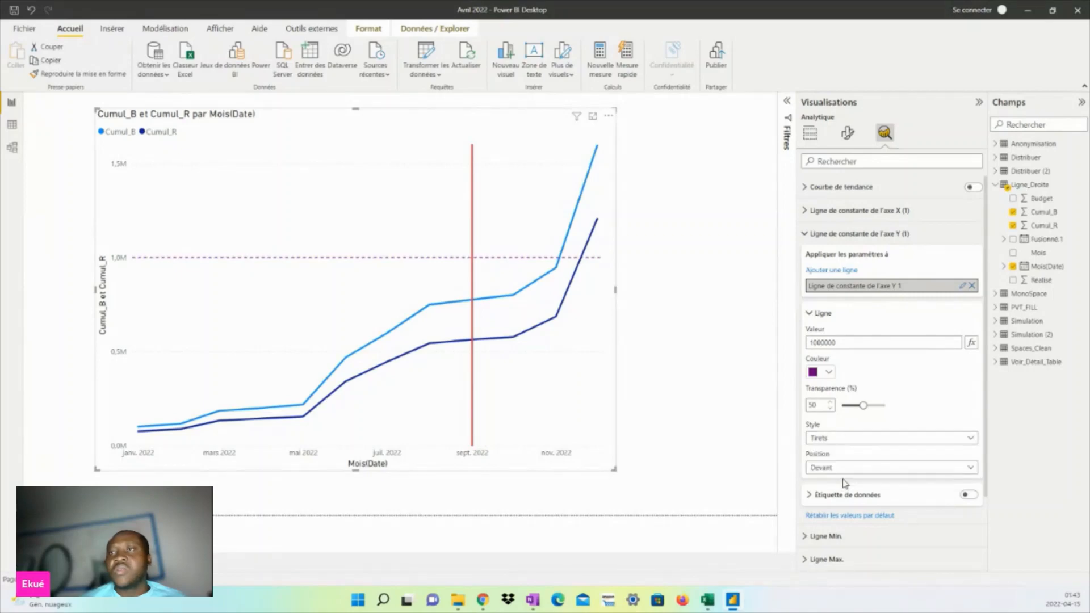
left_click(851, 438)
left_click(867, 473)
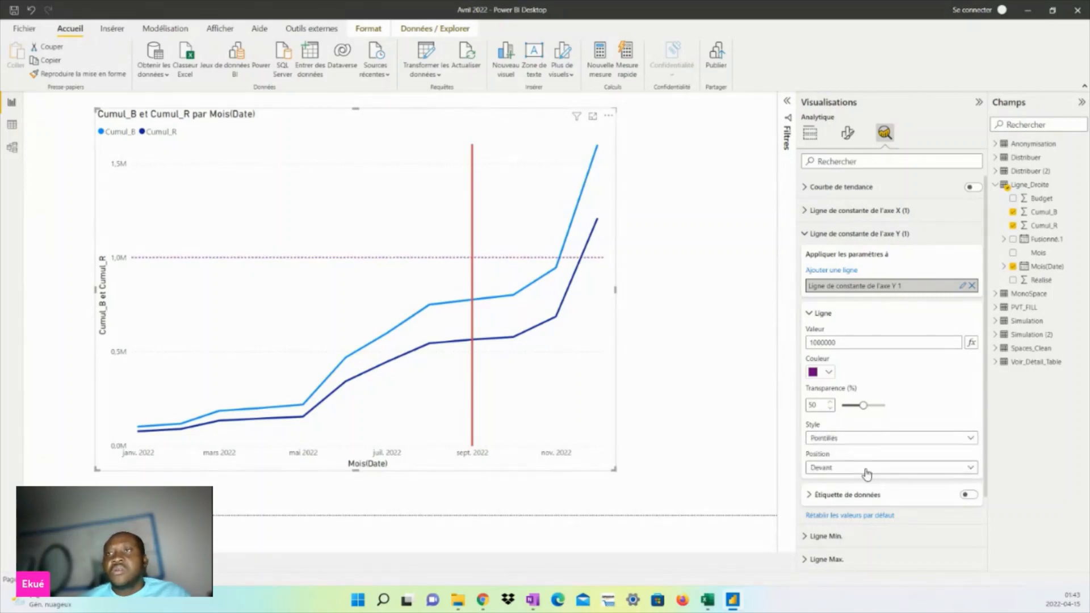
Step: Turn on the Y-axis constant line's data label, colour it purple, and collapse the line's settings
left_click(812, 495)
left_click(970, 496)
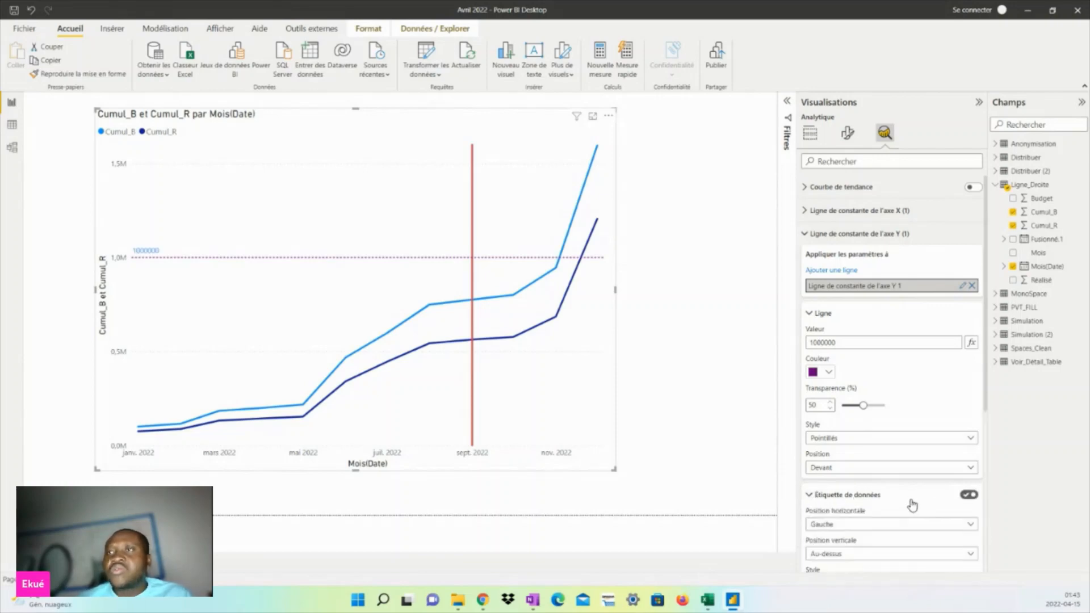
scroll(907, 497, "down", 2)
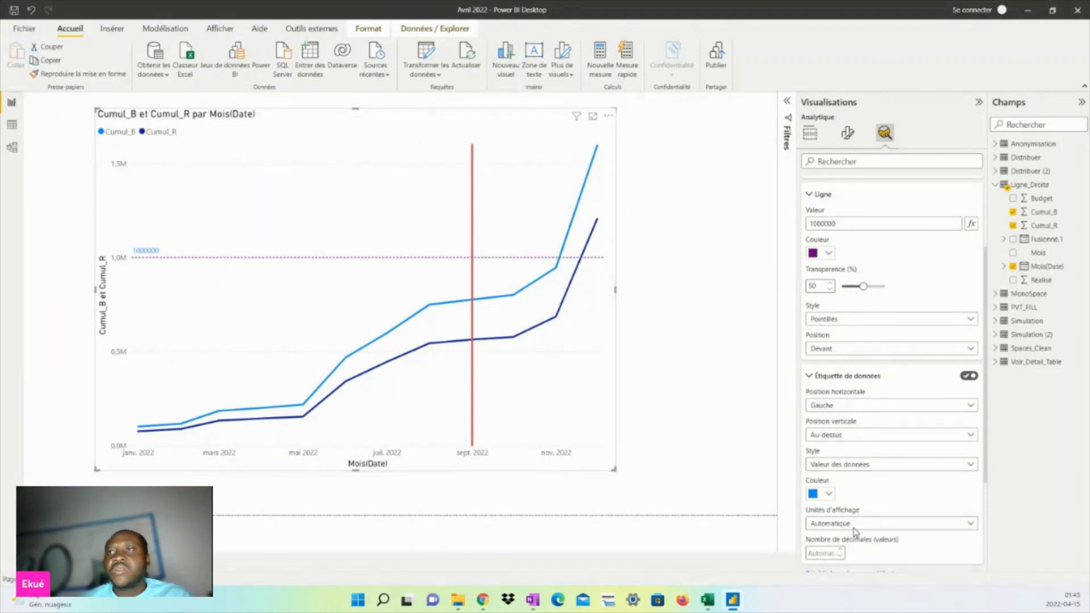
scroll(920, 442, "up", 1)
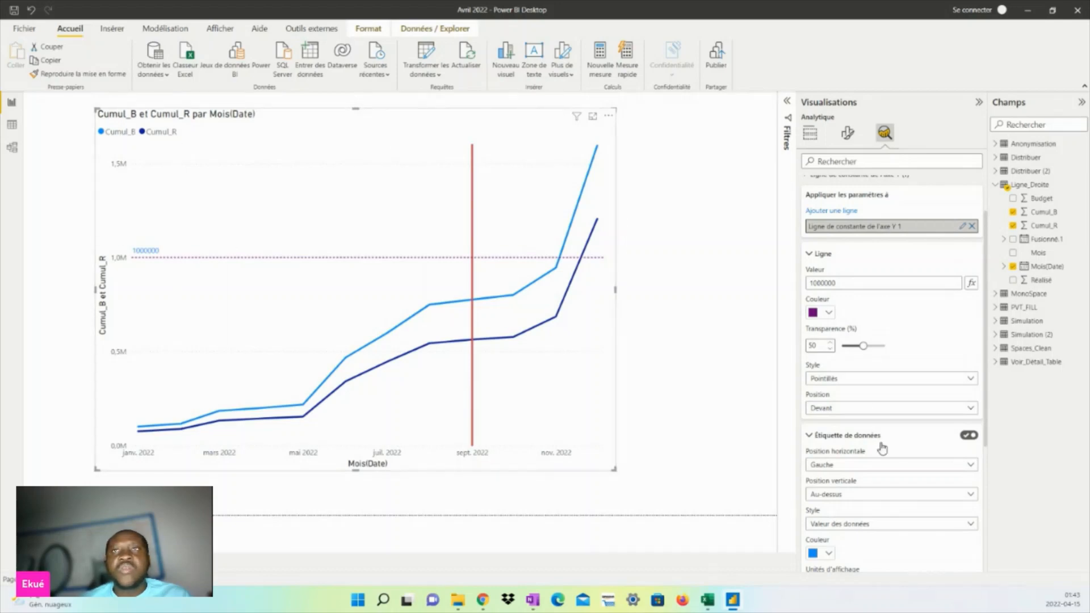
left_click(829, 554)
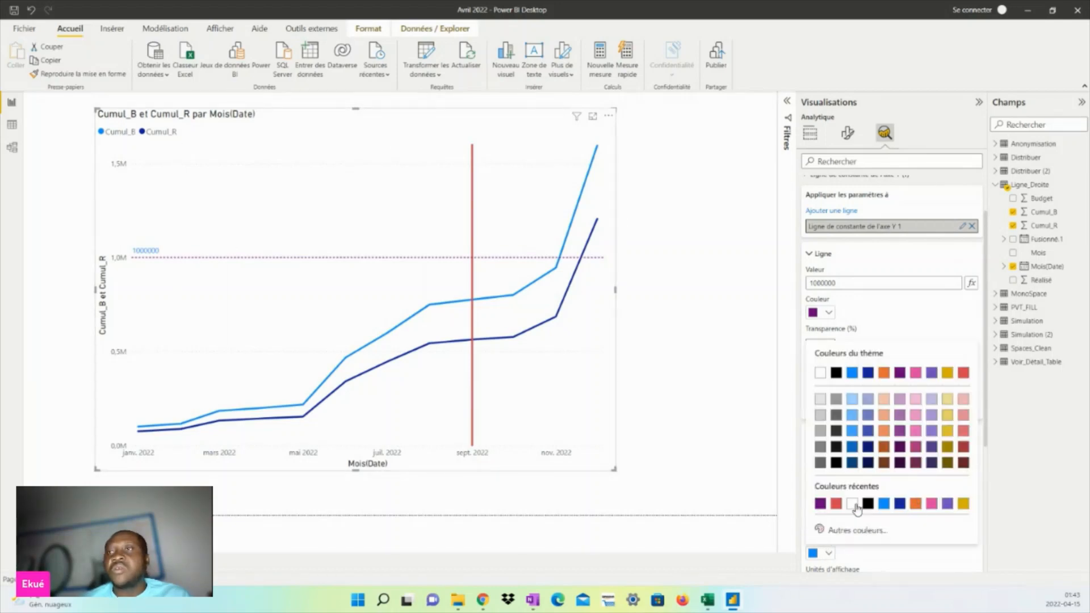
left_click(823, 505)
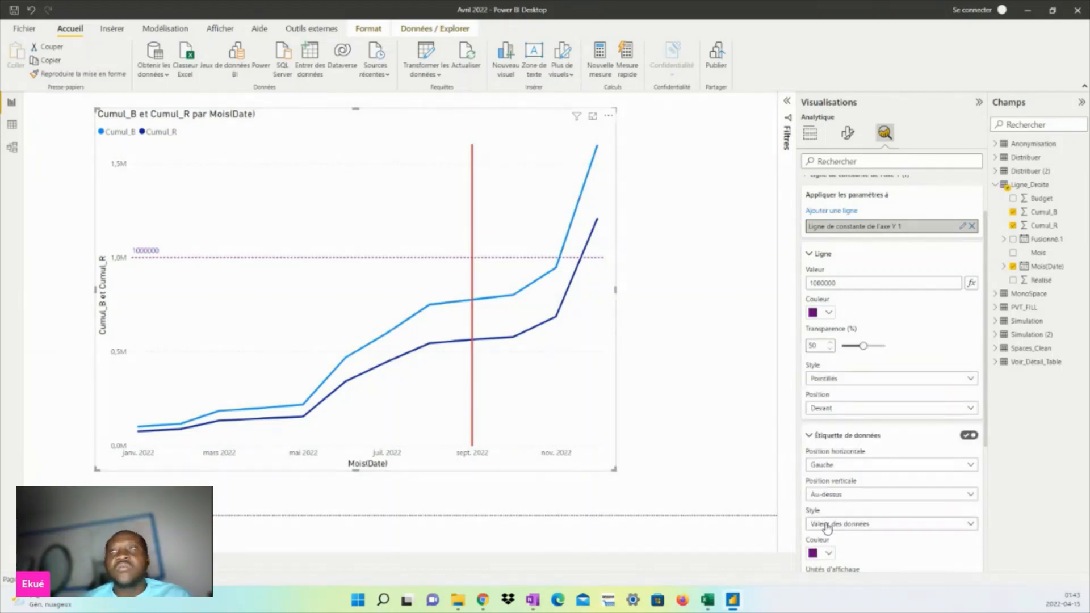
scroll(863, 539, "down", 3)
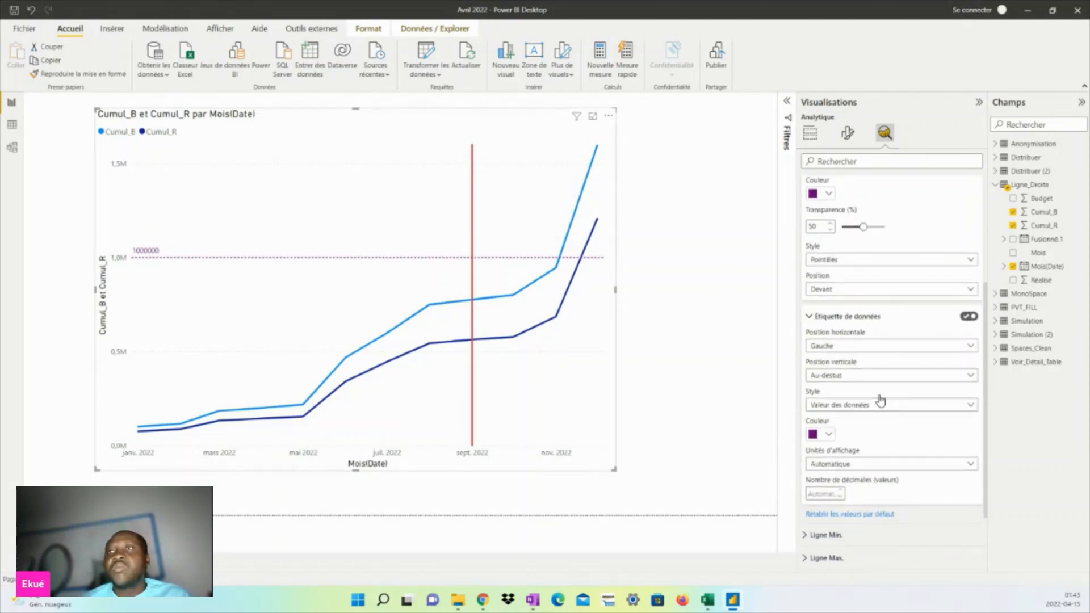
scroll(846, 340, "up", 3)
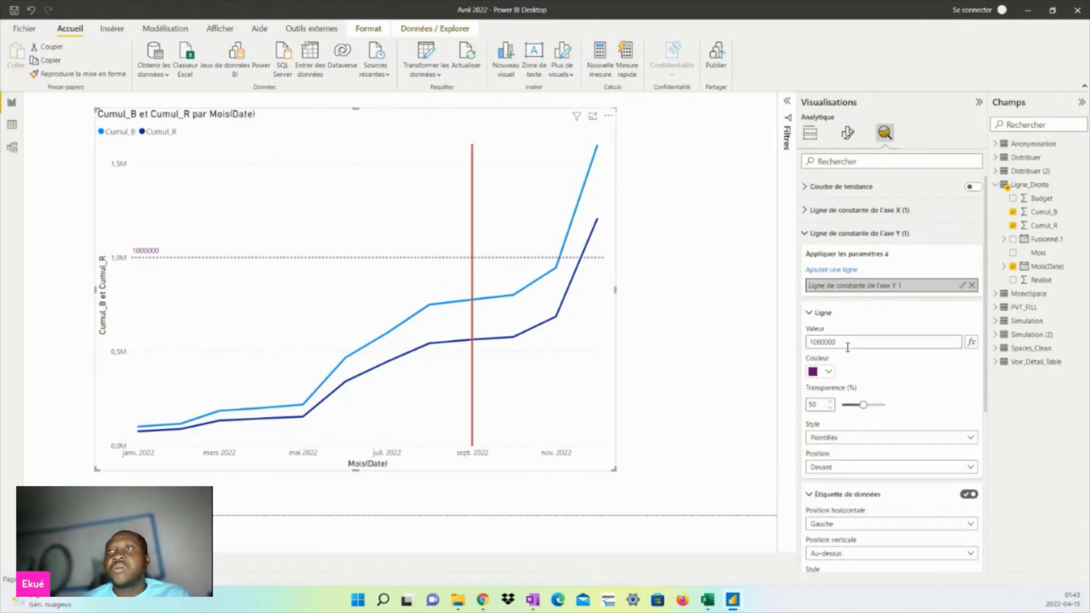
left_click(813, 311)
left_click(807, 234)
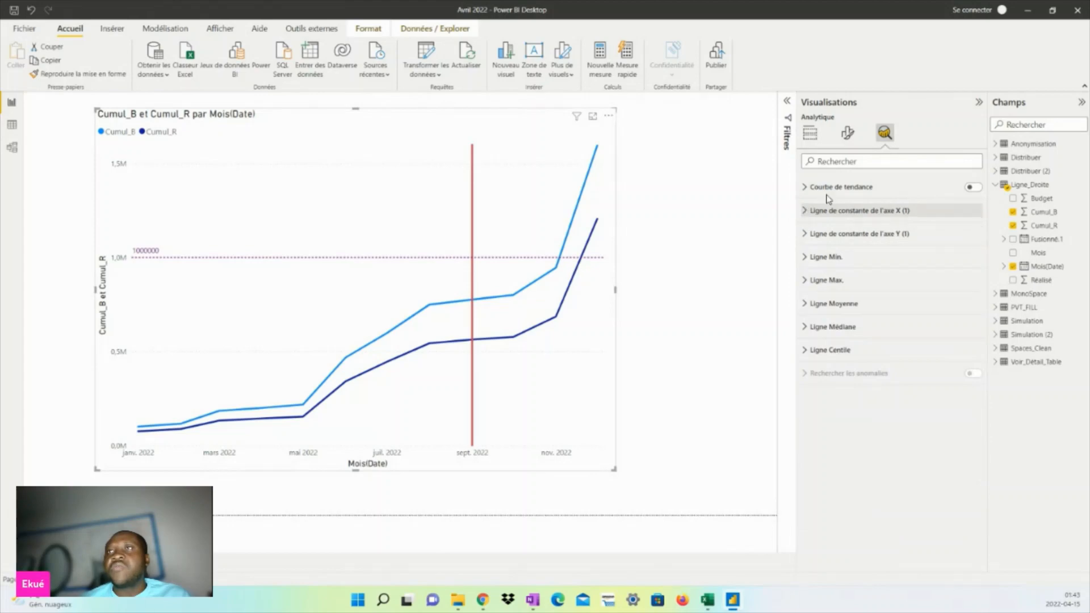
Step: Inspect the finished line chart's data points, and enlarge the chart mainly in width on the report page
left_click(810, 132)
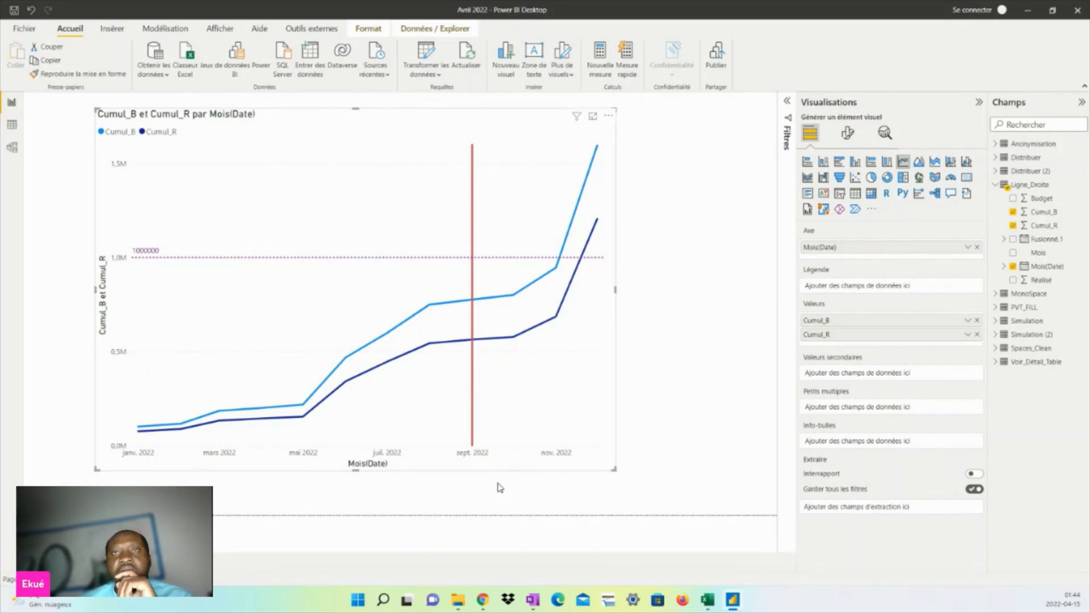
mouse_move(472, 365)
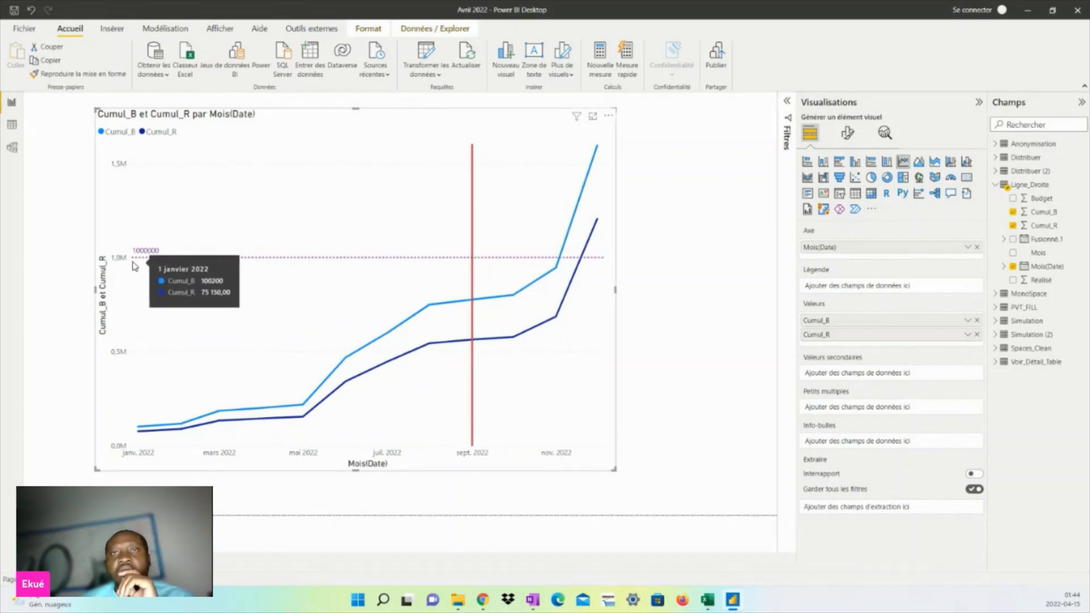
left_click(884, 136)
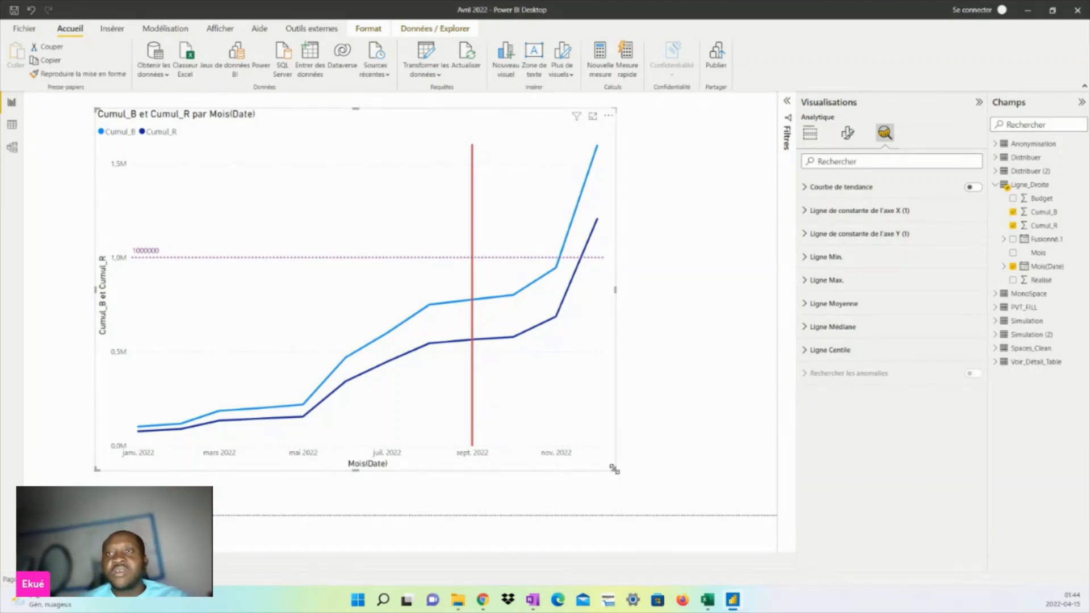
left_click_drag(620, 475, 696, 482)
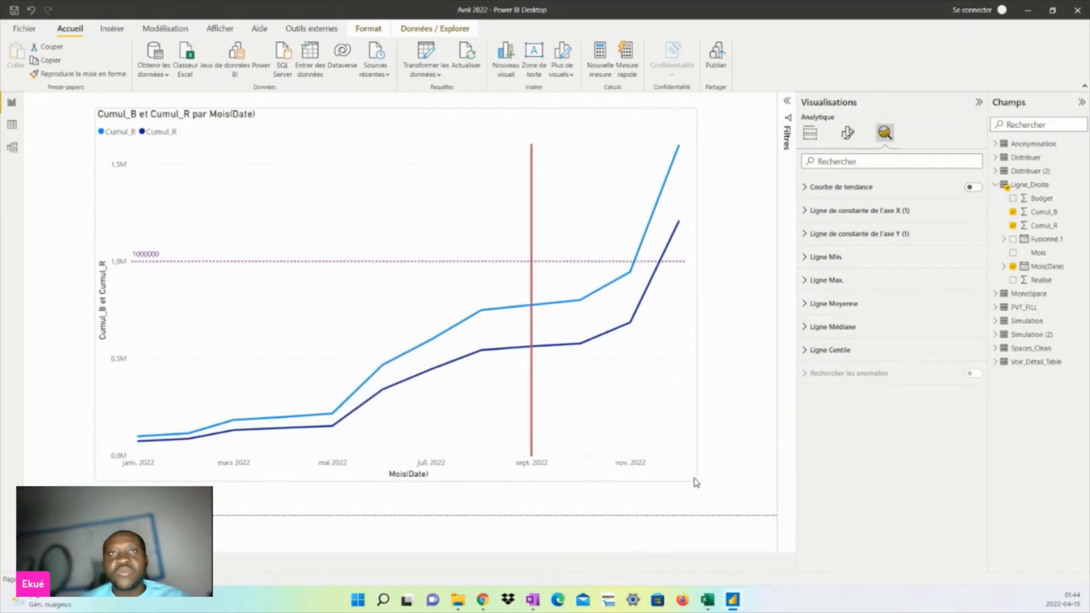
left_click(727, 467)
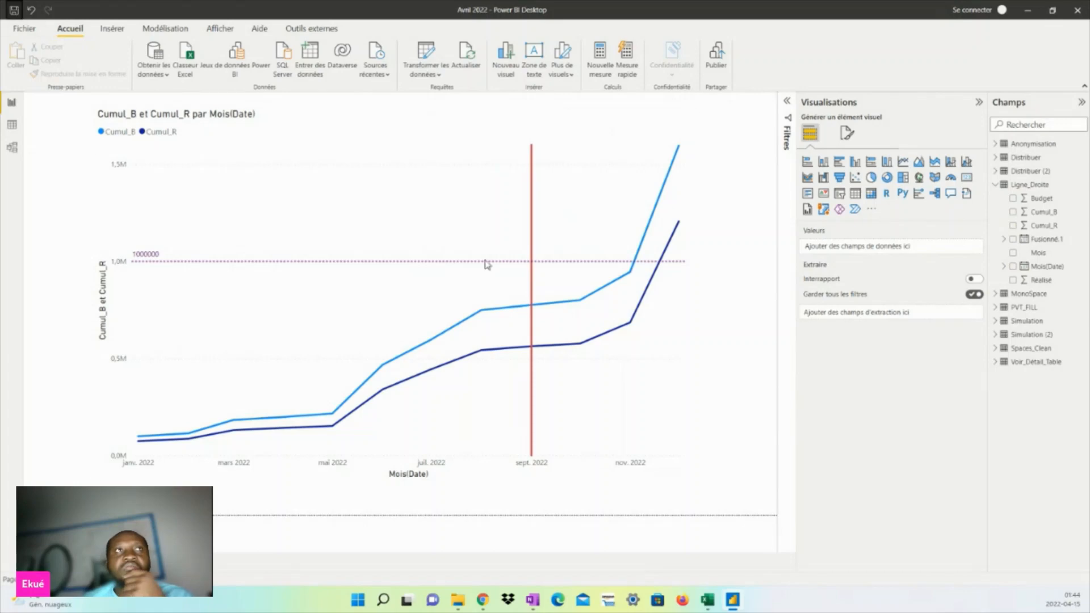